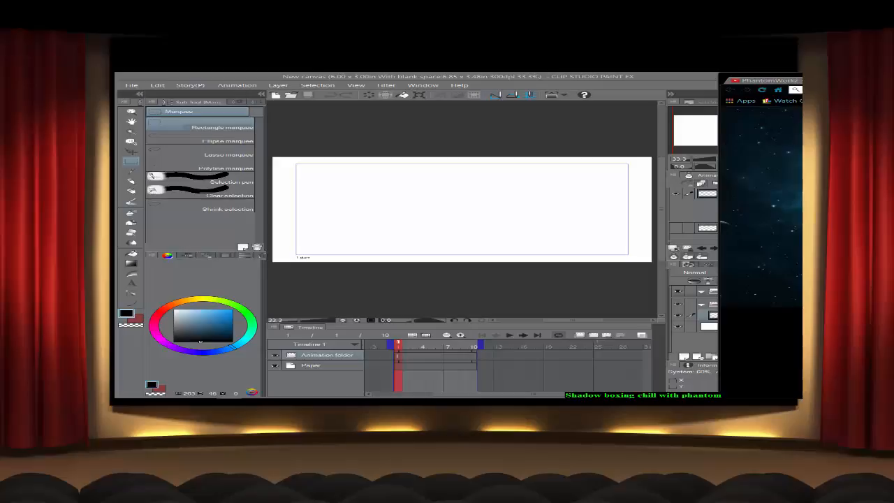
type("s")
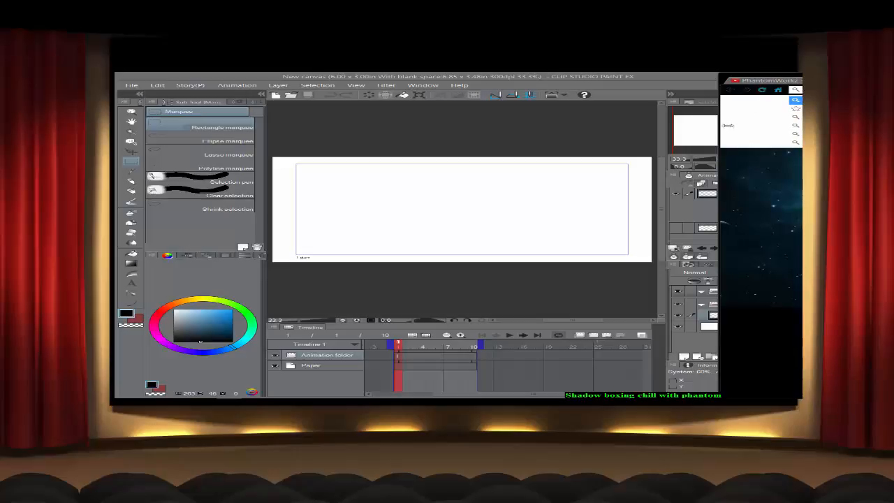
left_click_drag(720, 125, 800, 135)
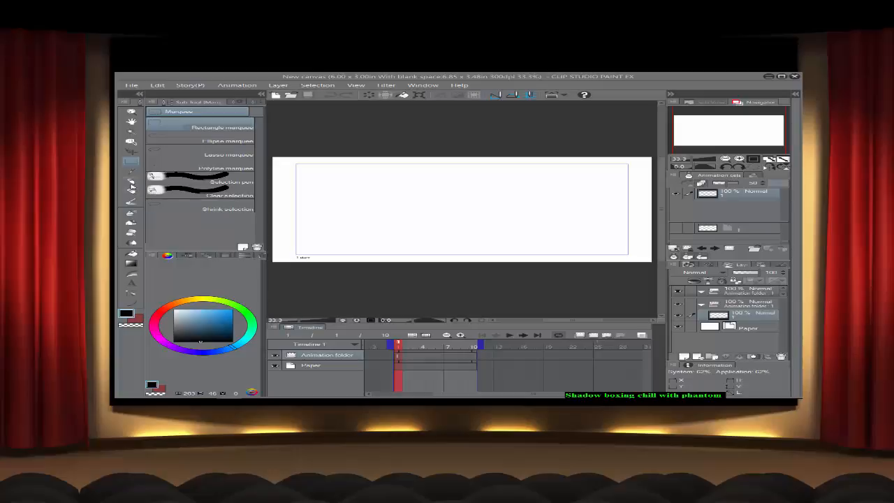
Step: Choose the Marker's Milli pen and add a new raster layer directly above the Paper layer, outside the animation folder
left_click(131, 183)
left_click(131, 192)
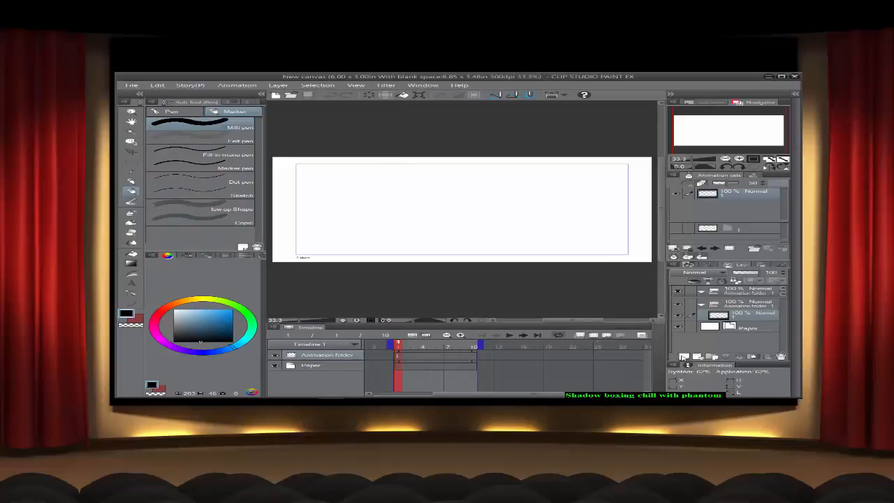
left_click(683, 357)
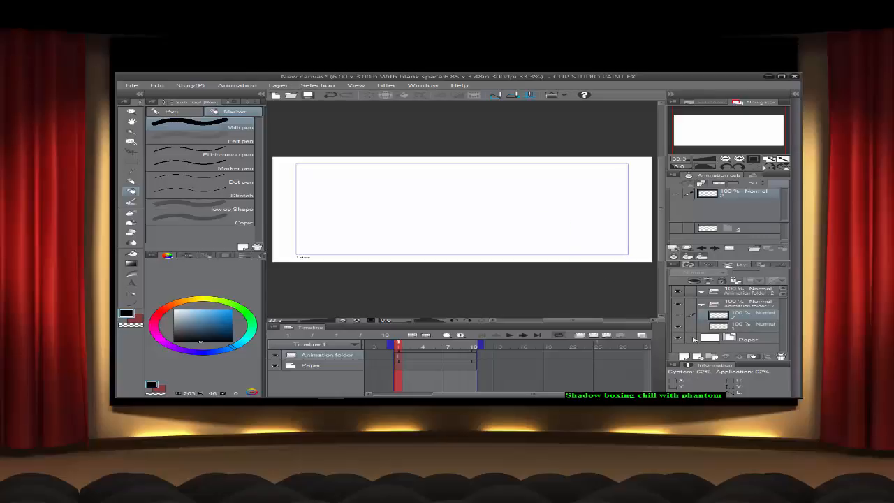
left_click(334, 94)
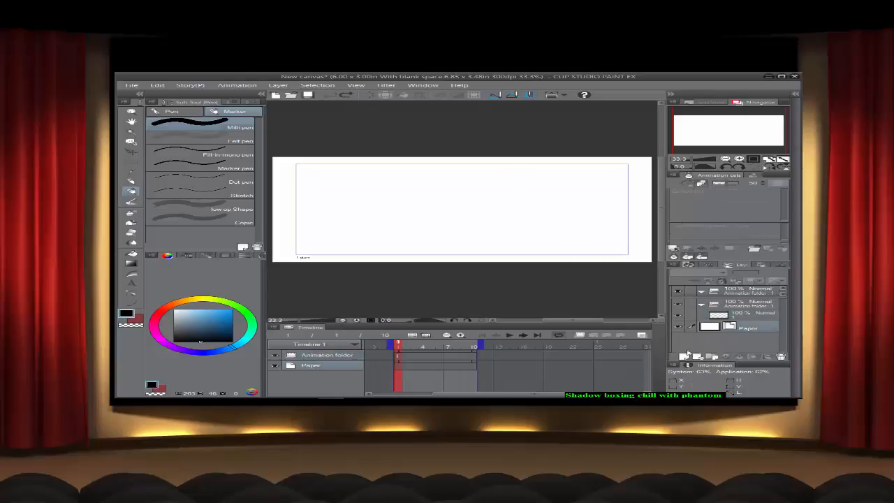
left_click(686, 356)
Step: Pick a light grey and draw a straight horizontal guide line across the middle of the canvas on the new layer
left_click(183, 318)
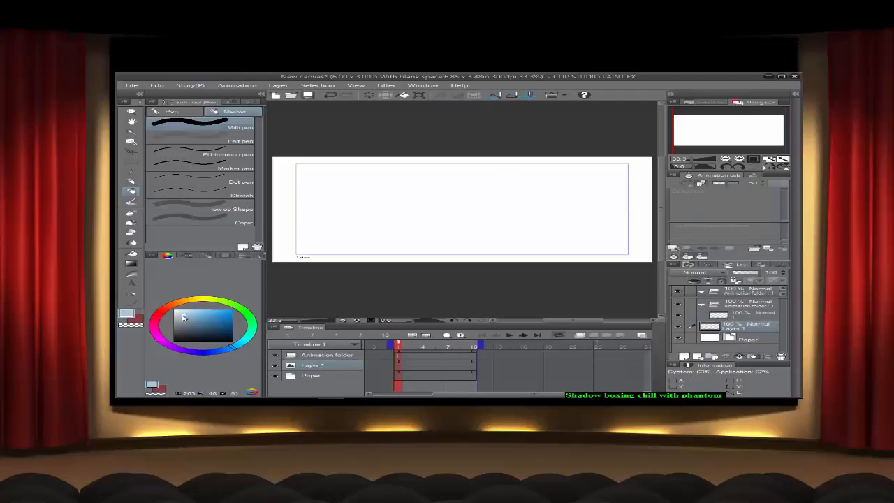
left_click_drag(184, 318, 175, 316)
scroll(321, 205, "down", 2)
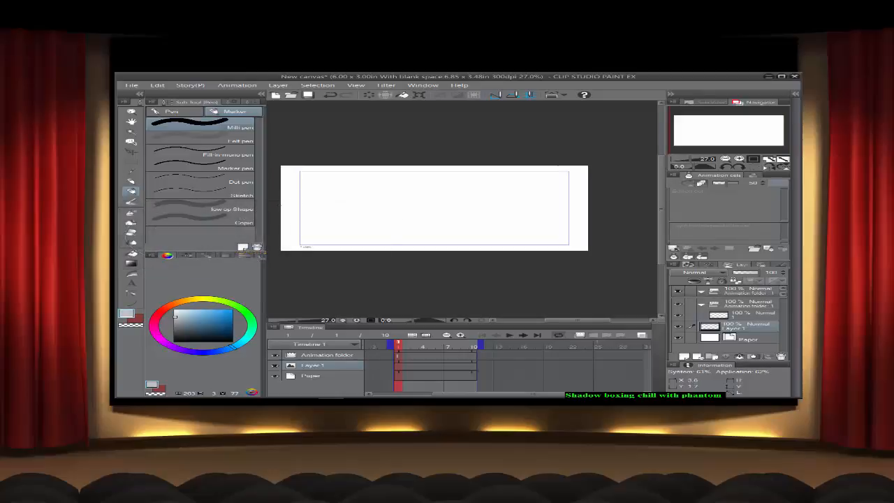
left_click(281, 206)
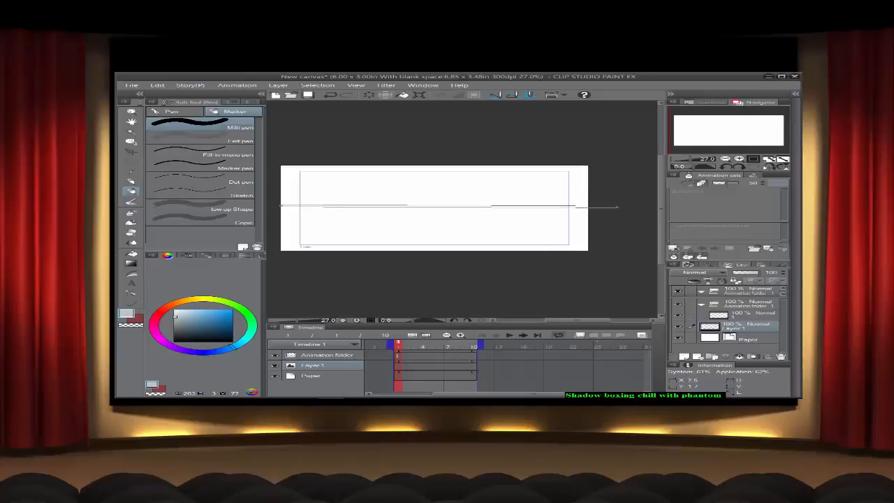
left_click_drag(618, 207, 621, 207)
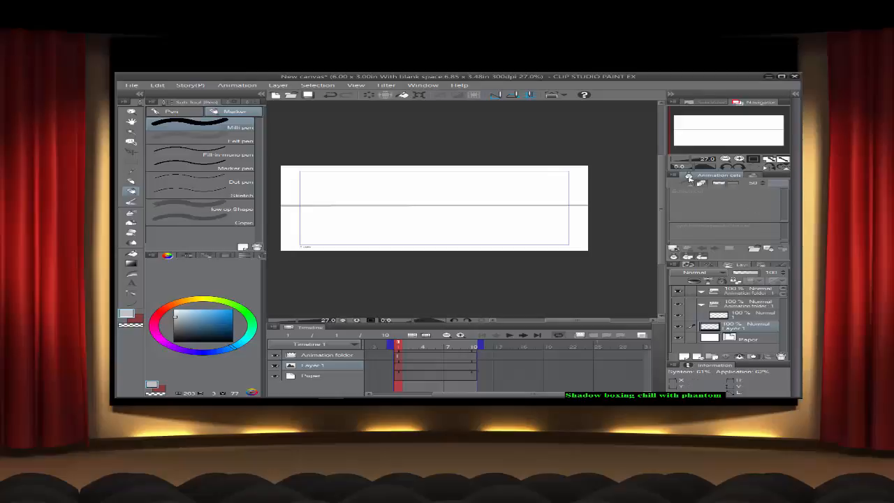
Step: Select the first cel of the animation folder and pause the boxing reference video at the 1-2 Punchout section, about 2:18
left_click(396, 355)
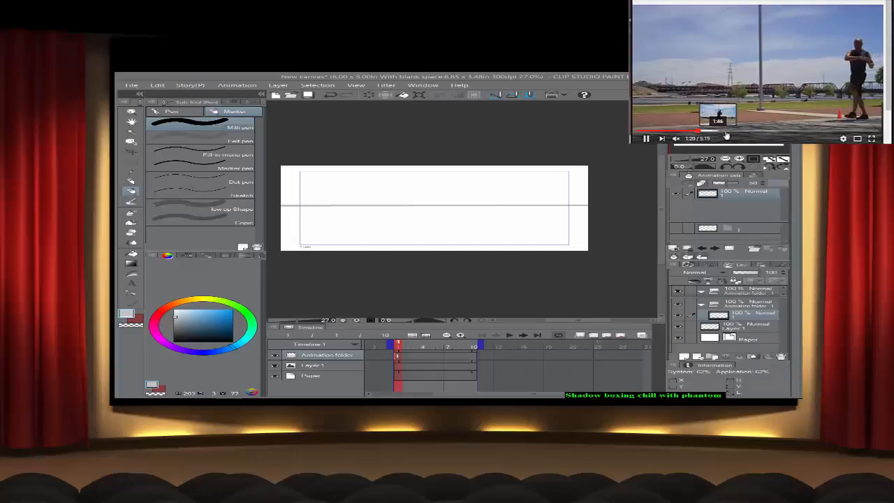
left_click(757, 133)
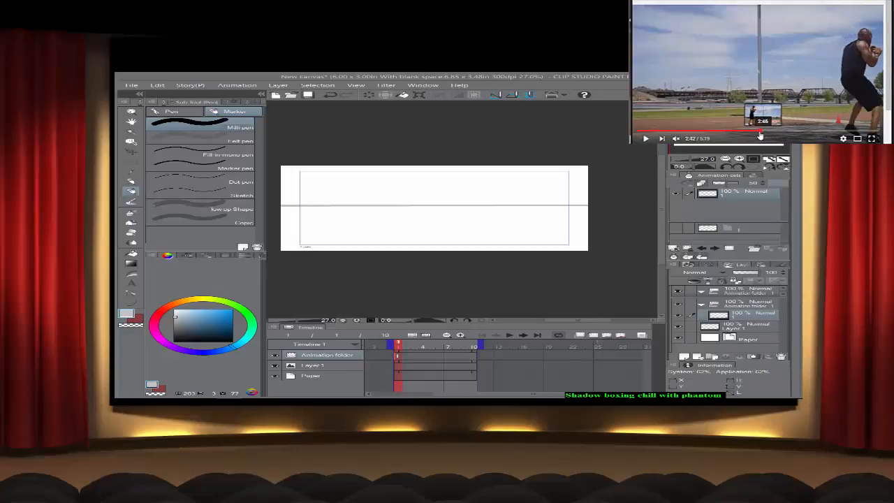
left_click(749, 133)
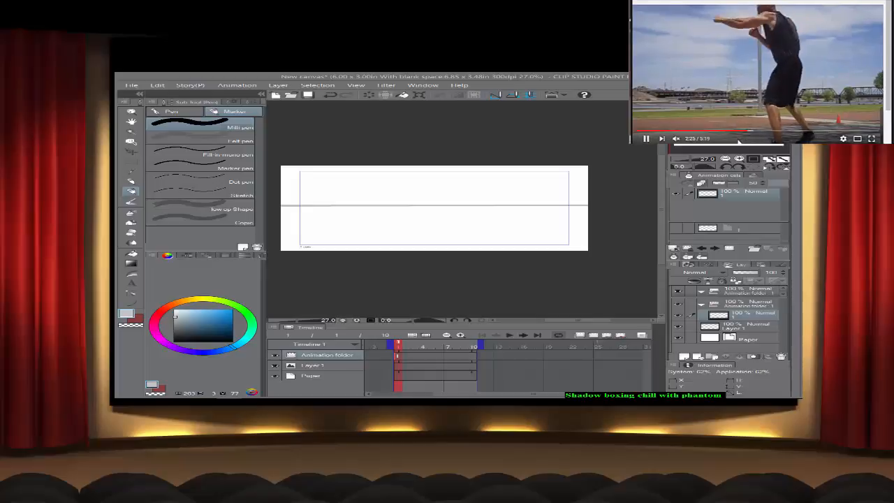
left_click(744, 132)
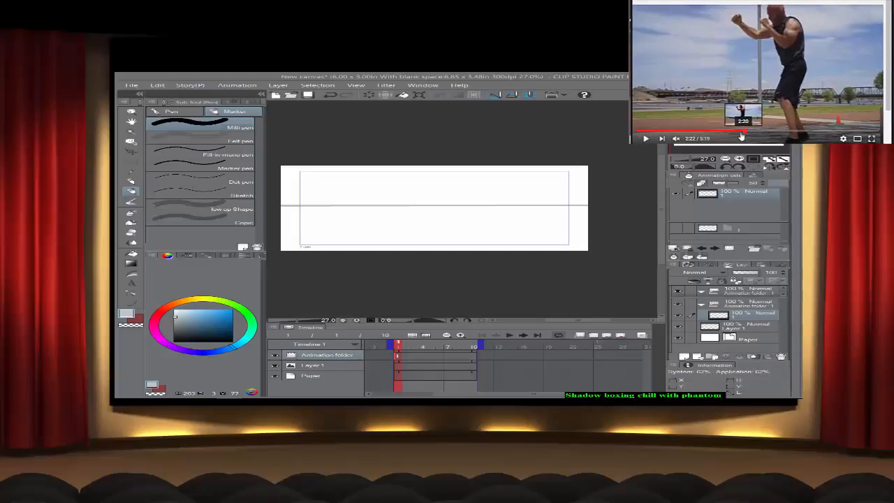
left_click(741, 133)
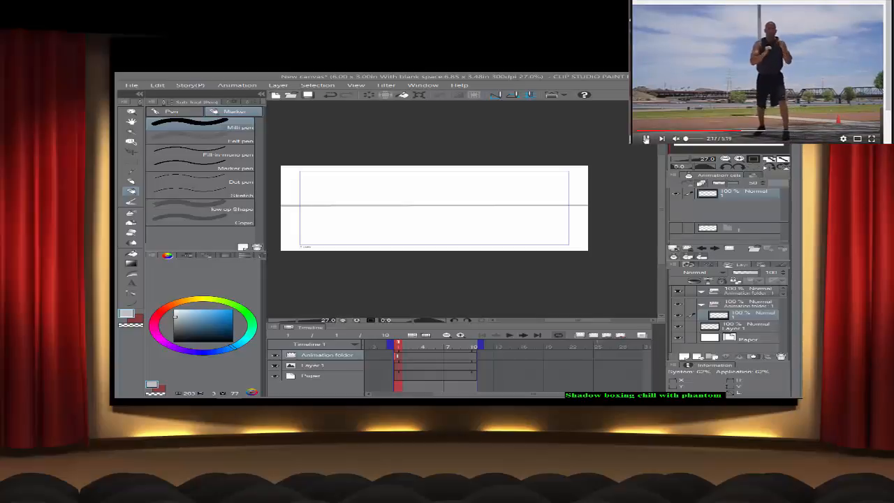
left_click(646, 138)
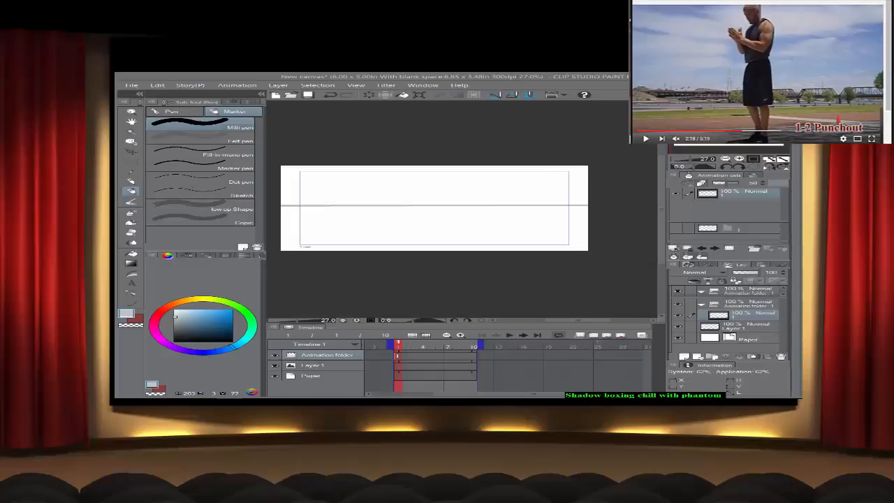
Step: Set the reference video's playback speed to 0.25
left_click(843, 138)
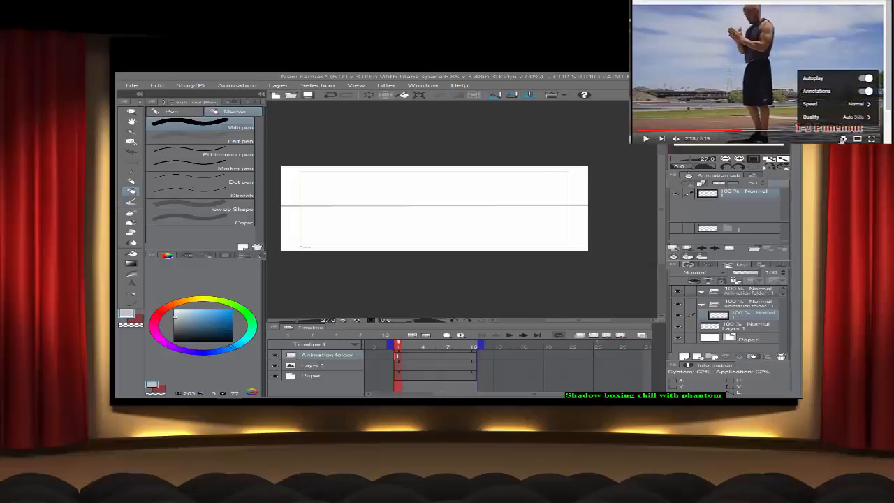
left_click(842, 103)
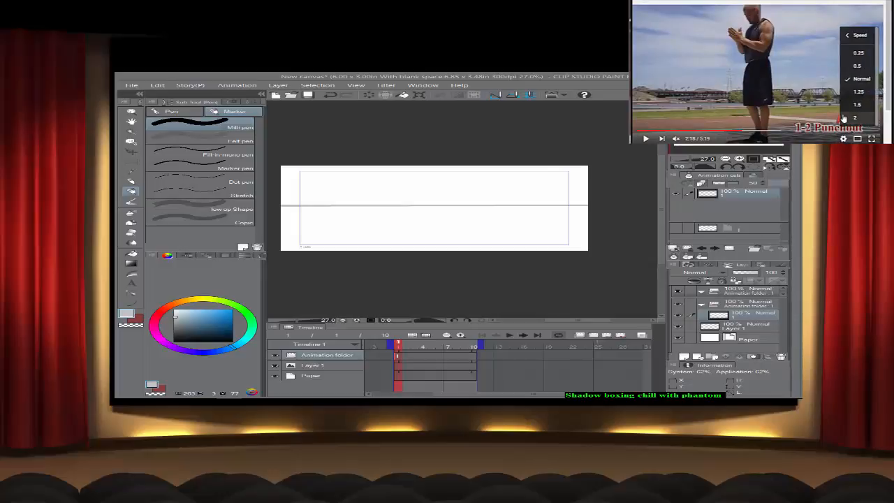
left_click(856, 53)
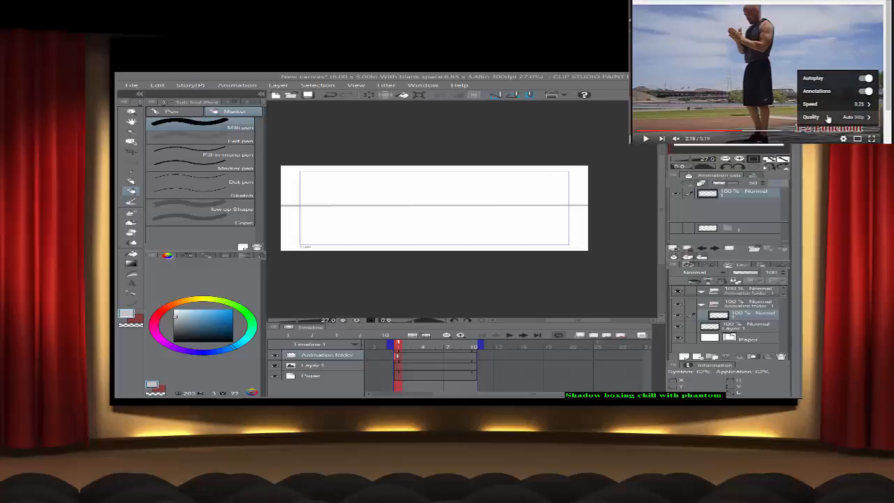
left_click(843, 139)
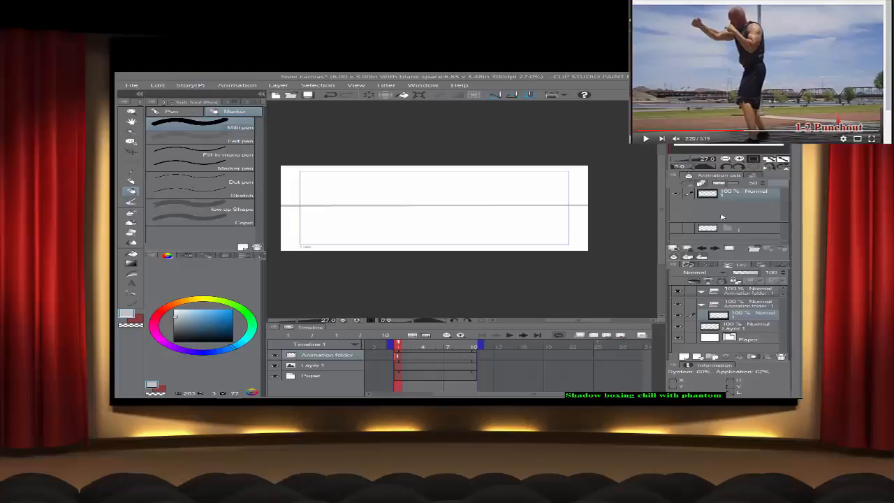
Step: Pick a light red and rough in a large head circle with neck and chest lines at the canvas's right side on frame 1
left_click(157, 313)
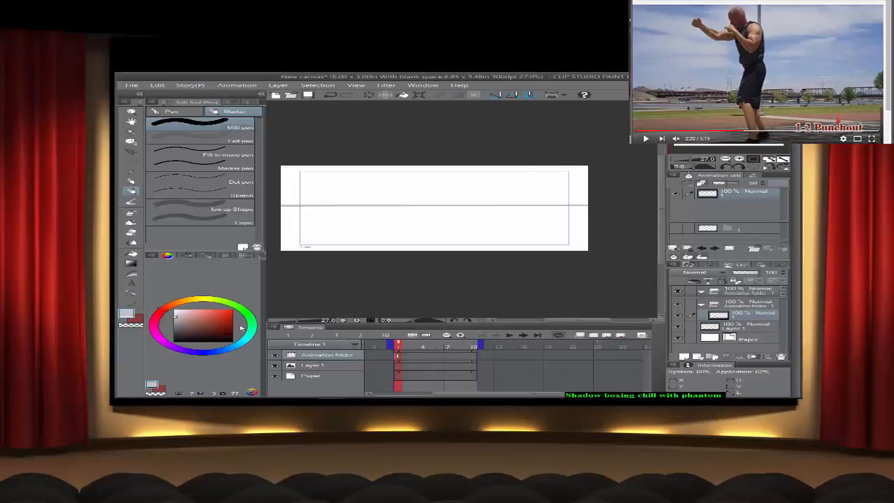
left_click_drag(214, 317, 205, 310)
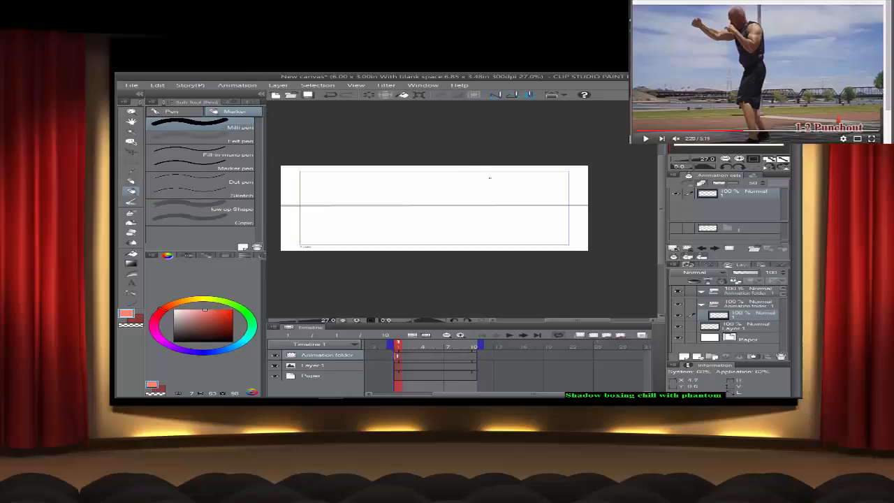
mouse_move(488, 171)
left_mouse_down()
mouse_move(501, 170)
mouse_move(482, 198)
mouse_move(552, 205)
mouse_move(476, 179)
mouse_move(571, 169)
mouse_move(489, 194)
mouse_move(570, 183)
mouse_move(465, 174)
mouse_move(514, 177)
mouse_move(586, 227)
left_mouse_up()
mouse_move(532, 190)
left_mouse_down()
mouse_move(586, 229)
mouse_move(579, 234)
left_mouse_up()
left_click_drag(545, 218, 466, 213)
left_click_drag(519, 209, 488, 228)
mouse_move(514, 213)
left_mouse_down()
mouse_move(483, 231)
mouse_move(483, 241)
left_mouse_up()
mouse_move(484, 242)
left_mouse_down()
mouse_move(477, 249)
mouse_move(487, 245)
left_mouse_up()
left_click_drag(492, 240, 488, 250)
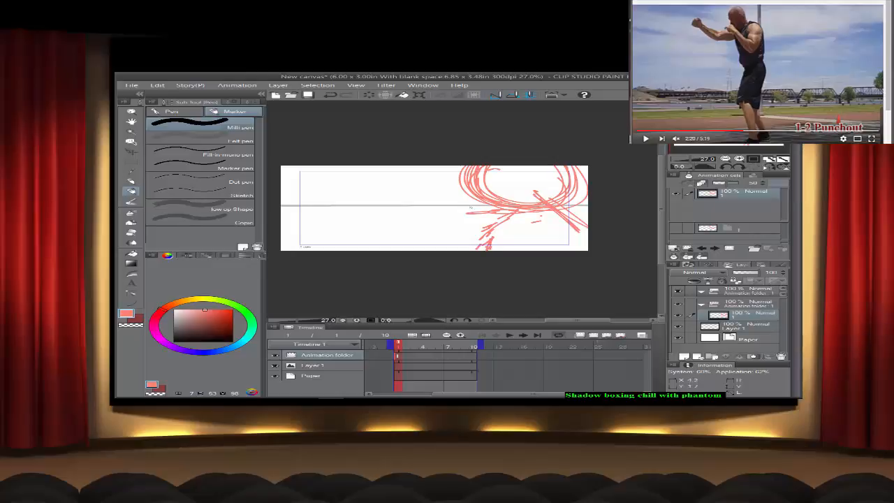
Step: Sketch a rounded front shoulder below the head circle and a diagonal arm line running down to the lower canvas edge on frame 1
left_click_drag(484, 208, 475, 228)
left_click_drag(479, 212, 482, 229)
mouse_move(484, 208)
left_mouse_down()
mouse_move(480, 239)
mouse_move(470, 226)
mouse_move(491, 169)
mouse_move(443, 243)
left_mouse_up()
mouse_move(466, 228)
left_mouse_down()
mouse_move(428, 250)
mouse_move(438, 247)
left_mouse_up()
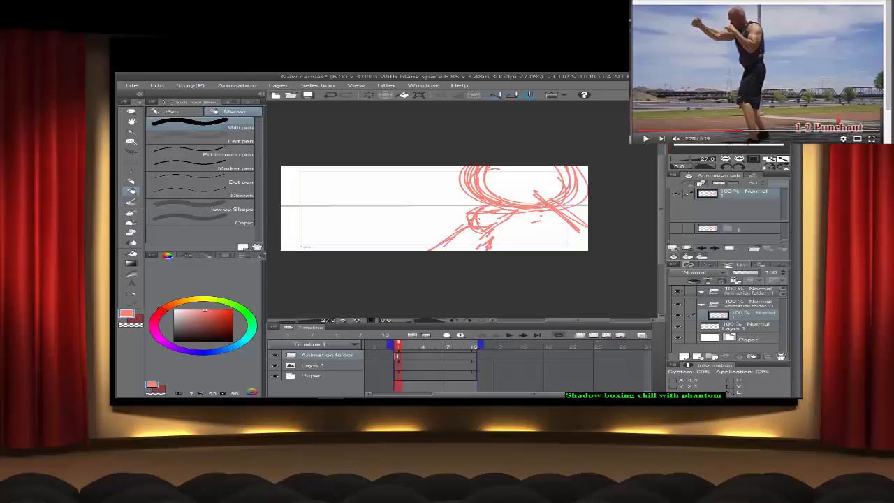
Step: Add a new animation cel on frame 2 and enable onion skin
left_click(594, 337)
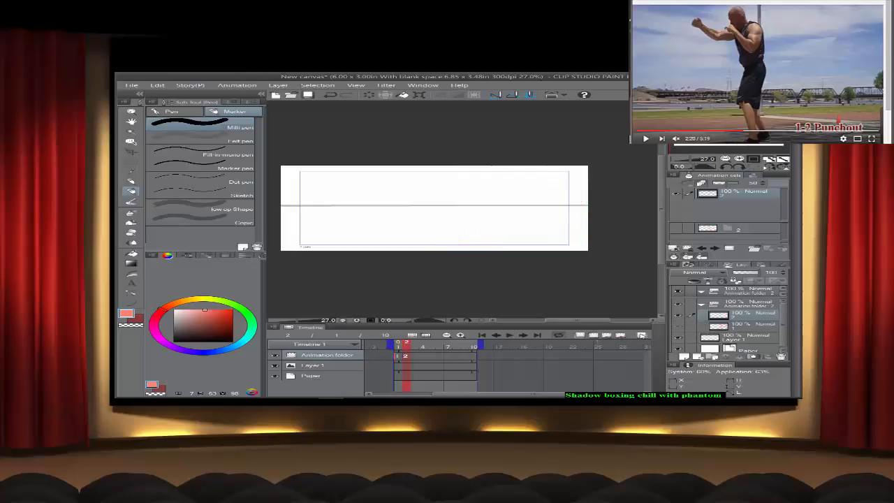
left_click(641, 337)
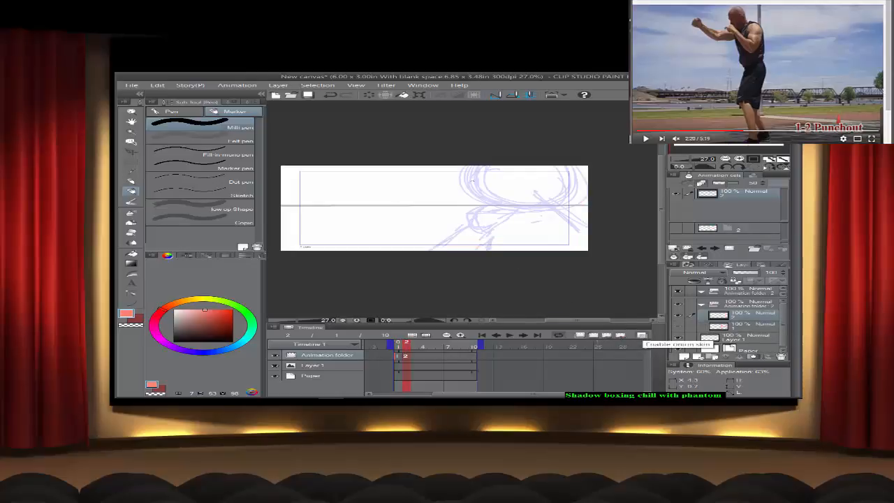
Step: Redraw the head circle, back line, shoulder and chest over the onion skin on frame 2, with the front arm line raised slightly
mouse_move(470, 166)
left_mouse_down()
mouse_move(509, 208)
mouse_move(537, 207)
mouse_move(570, 189)
left_mouse_up()
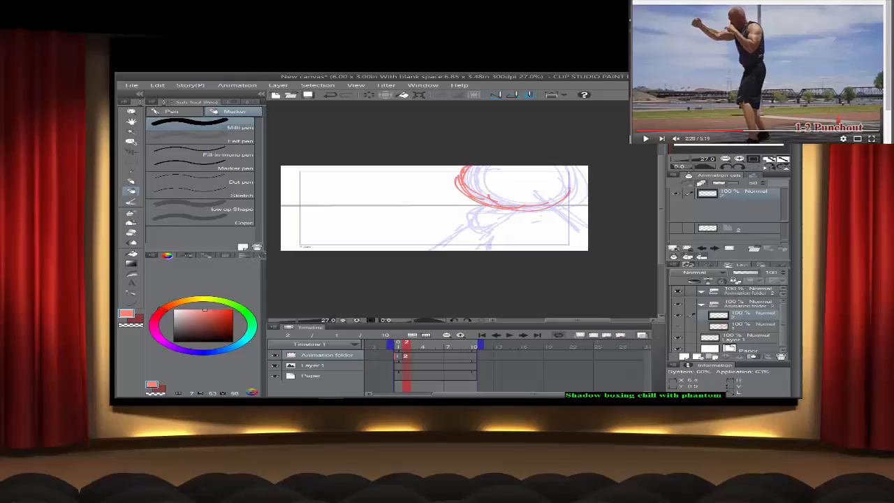
mouse_move(521, 208)
left_mouse_down()
mouse_move(571, 172)
mouse_move(573, 202)
left_mouse_up()
mouse_move(566, 166)
left_mouse_down()
mouse_move(577, 185)
mouse_move(472, 192)
mouse_move(473, 166)
left_mouse_up()
left_click_drag(555, 208, 571, 229)
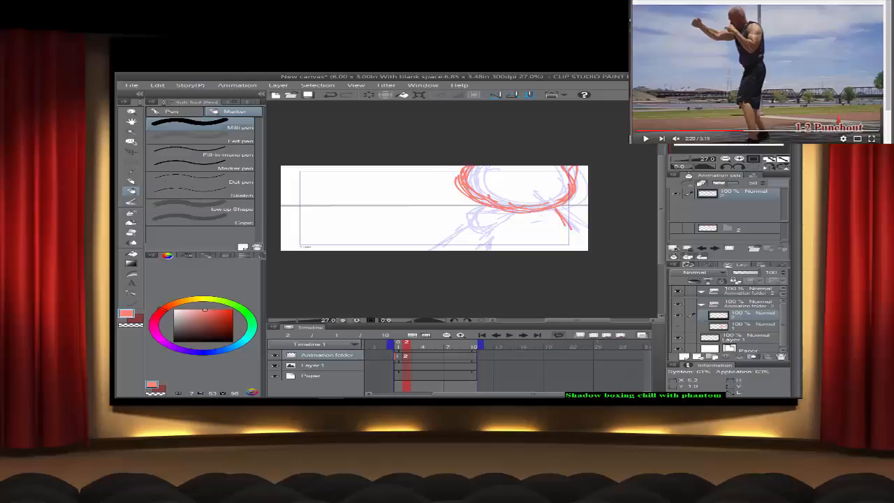
left_click_drag(522, 210, 498, 220)
mouse_move(514, 213)
left_mouse_down()
mouse_move(487, 224)
mouse_move(471, 250)
left_mouse_up()
mouse_move(484, 206)
left_mouse_down()
mouse_move(469, 228)
mouse_move(479, 232)
mouse_move(466, 218)
left_mouse_up()
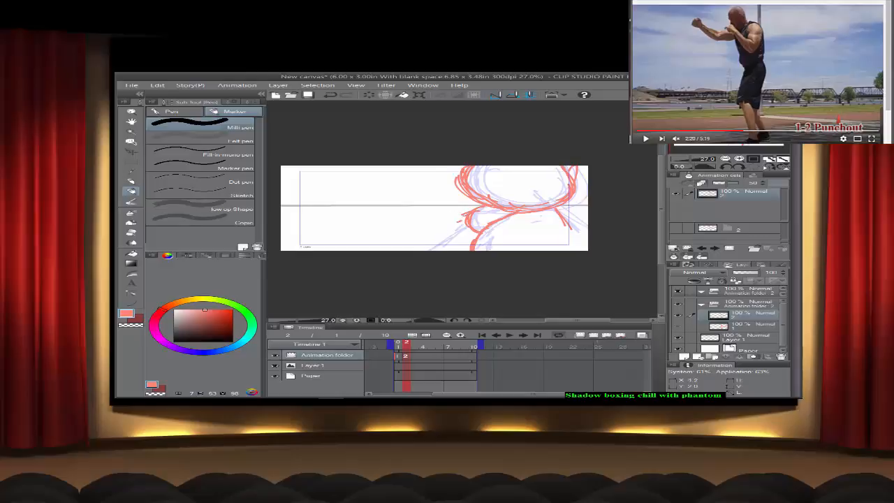
mouse_move(467, 215)
left_mouse_down()
mouse_move(401, 245)
mouse_move(422, 234)
left_mouse_up()
Step: Add a cel on frame 3 and sketch the head, shoulder and chest with the front arm extended further in a punch
left_click(595, 335)
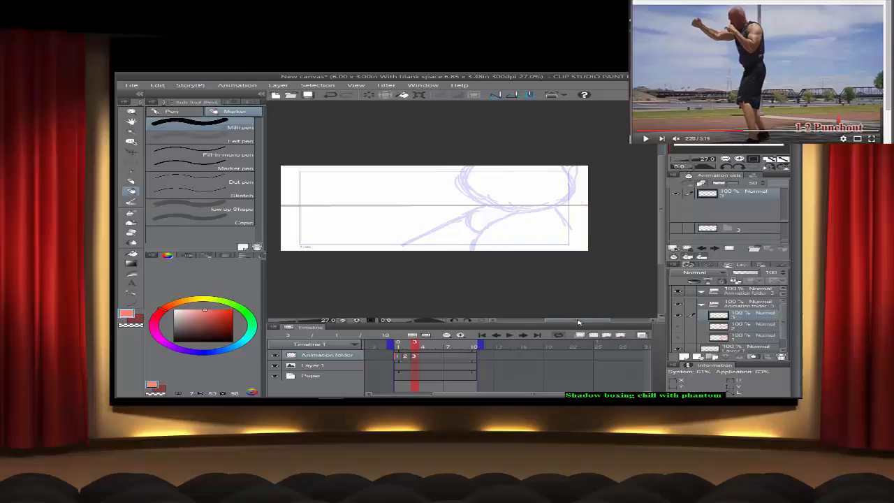
mouse_move(471, 166)
left_mouse_down()
mouse_move(466, 182)
mouse_move(476, 198)
mouse_move(508, 211)
mouse_move(562, 206)
mouse_move(587, 180)
left_mouse_up()
left_click_drag(553, 210, 572, 226)
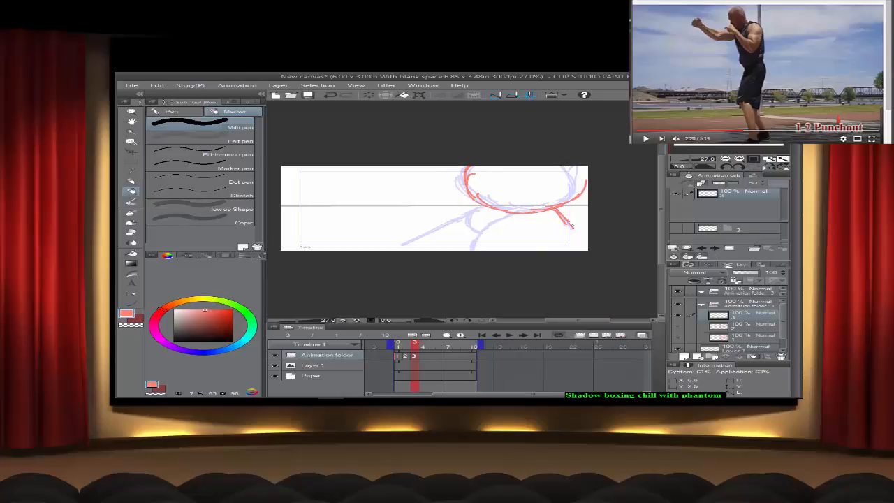
left_click_drag(510, 214, 471, 249)
left_click_drag(475, 205, 378, 219)
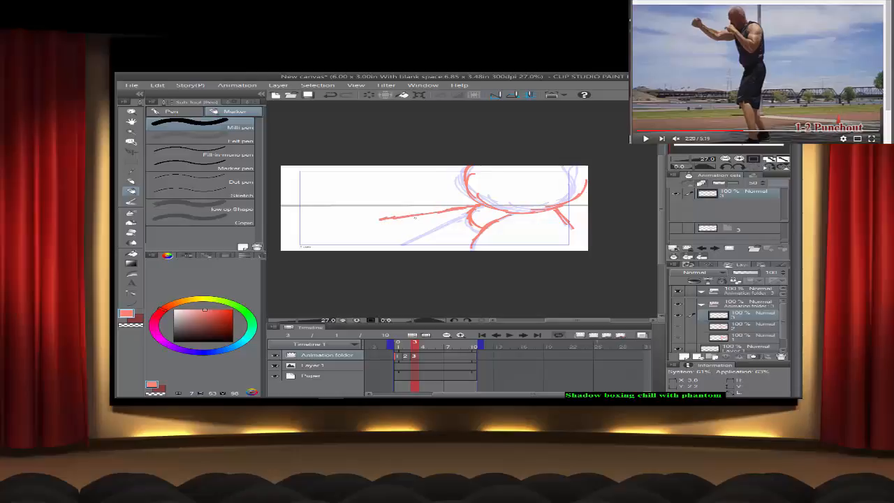
mouse_move(381, 220)
left_mouse_down()
mouse_move(474, 231)
mouse_move(493, 243)
mouse_move(516, 231)
mouse_move(549, 243)
left_mouse_up()
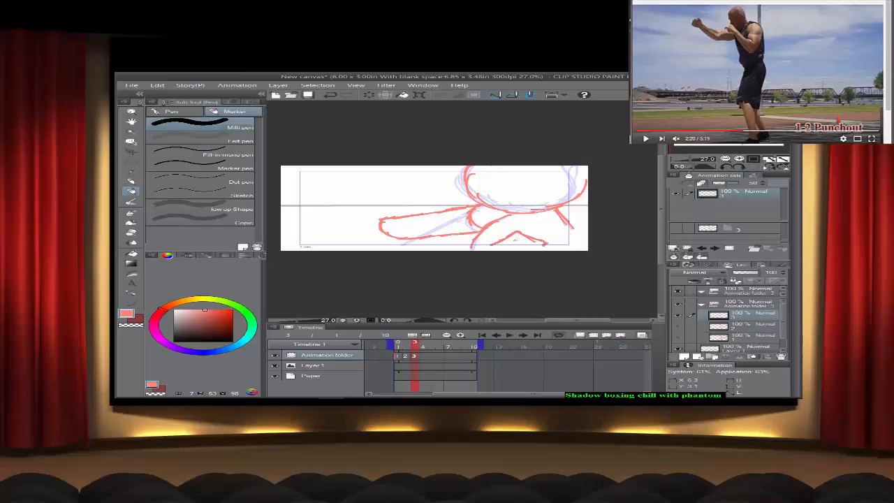
Step: Compare frames 1 and 2 with frame 3, and add a back line from the head to the canvas's right edge on frame 3
left_click(400, 357)
left_click(405, 356)
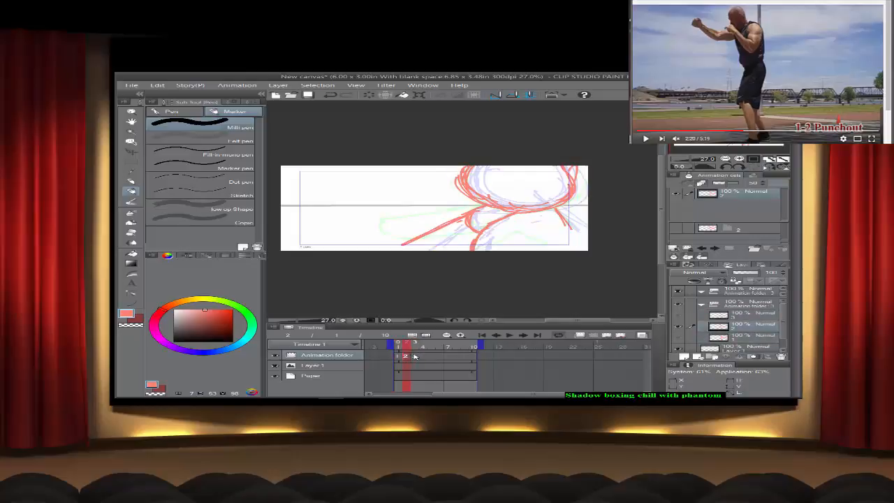
left_click(413, 356)
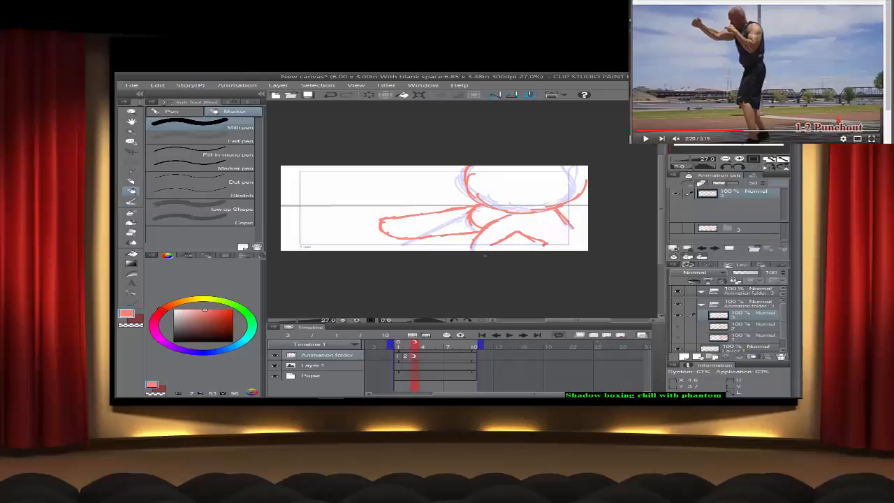
mouse_move(588, 220)
left_mouse_down()
mouse_move(572, 227)
mouse_move(563, 212)
left_mouse_up()
Step: Add a new animation cel on frame 4
left_click(594, 336)
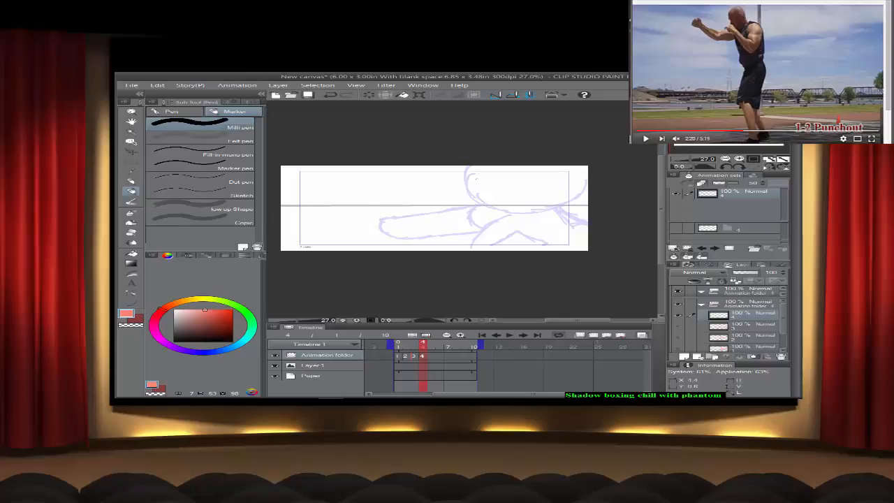
left_click_drag(470, 166, 478, 197)
mouse_move(472, 172)
left_mouse_down()
mouse_move(488, 199)
mouse_move(465, 183)
mouse_move(526, 213)
mouse_move(500, 206)
mouse_move(549, 202)
left_mouse_up()
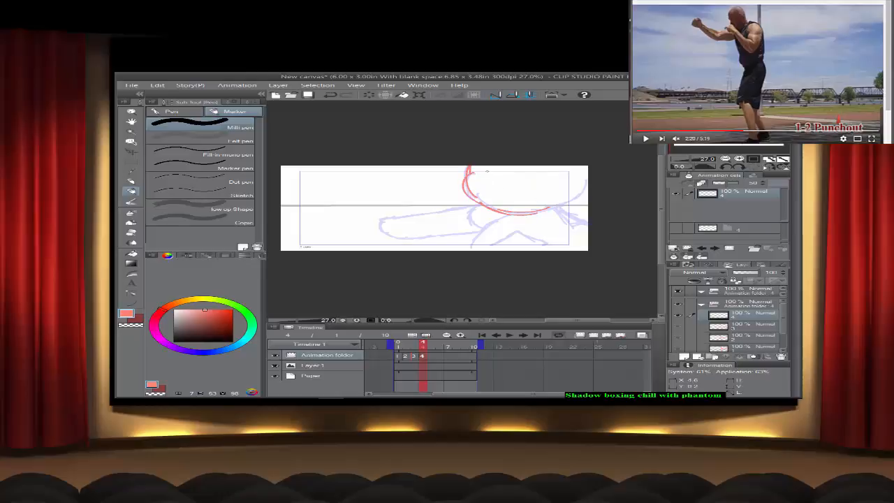
left_click(329, 94)
left_click(329, 94)
left_click(329, 94)
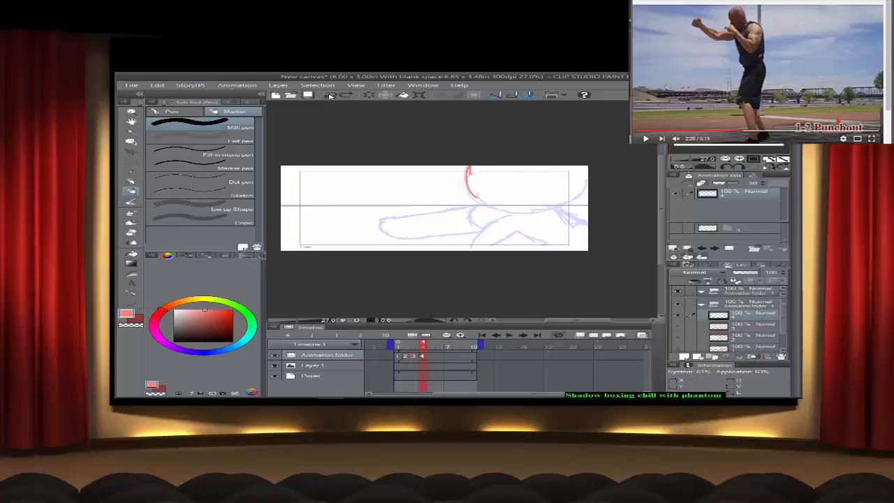
left_click(329, 94)
left_click(329, 94)
Step: Sketch the head curve, back line and a raised chest shape on frame 4 over the onion skin, checking against frame 3
mouse_move(482, 166)
left_mouse_down()
mouse_move(465, 174)
mouse_move(465, 190)
mouse_move(489, 209)
mouse_move(495, 202)
mouse_move(553, 215)
mouse_move(545, 216)
mouse_move(584, 189)
mouse_move(572, 213)
mouse_move(578, 218)
left_mouse_up()
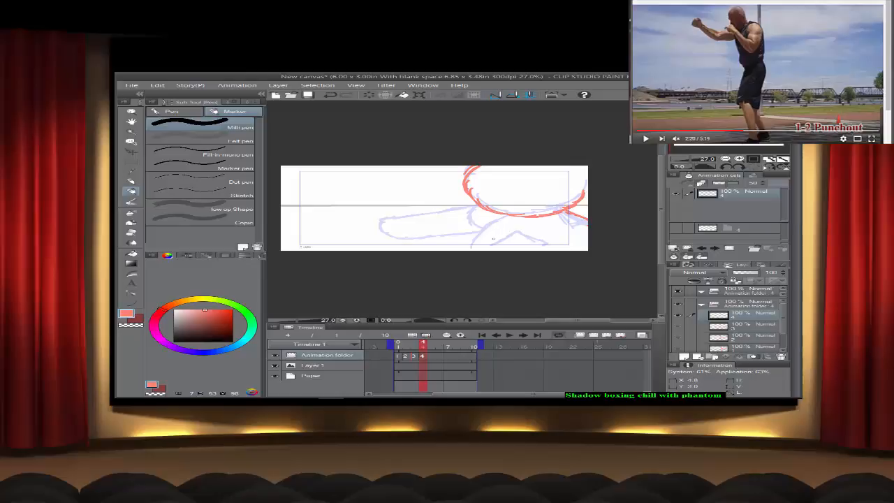
mouse_move(487, 235)
left_mouse_down()
mouse_move(512, 222)
mouse_move(551, 242)
left_mouse_up()
mouse_move(490, 234)
left_mouse_down()
mouse_move(484, 241)
mouse_move(493, 243)
mouse_move(507, 227)
mouse_move(549, 237)
left_mouse_up()
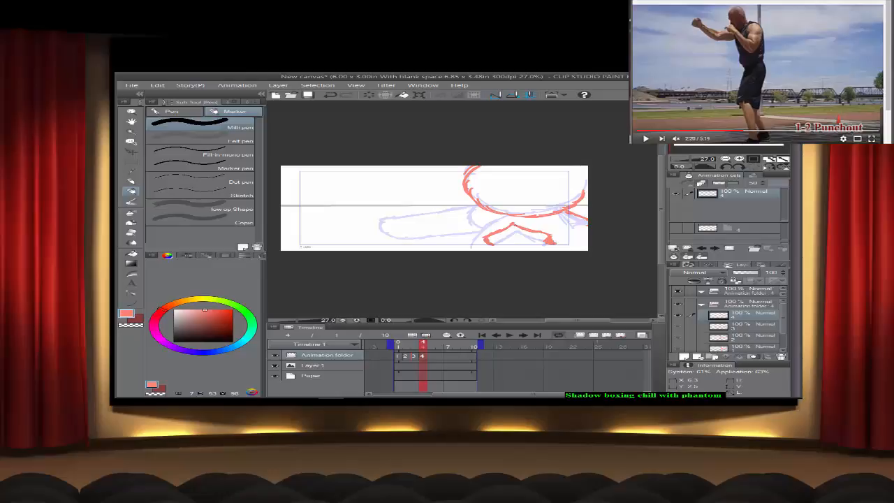
left_click_drag(522, 226, 549, 232)
left_click(413, 355)
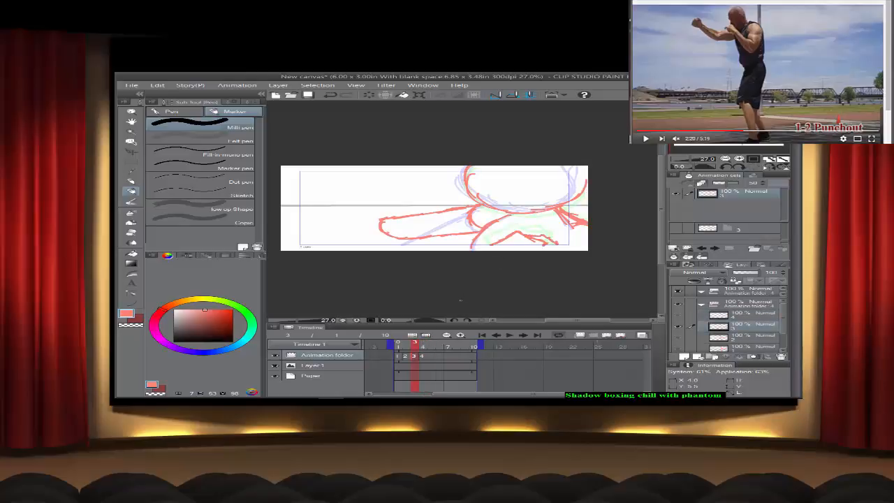
left_click(422, 356)
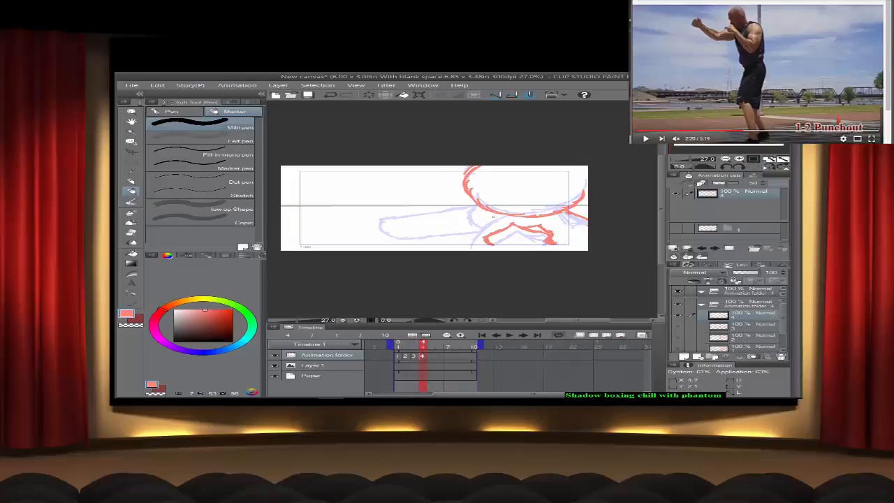
Step: Add the shoulder curve, the side line of the chest and the start of the front arm on frame 4
left_click_drag(503, 215, 463, 246)
mouse_move(475, 205)
left_mouse_down()
mouse_move(471, 229)
mouse_move(437, 208)
mouse_move(451, 208)
left_mouse_up()
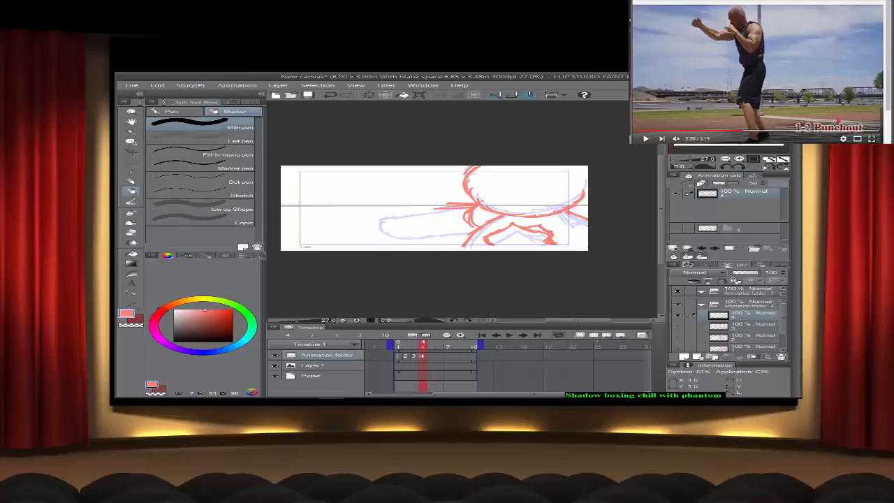
left_click_drag(480, 198, 544, 199)
left_click_drag(464, 208, 383, 208)
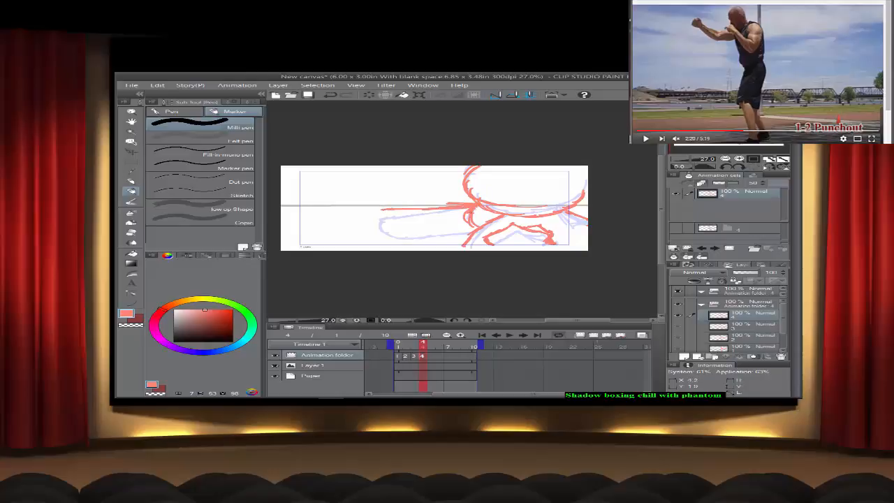
left_click(329, 96)
left_click(334, 97)
left_click(334, 96)
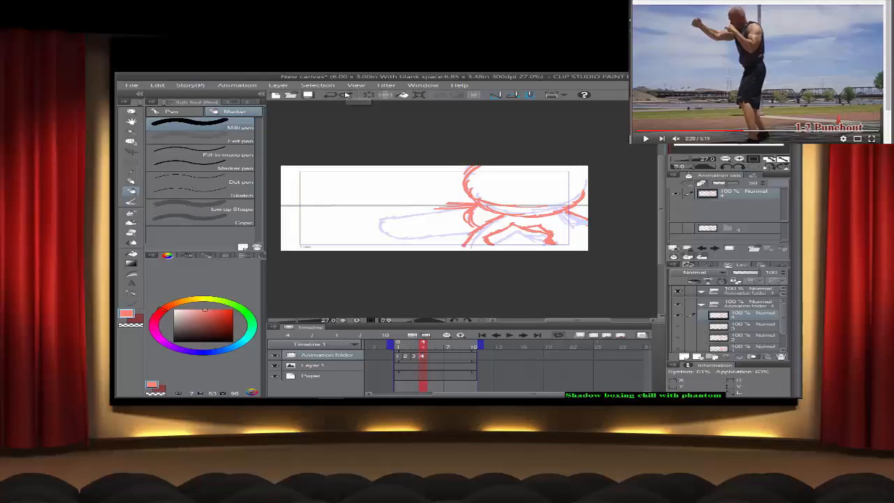
Step: Erase the stray strokes at the shoulder and outline the front arm on frame 4, reaching slightly farther than on frame 3
left_click_drag(475, 207, 412, 212)
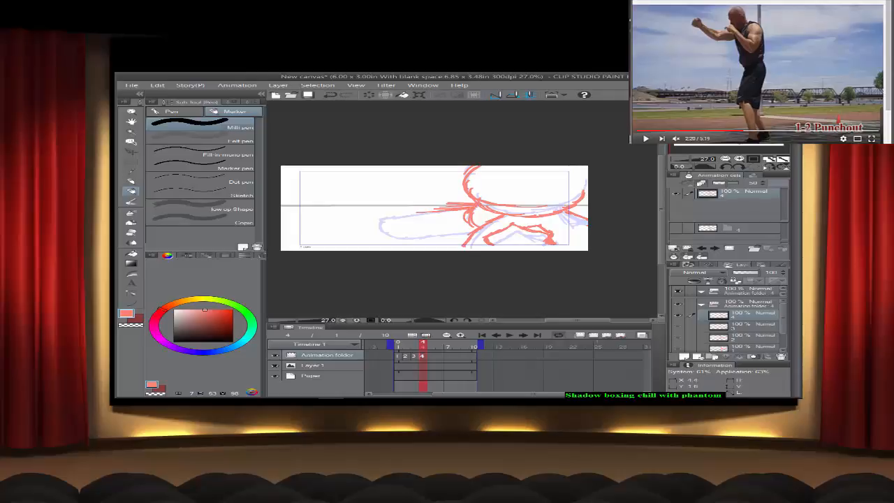
left_click(130, 232)
mouse_move(436, 208)
left_mouse_down()
mouse_move(460, 206)
mouse_move(450, 204)
left_mouse_up()
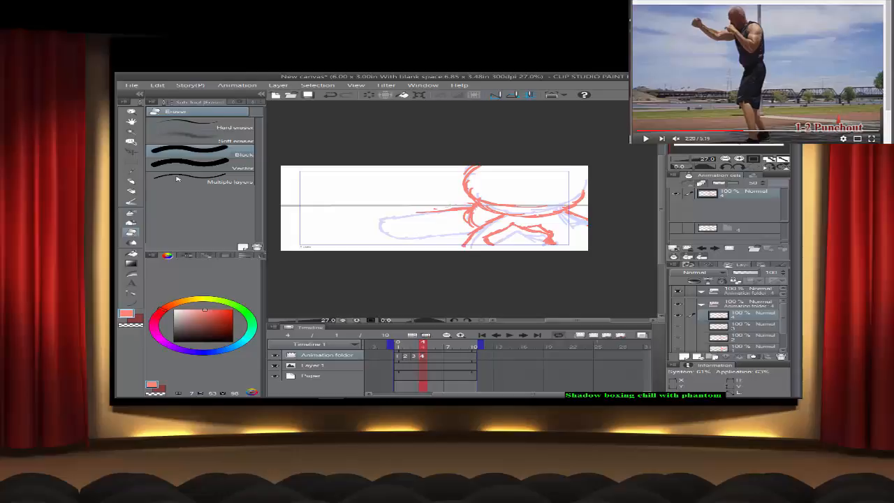
left_click(132, 191)
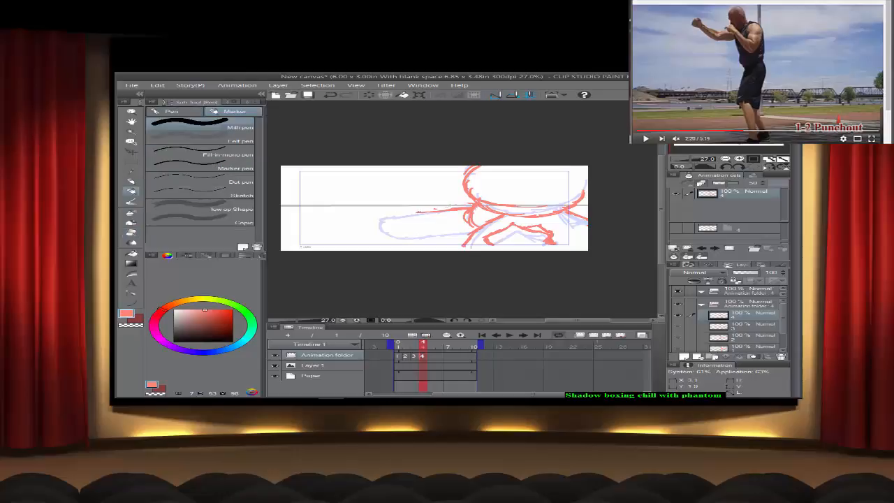
mouse_move(417, 212)
left_mouse_down()
mouse_move(360, 216)
mouse_move(390, 235)
mouse_move(469, 236)
left_mouse_up()
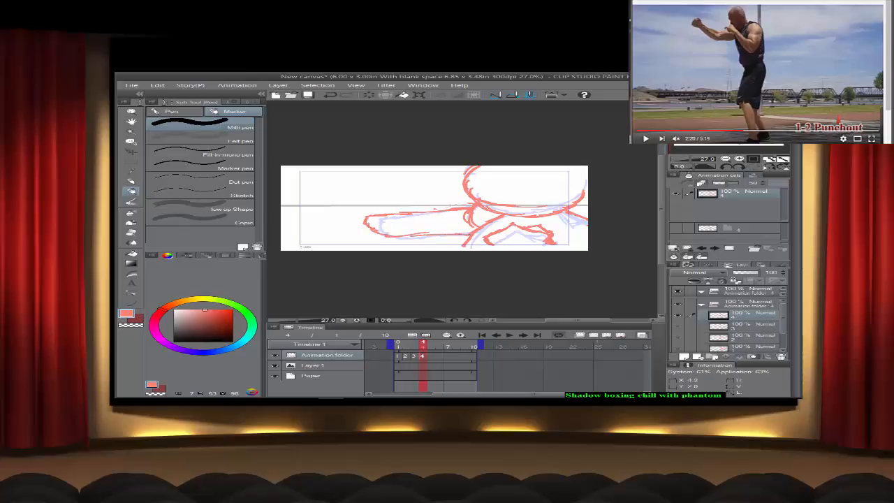
Step: Review frames 1 to 4 in sequence and add a new animation cel on frame 5
left_click(399, 356)
left_click(406, 356)
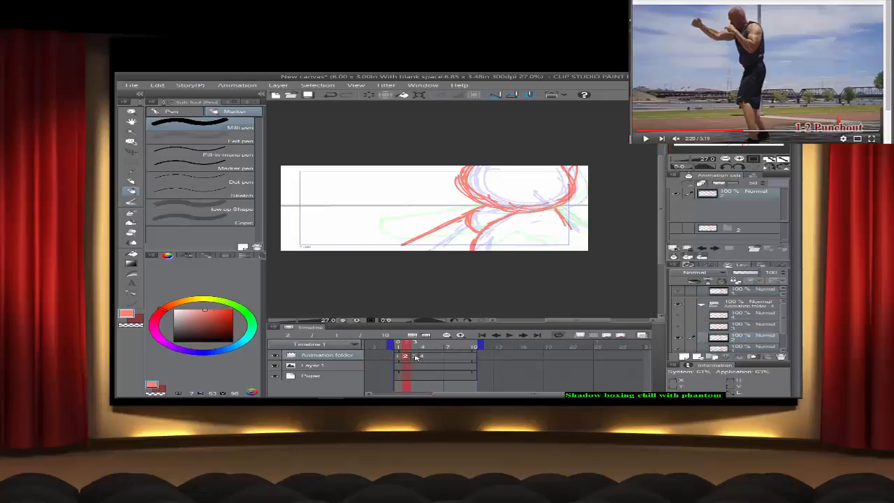
left_click(415, 356)
left_click(422, 356)
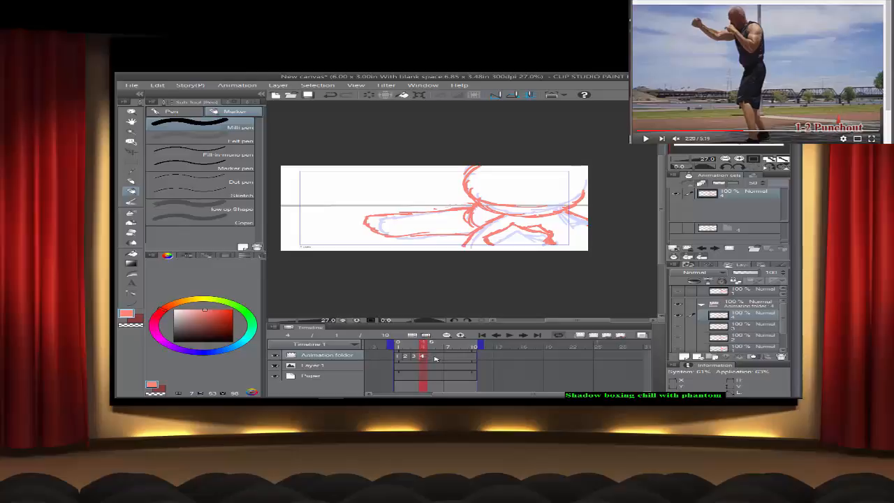
left_click(432, 357)
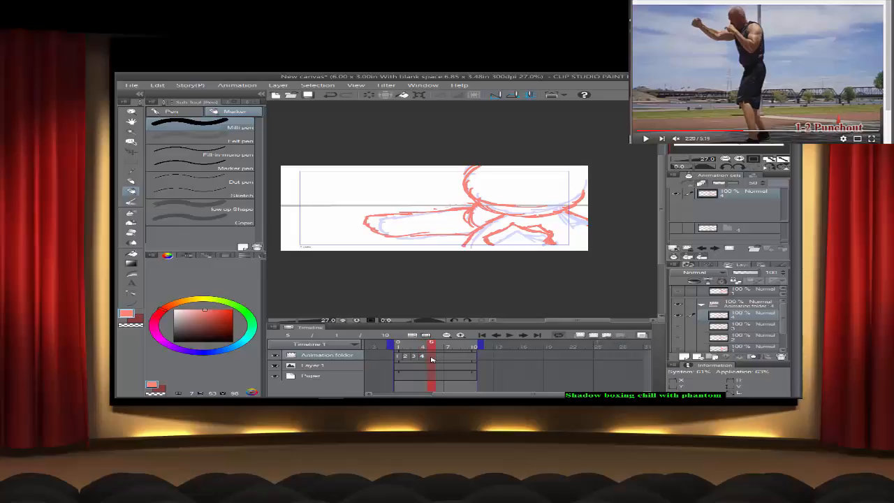
left_click(590, 336)
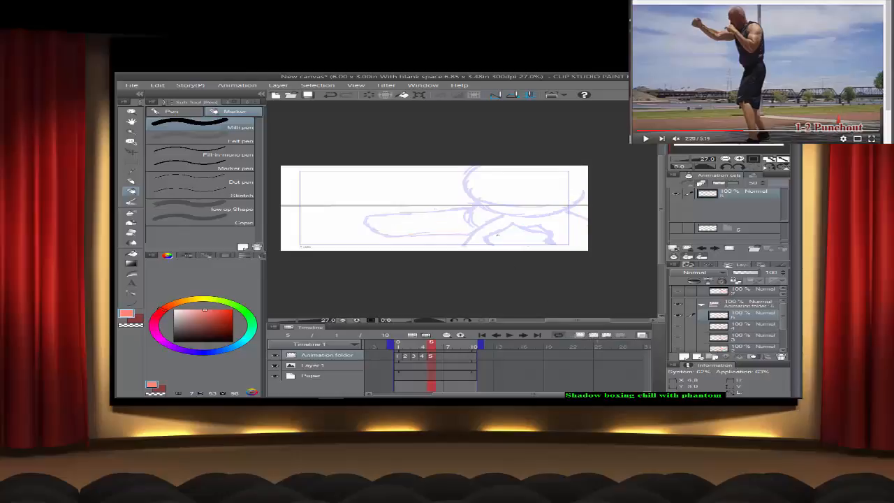
Step: Sketch frame 5 with the front arm pulled back slightly, plus the shoulder, chest, head curve and back line
mouse_move(475, 206)
left_mouse_down()
mouse_move(470, 221)
mouse_move(481, 227)
mouse_move(466, 211)
mouse_move(385, 218)
mouse_move(376, 232)
mouse_move(466, 235)
left_mouse_up()
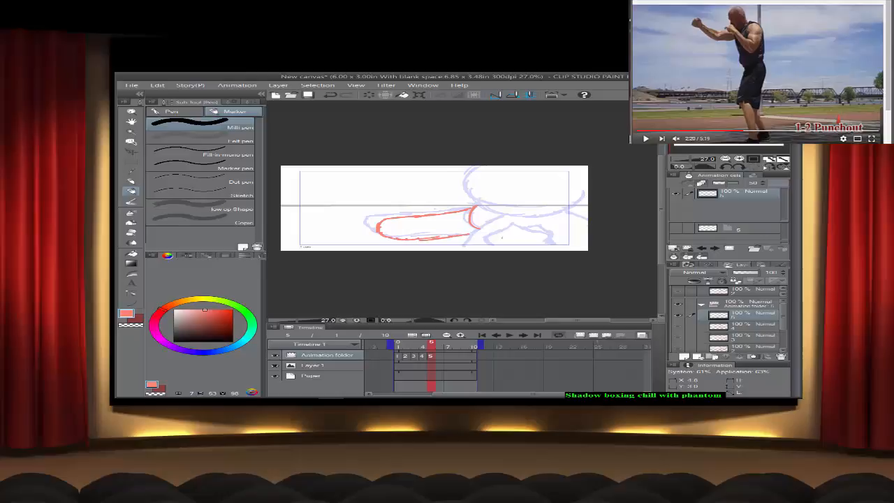
left_click(423, 357)
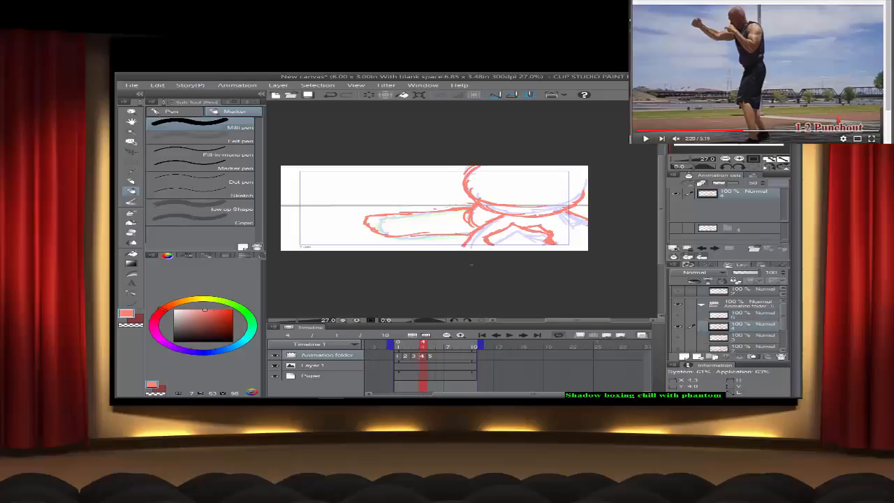
left_click(431, 358)
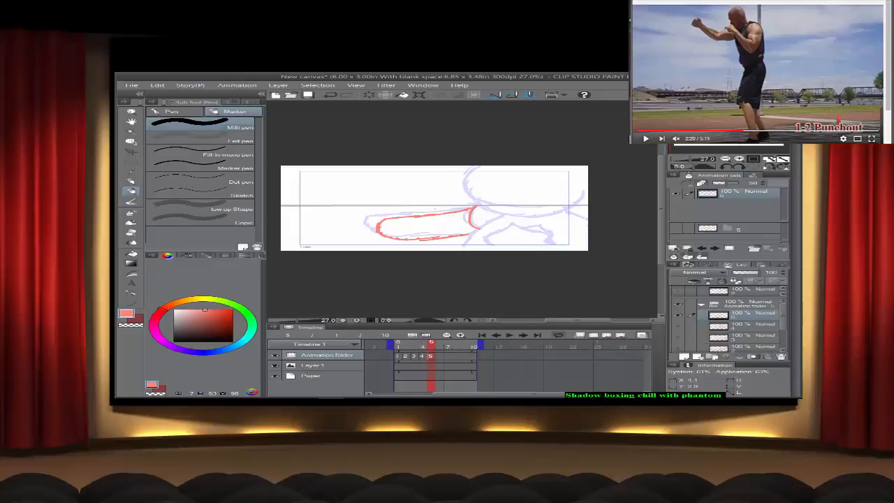
mouse_move(463, 238)
left_mouse_down()
mouse_move(467, 245)
mouse_move(475, 229)
mouse_move(491, 227)
mouse_move(528, 241)
left_mouse_up()
left_click_drag(471, 193, 498, 214)
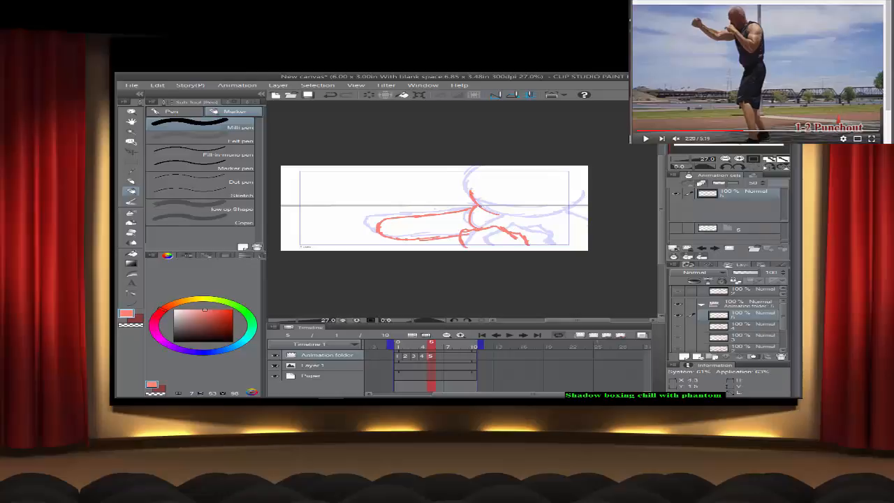
mouse_move(470, 188)
left_mouse_down()
mouse_move(482, 168)
mouse_move(520, 215)
mouse_move(562, 209)
mouse_move(587, 183)
mouse_move(577, 203)
left_mouse_up()
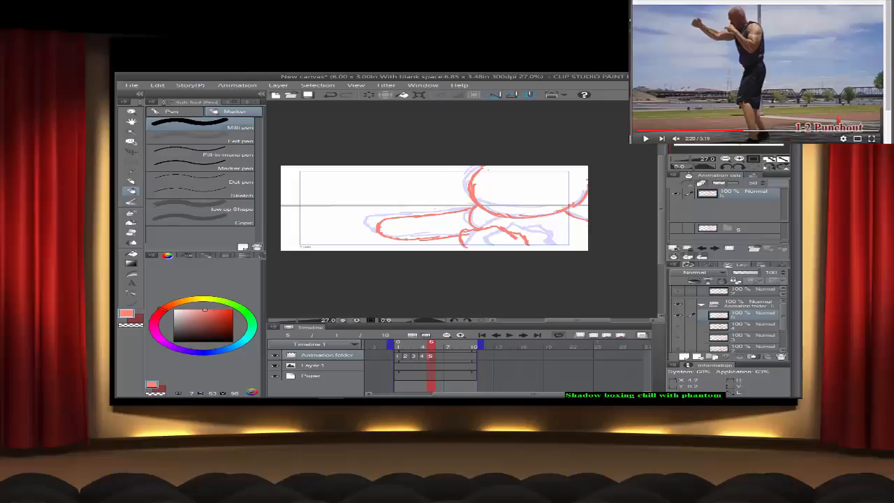
Step: Review frames 1 to 5 in sequence and add a new animation cel on frame 6
left_click(401, 356)
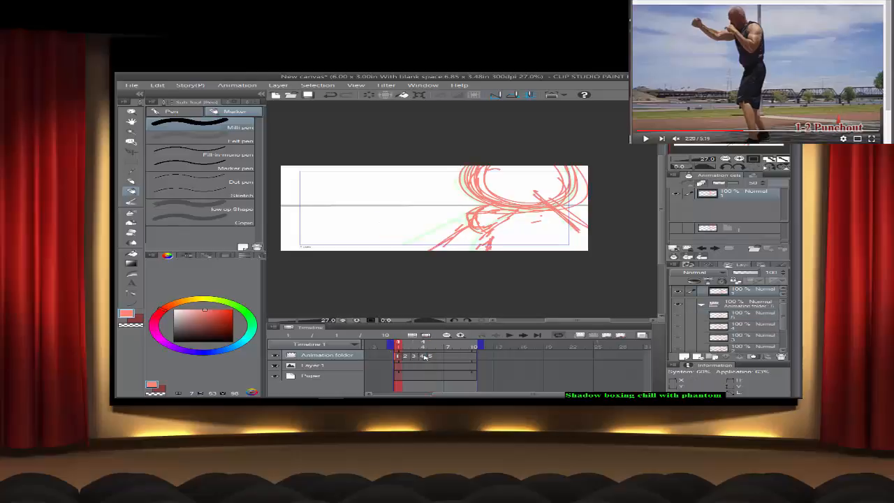
left_click(407, 356)
left_click(415, 356)
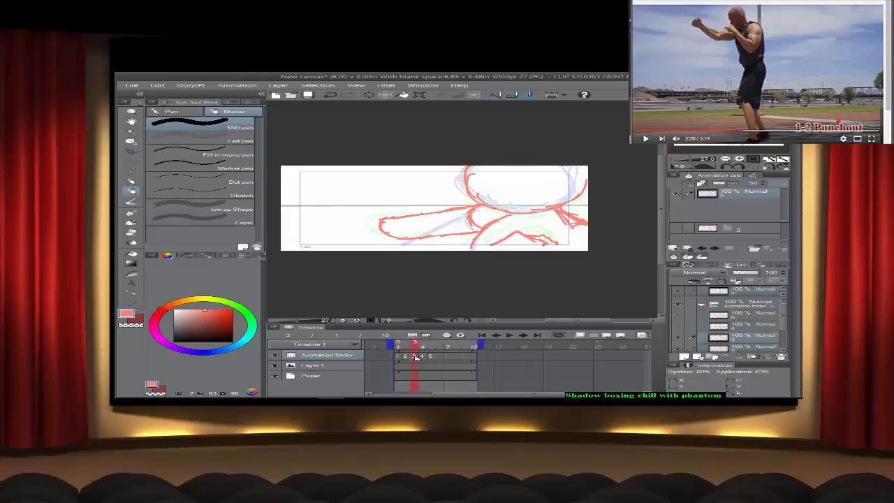
left_click(422, 356)
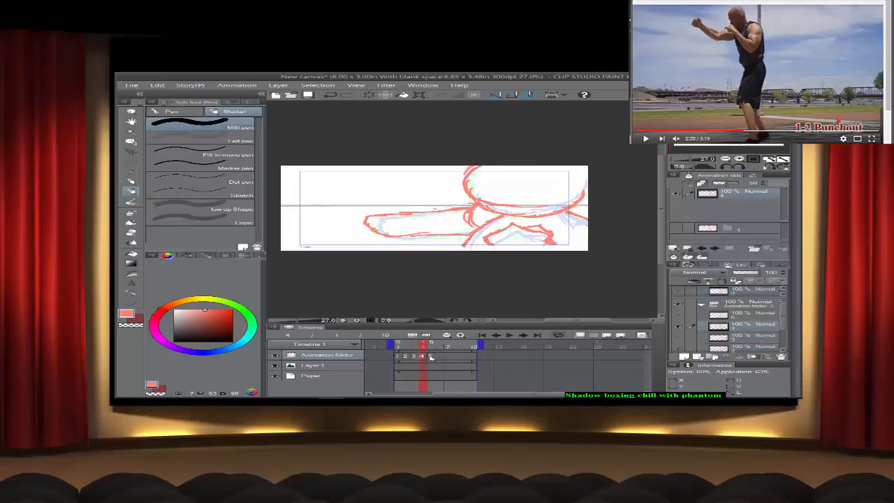
left_click(430, 356)
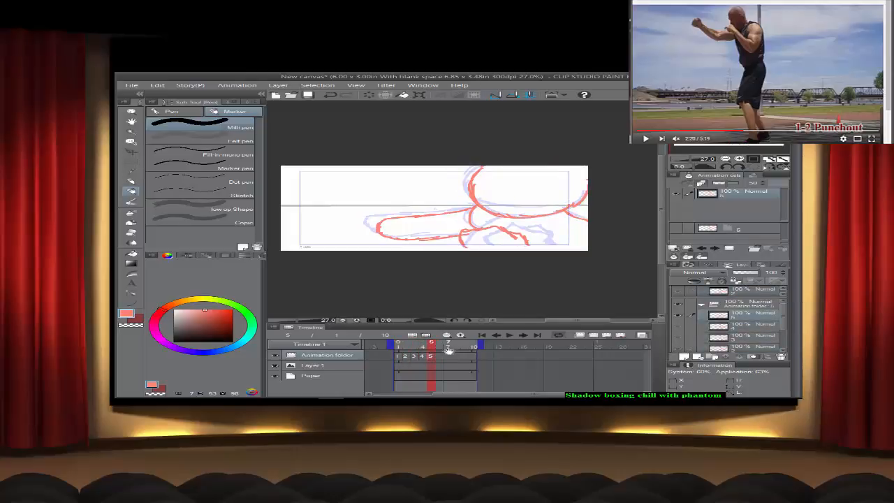
left_click(440, 358)
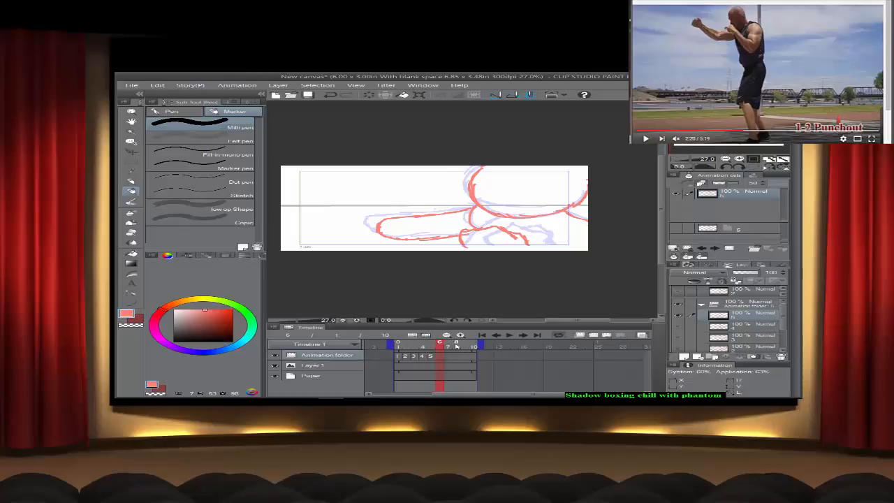
left_click(593, 336)
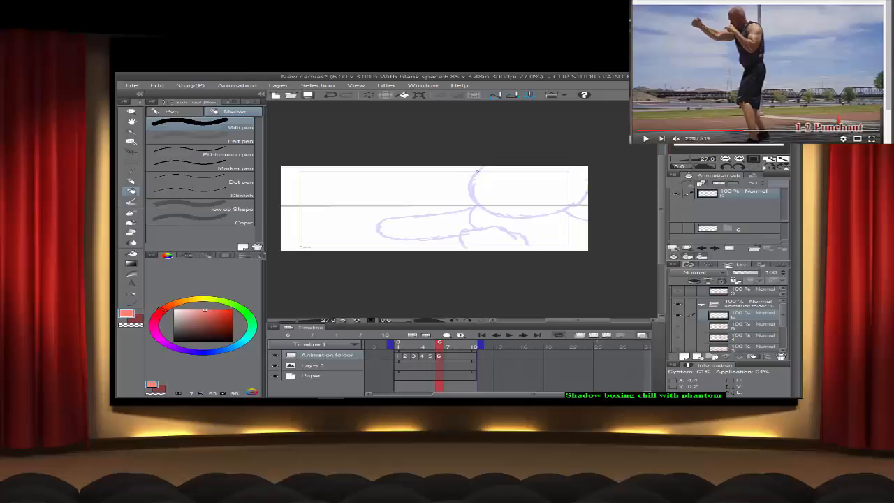
Step: Sketch frame 6 with the head curve, a lowered front arm with a rounded shape near the shoulder, the back line and a rear curve
mouse_move(477, 169)
left_mouse_down()
mouse_move(481, 208)
mouse_move(515, 217)
mouse_move(508, 214)
mouse_move(574, 203)
left_mouse_up()
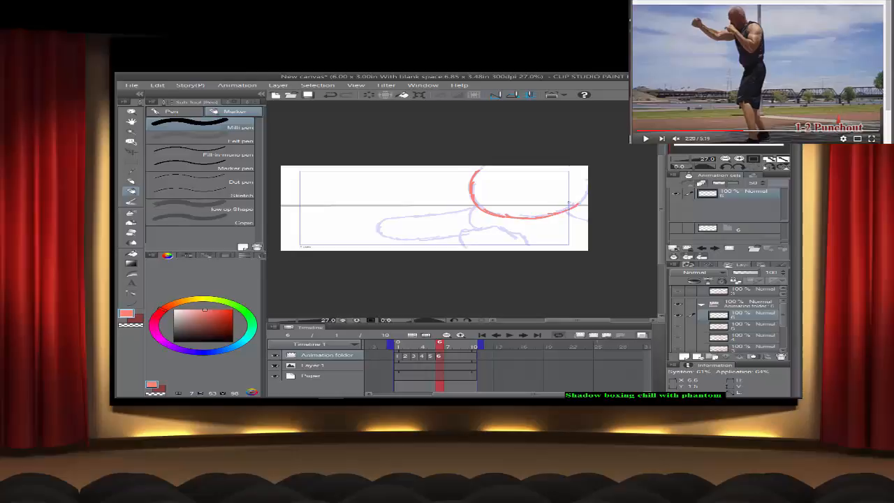
mouse_move(472, 206)
left_mouse_down()
mouse_move(466, 221)
mouse_move(482, 228)
mouse_move(451, 220)
mouse_move(387, 245)
left_mouse_up()
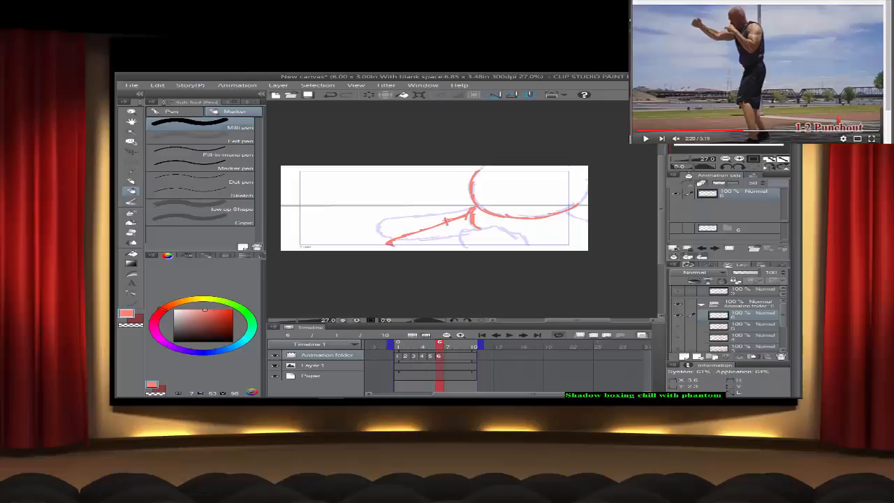
mouse_move(442, 220)
left_mouse_down()
mouse_move(434, 234)
mouse_move(462, 215)
mouse_move(482, 240)
mouse_move(440, 235)
mouse_move(493, 243)
mouse_move(460, 249)
mouse_move(432, 235)
mouse_move(450, 242)
left_mouse_up()
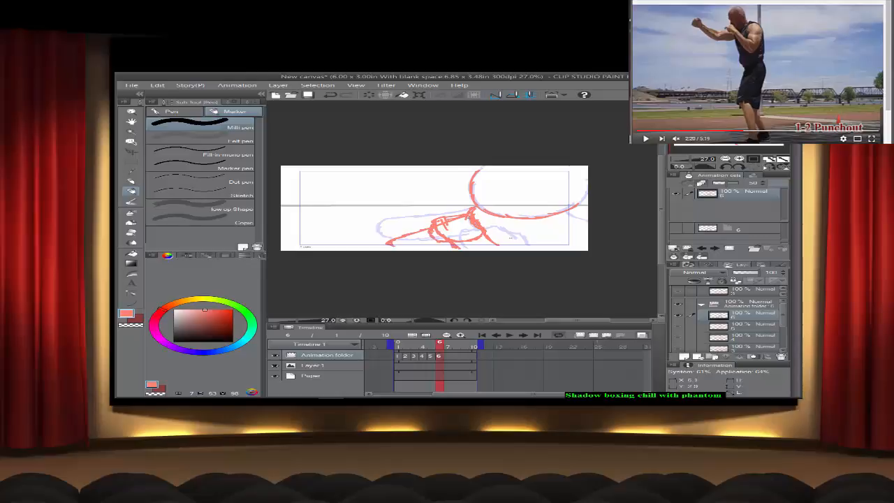
mouse_move(549, 244)
left_mouse_down()
mouse_move(577, 222)
mouse_move(549, 245)
left_mouse_up()
left_click_drag(566, 212, 588, 217)
left_click_drag(507, 208, 516, 227)
Step: Add a new animation cel on frame 7
mouse_move(353, 394)
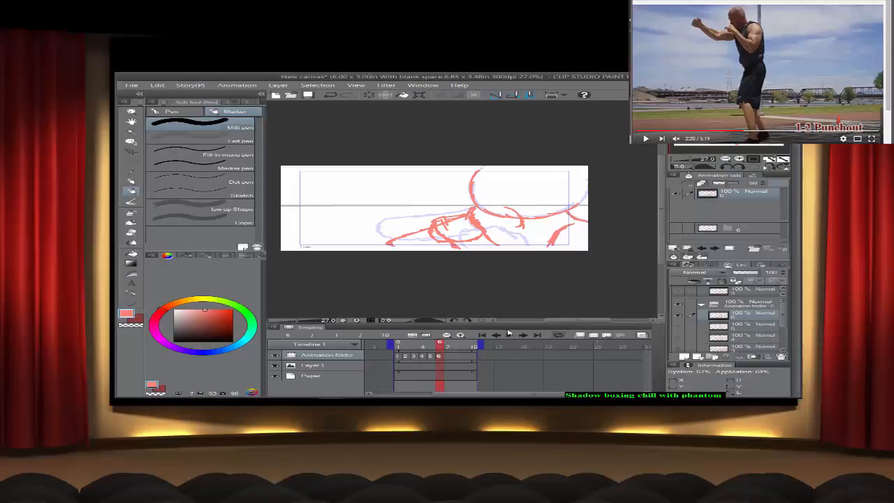
left_click(599, 336)
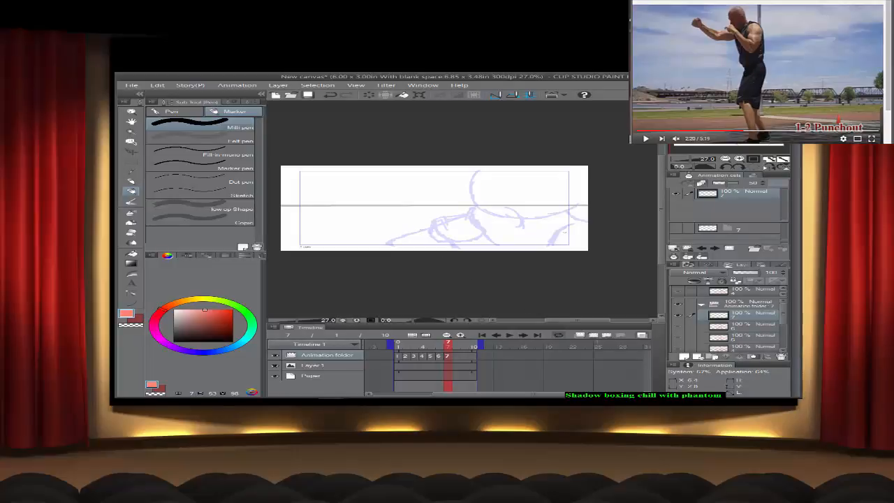
mouse_move(569, 221)
left_mouse_down()
mouse_move(553, 240)
mouse_move(570, 221)
mouse_move(588, 221)
mouse_move(576, 240)
mouse_move(562, 241)
mouse_move(581, 250)
left_mouse_up()
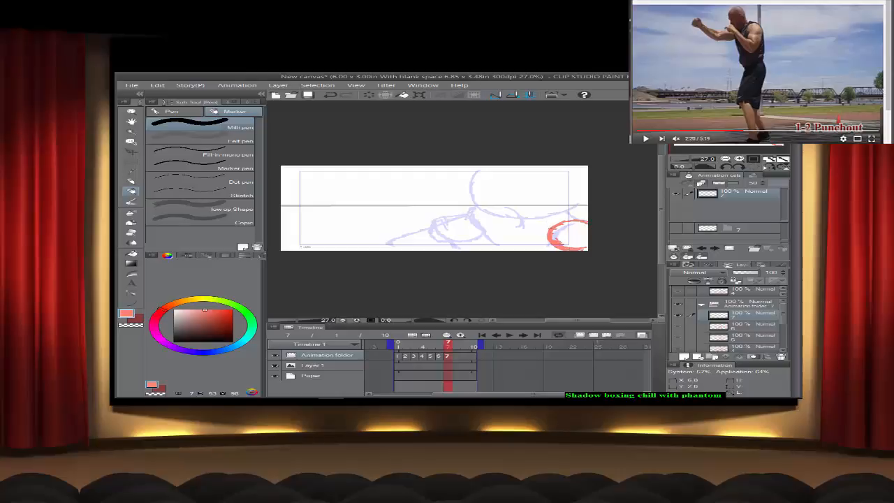
left_click_drag(551, 231, 507, 250)
mouse_move(423, 226)
left_mouse_down()
mouse_move(463, 249)
mouse_move(381, 228)
mouse_move(377, 218)
mouse_move(402, 210)
mouse_move(437, 232)
mouse_move(402, 211)
mouse_move(412, 218)
mouse_move(375, 217)
mouse_move(372, 233)
mouse_move(398, 238)
left_mouse_up()
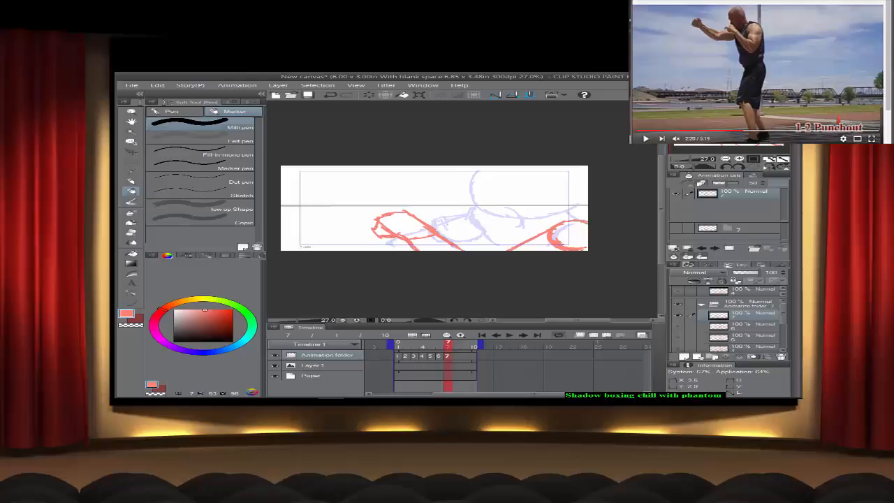
left_click_drag(440, 236, 468, 250)
mouse_move(466, 217)
left_mouse_down()
mouse_move(438, 233)
mouse_move(481, 205)
mouse_move(497, 216)
left_mouse_up()
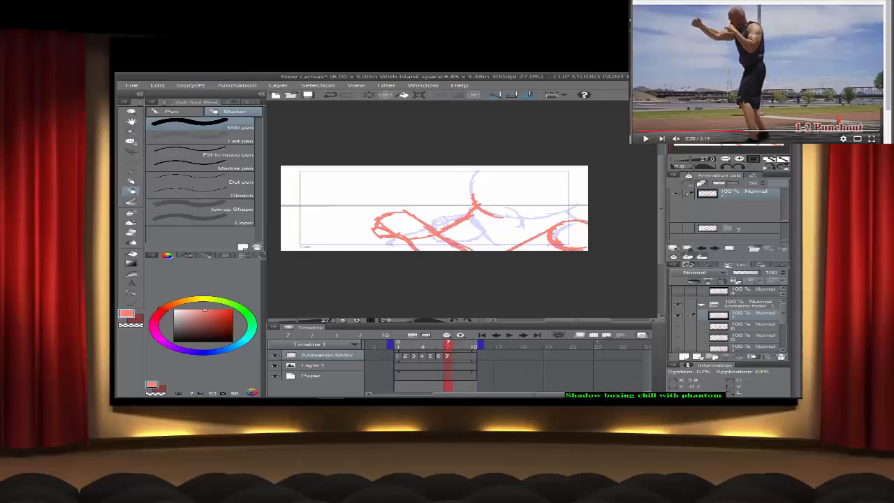
left_click(328, 95)
left_click(329, 97)
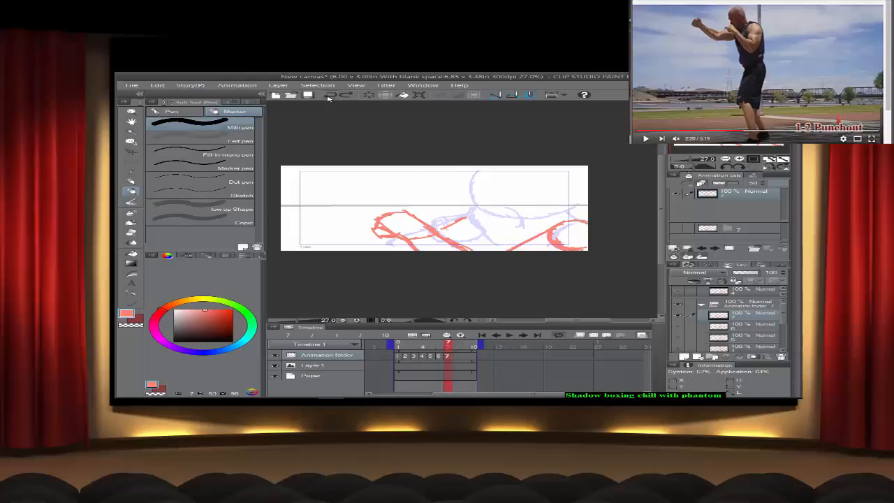
left_click(328, 95)
left_click(329, 96)
left_click(327, 96)
left_click(327, 96)
left_click(327, 97)
left_click(327, 97)
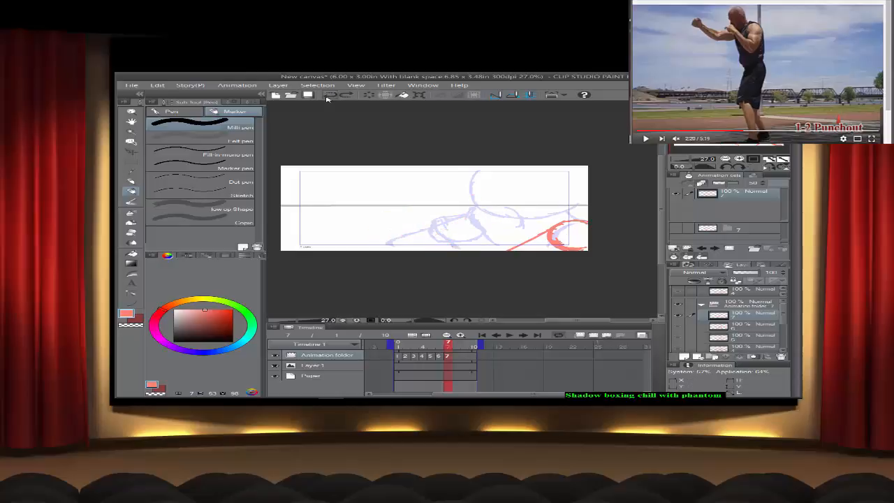
left_click(327, 98)
left_click(327, 97)
left_click(328, 98)
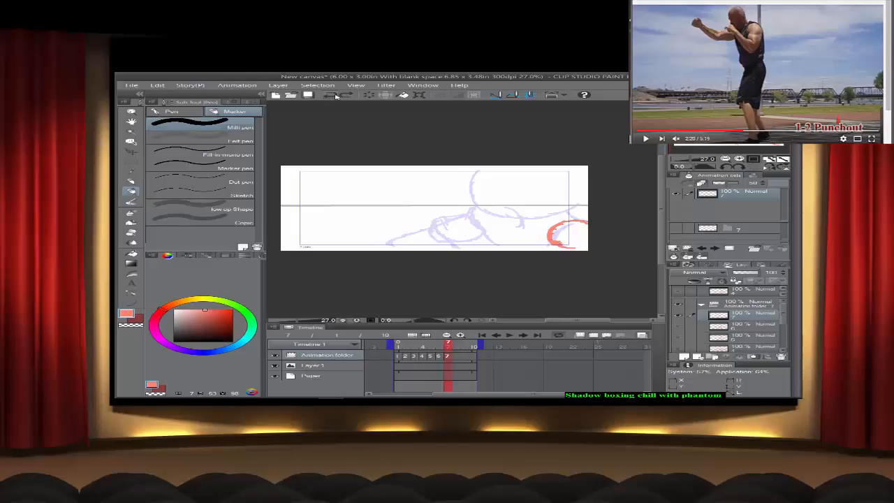
left_click(334, 97)
left_click(334, 97)
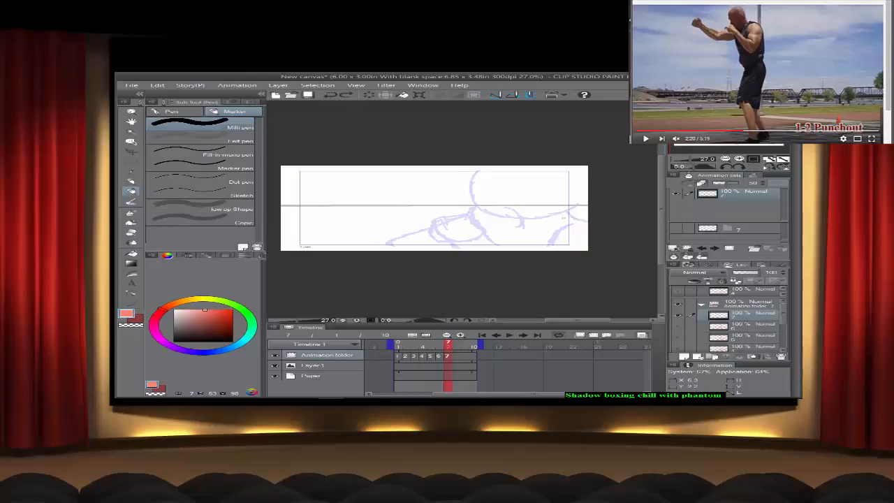
Step: Sketch frame 7's rear shoulder oval with its upper arm lines, plus the front forearm angled upward with a fist
mouse_move(551, 220)
left_mouse_down()
mouse_move(539, 221)
mouse_move(542, 238)
mouse_move(578, 241)
mouse_move(582, 221)
mouse_move(588, 231)
mouse_move(578, 239)
mouse_move(568, 216)
mouse_move(505, 250)
left_mouse_up()
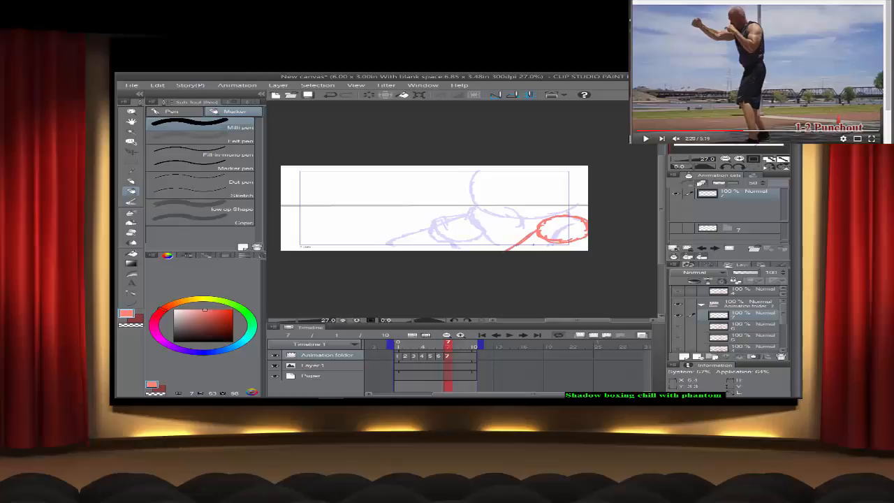
left_click_drag(571, 243, 562, 251)
mouse_move(457, 248)
left_mouse_down()
mouse_move(427, 226)
mouse_move(410, 240)
mouse_move(393, 228)
left_mouse_up()
mouse_move(392, 229)
left_mouse_down()
mouse_move(417, 241)
mouse_move(382, 218)
mouse_move(401, 213)
left_mouse_up()
mouse_move(403, 212)
left_mouse_down()
mouse_move(437, 232)
mouse_move(381, 214)
mouse_move(376, 225)
mouse_move(393, 235)
mouse_move(438, 230)
mouse_move(421, 251)
mouse_move(471, 251)
left_mouse_up()
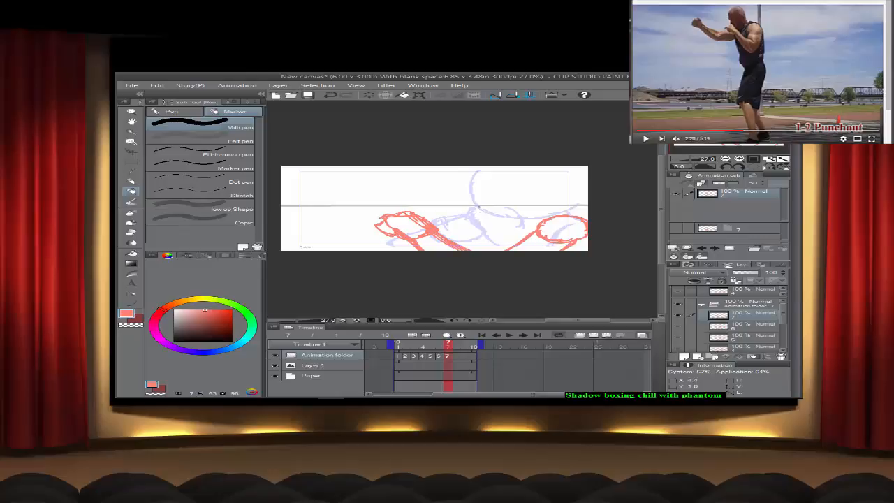
Step: Draw the head oval, upper back line and front shoulder and upper arm on frame 7, erasing the overlap near the elbow
mouse_move(484, 178)
left_mouse_down()
mouse_move(479, 190)
mouse_move(494, 204)
mouse_move(479, 180)
mouse_move(520, 165)
mouse_move(559, 173)
mouse_move(564, 197)
mouse_move(500, 212)
mouse_move(474, 180)
mouse_move(503, 166)
left_mouse_up()
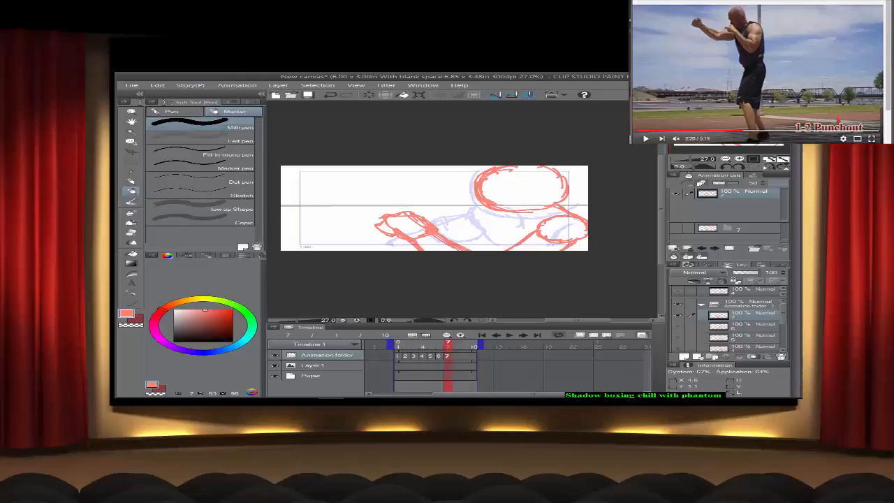
mouse_move(495, 213)
left_mouse_down()
mouse_move(484, 223)
mouse_move(498, 230)
mouse_move(455, 236)
left_mouse_up()
mouse_move(492, 223)
left_mouse_down()
mouse_move(511, 246)
mouse_move(459, 243)
left_mouse_up()
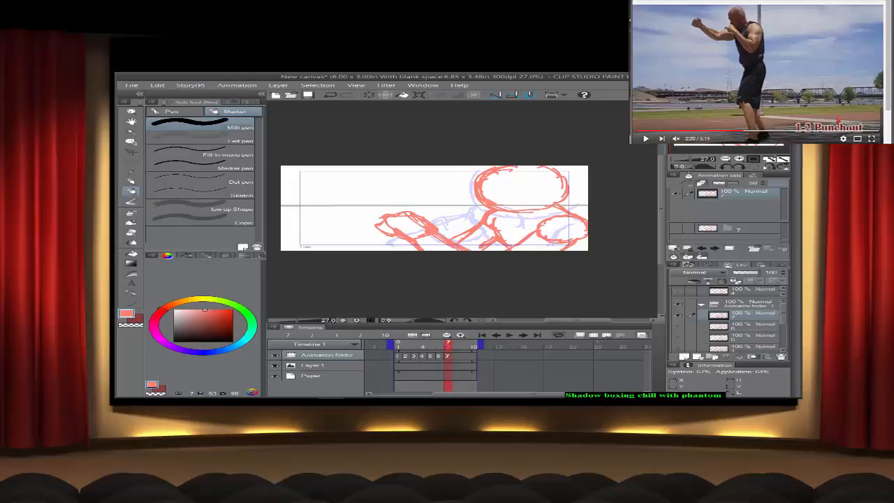
left_click(132, 233)
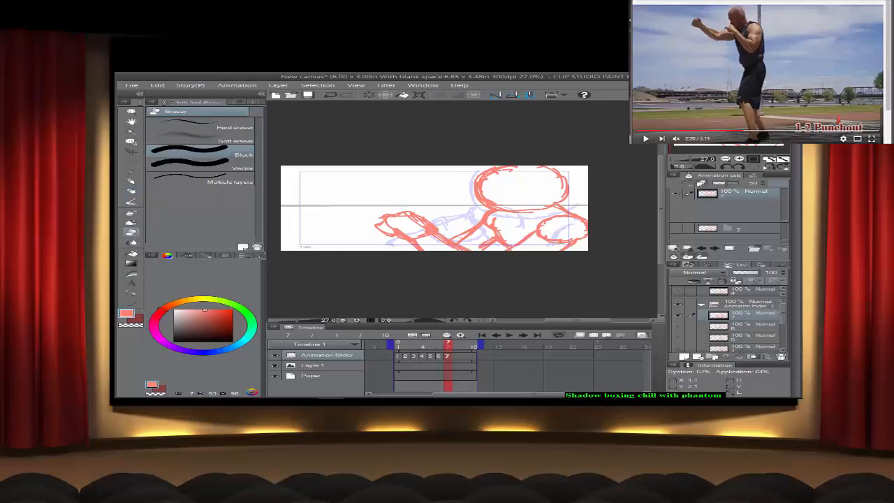
left_click_drag(450, 237, 466, 234)
left_click(131, 192)
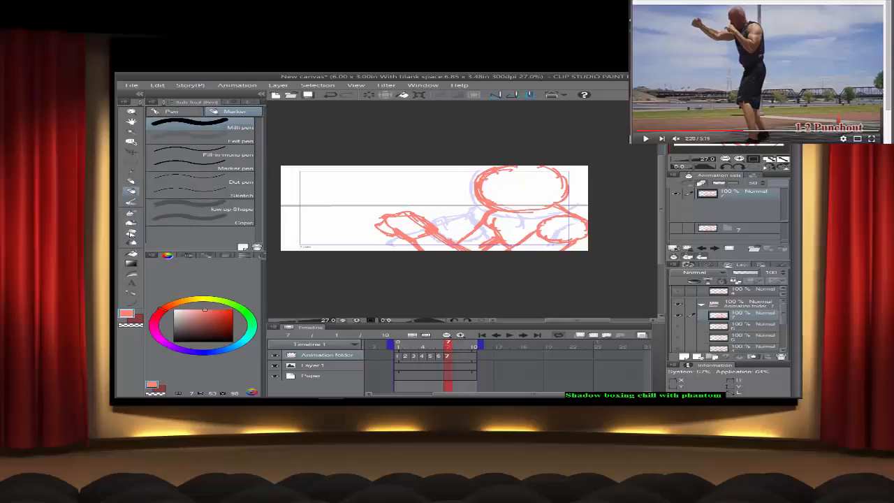
left_click(131, 233)
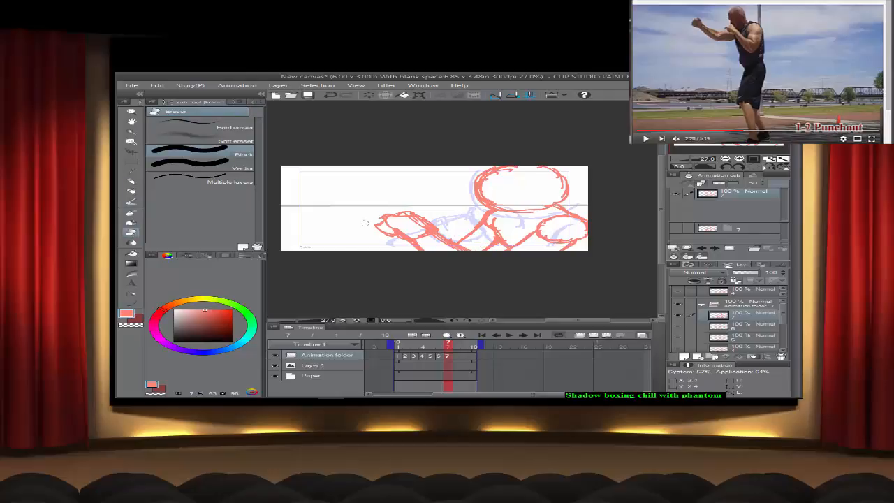
Step: Lasso the front forearm and fist on frame 7, transform them closer to the body, and clear the selection
left_click(132, 167)
left_click(174, 151)
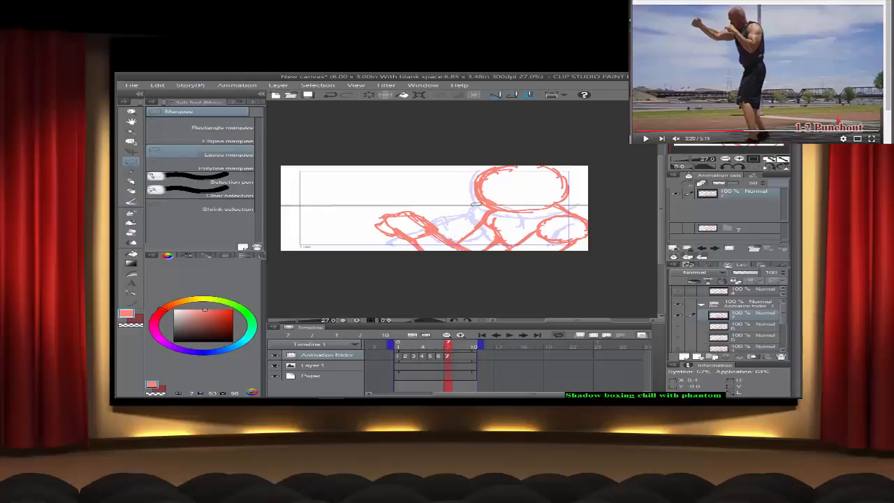
mouse_move(421, 202)
left_mouse_down()
mouse_move(451, 218)
mouse_move(451, 236)
mouse_move(473, 256)
mouse_move(406, 254)
mouse_move(360, 209)
mouse_move(422, 196)
mouse_move(457, 243)
mouse_move(351, 195)
mouse_move(419, 226)
left_mouse_up()
key("ctrl+t")
left_click(135, 163)
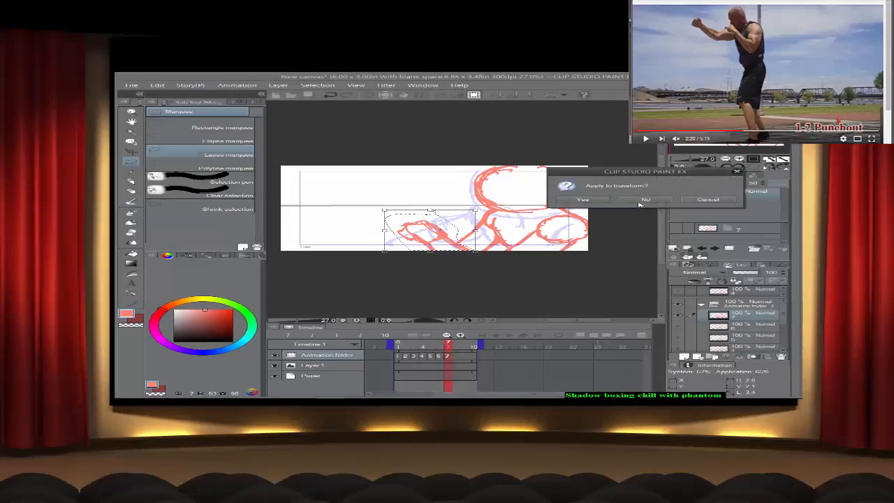
left_click(582, 199)
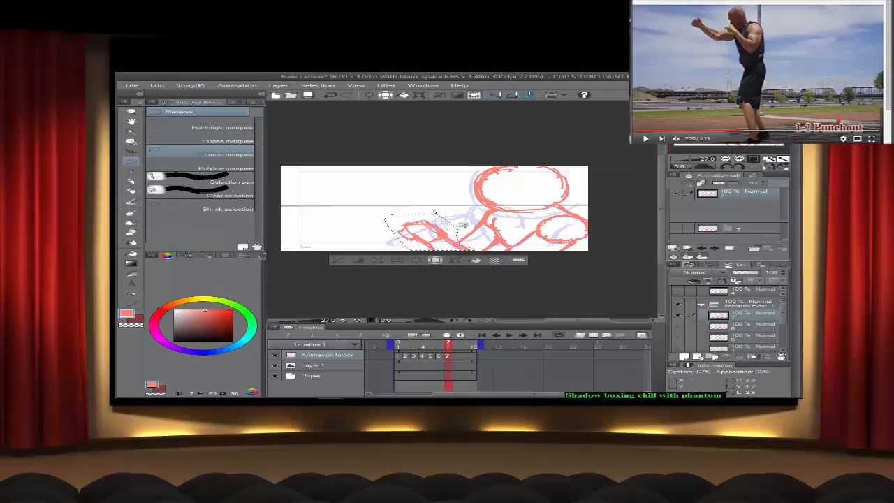
left_click(339, 260)
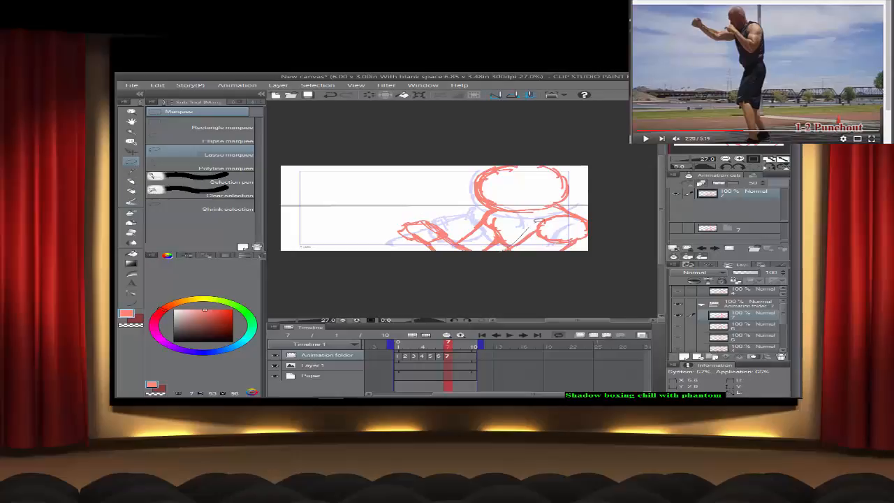
Step: Lasso the rear shoulder oval and its arm line on frame 7 and shift them away from the chest
mouse_move(516, 241)
left_mouse_down()
mouse_move(552, 213)
mouse_move(594, 241)
mouse_move(482, 257)
mouse_move(564, 226)
mouse_move(580, 247)
mouse_move(565, 245)
left_mouse_up()
key("ctrl+t")
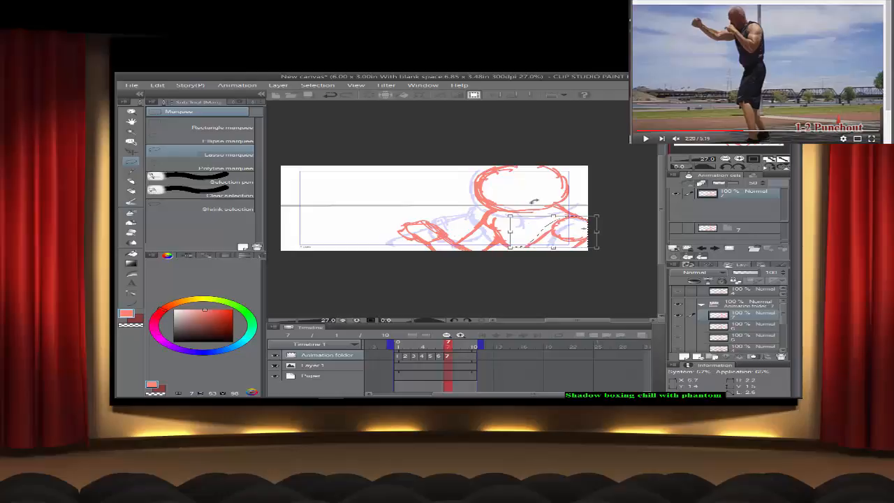
left_click(129, 166)
left_click(582, 199)
Step: Lasso the front forearm on frame 7 again, move it further in toward the upper arm, and deselect it
mouse_move(380, 231)
left_mouse_down()
mouse_move(428, 209)
mouse_move(472, 245)
mouse_move(447, 259)
mouse_move(383, 229)
left_mouse_up()
left_click(451, 260)
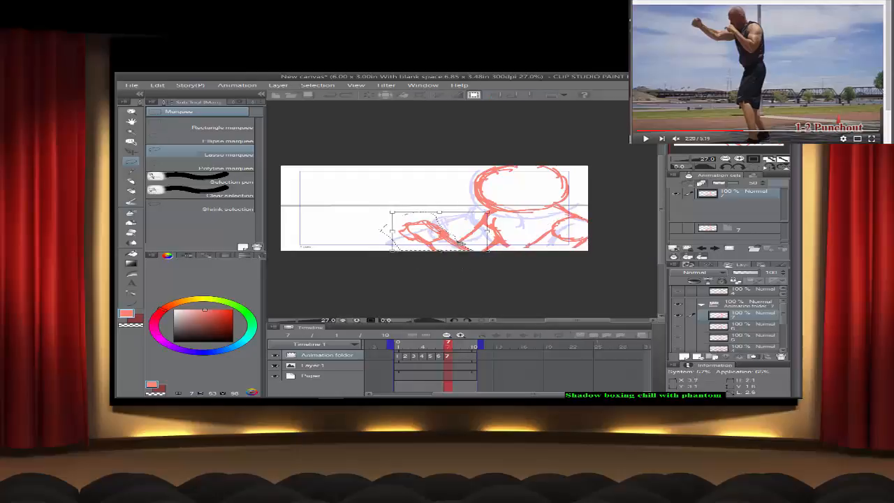
mouse_move(461, 243)
left_mouse_down()
mouse_move(476, 243)
mouse_move(464, 242)
left_mouse_up()
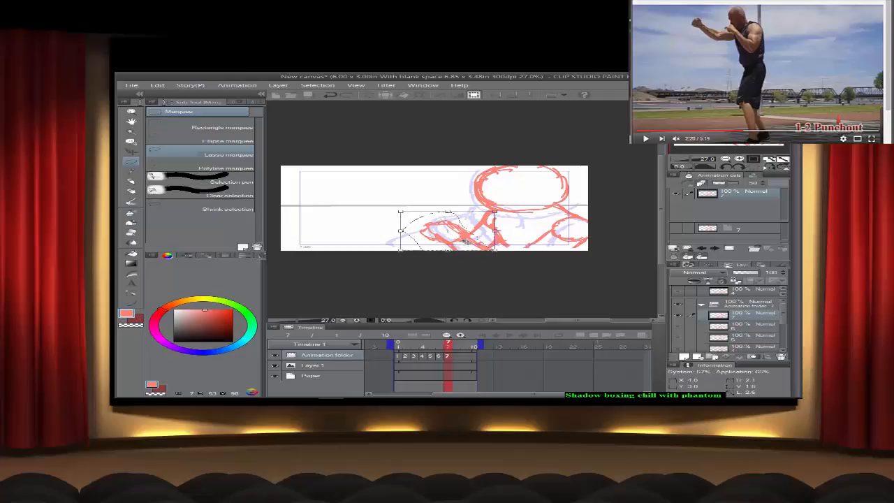
left_click(136, 183)
left_click(582, 199)
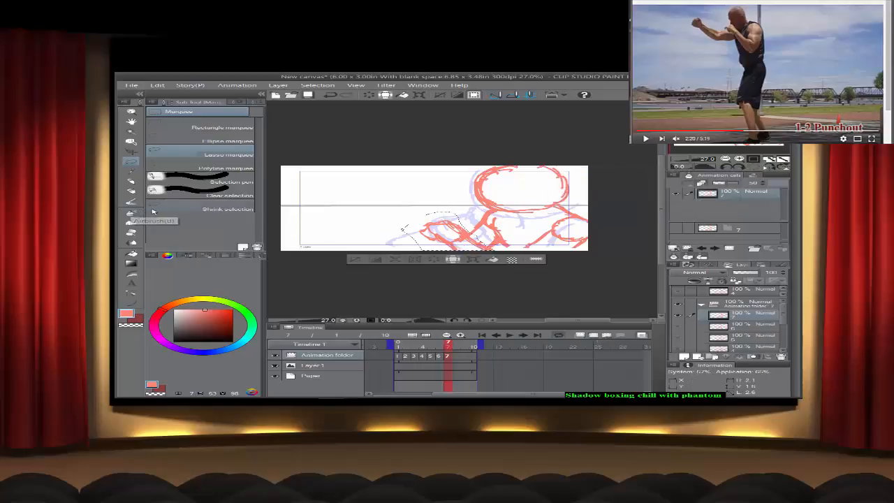
left_click(131, 190)
left_click(376, 259)
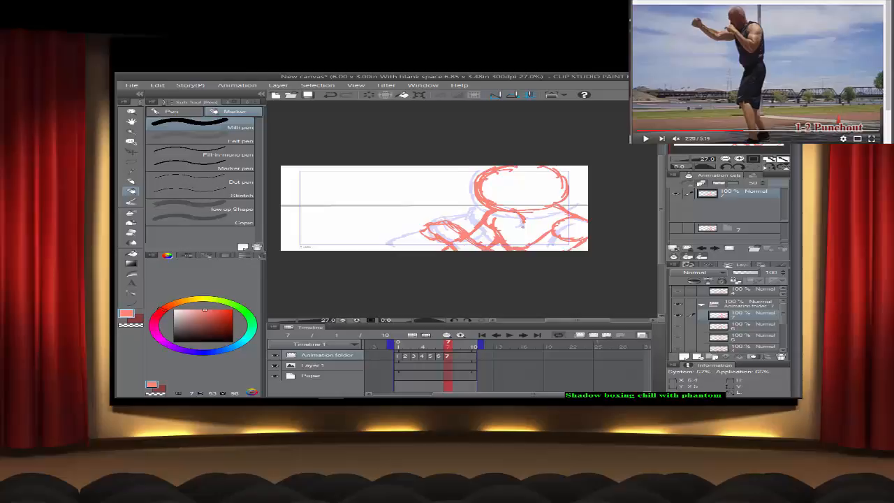
Step: Finish frame 7 with the neck and collar line below the head, and add a new animation cel on frame 8
left_click_drag(523, 224, 558, 221)
left_click(455, 349)
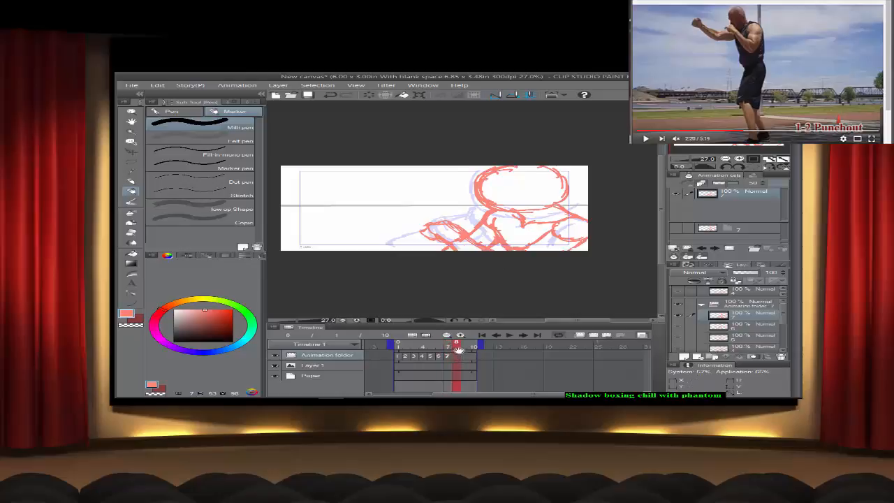
left_click(594, 336)
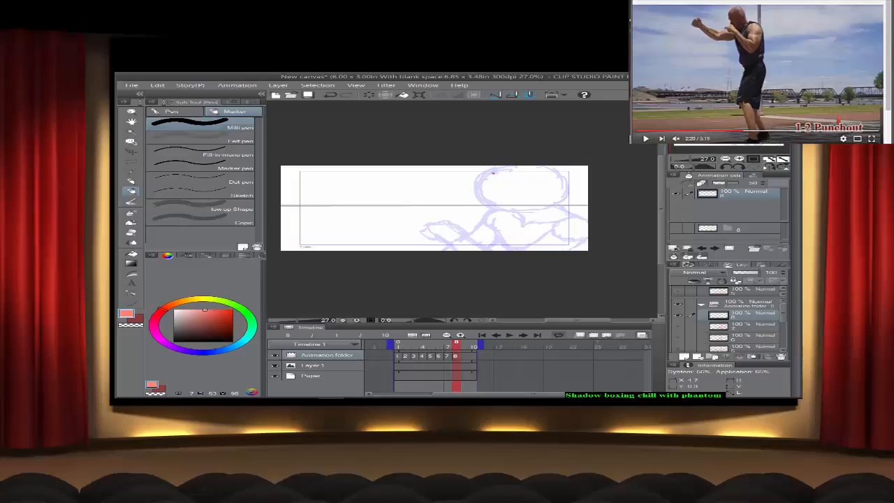
Step: Sketch frame 8's head oval, neck and chest curve, rear shoulder oval and upper arm reaching forward to the elbow
mouse_move(493, 172)
left_mouse_down()
mouse_move(482, 179)
mouse_move(489, 201)
mouse_move(552, 206)
mouse_move(560, 196)
mouse_move(556, 180)
mouse_move(511, 168)
mouse_move(551, 176)
mouse_move(554, 194)
left_mouse_up()
mouse_move(493, 221)
left_mouse_down()
mouse_move(495, 232)
mouse_move(491, 219)
mouse_move(524, 219)
left_mouse_up()
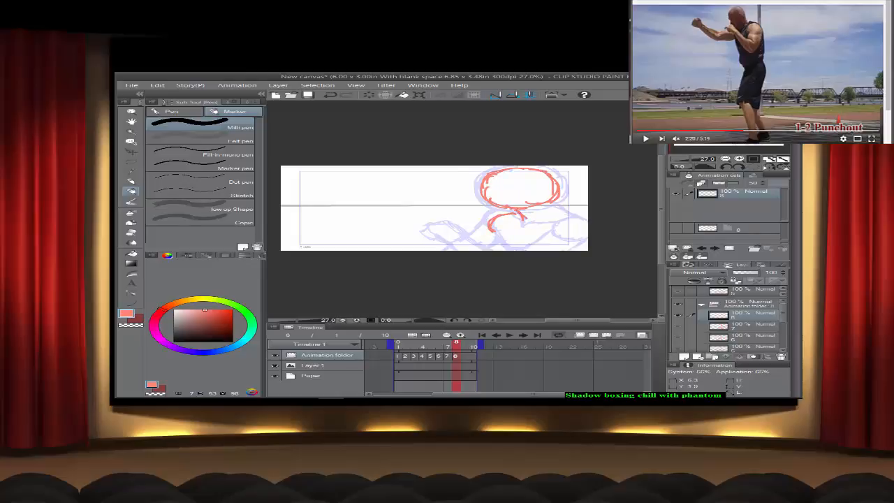
mouse_move(556, 213)
left_mouse_down()
mouse_move(542, 219)
mouse_move(545, 227)
mouse_move(564, 233)
mouse_move(583, 217)
mouse_move(587, 228)
mouse_move(563, 236)
mouse_move(521, 222)
mouse_move(481, 236)
mouse_move(565, 232)
left_mouse_up()
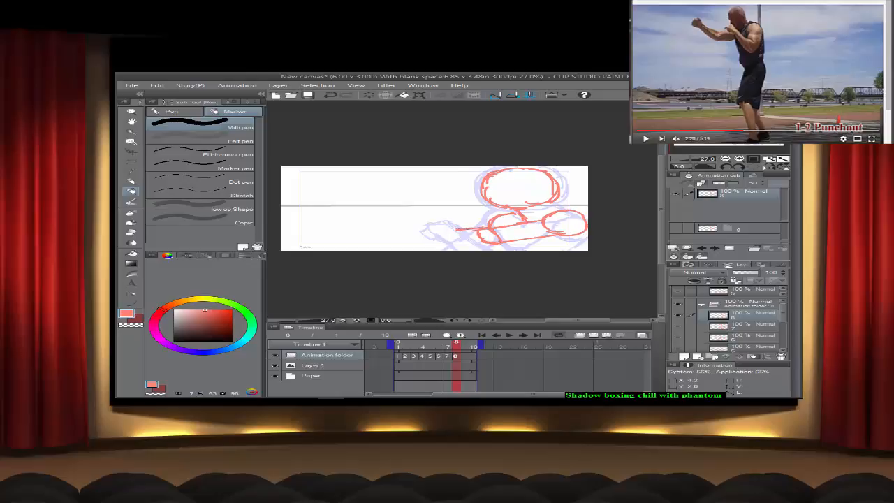
left_click_drag(456, 229, 437, 232)
left_click(331, 96)
left_click(331, 95)
left_click(332, 96)
left_click(332, 96)
Step: Draw frame 8's forearm rising forward from the elbow joint and end it with a boxy fist
mouse_move(449, 235)
left_mouse_down()
mouse_move(466, 244)
mouse_move(413, 214)
mouse_move(429, 211)
left_mouse_up()
left_click_drag(429, 212, 489, 228)
mouse_move(494, 232)
left_mouse_down()
mouse_move(498, 240)
mouse_move(484, 245)
left_mouse_up()
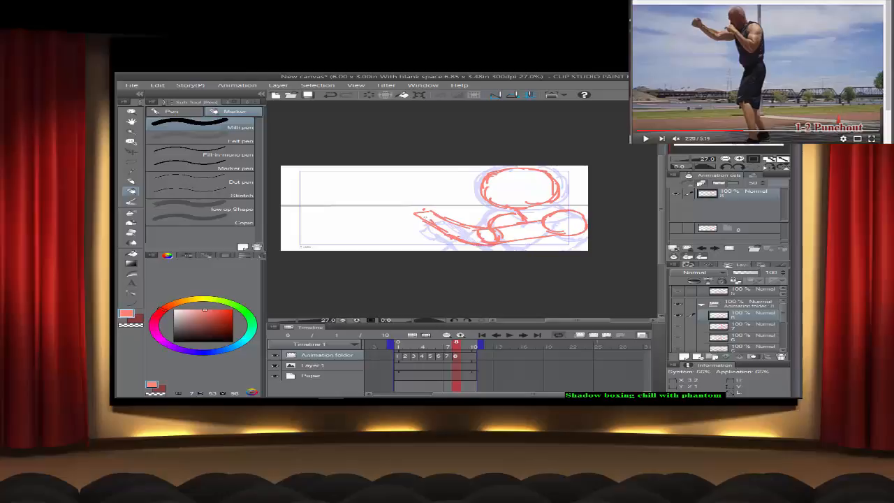
mouse_move(433, 213)
left_mouse_down()
mouse_move(442, 217)
mouse_move(432, 220)
mouse_move(430, 203)
mouse_move(410, 205)
mouse_move(423, 219)
mouse_move(411, 215)
mouse_move(425, 202)
mouse_move(438, 214)
left_mouse_up()
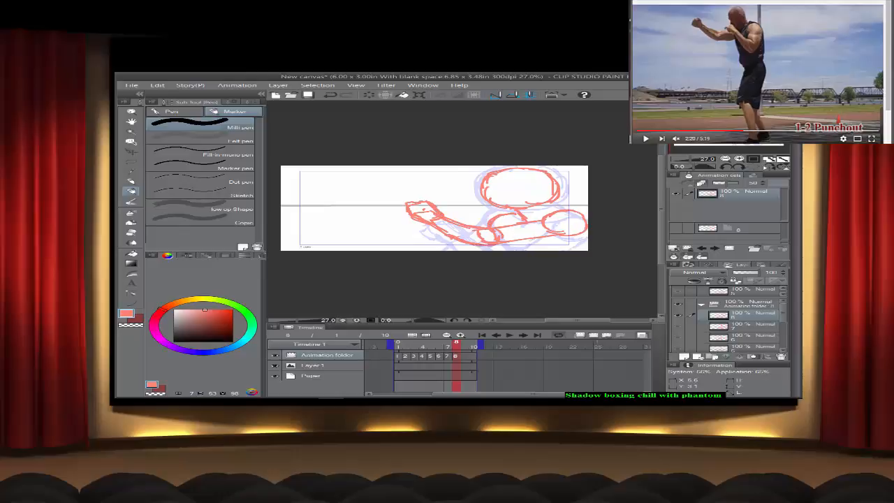
Step: Complete frame 8 with the shoulder, chest and back lines, and add a new animation cel on frame 9
left_click_drag(556, 214, 575, 215)
left_click_drag(500, 243, 504, 251)
left_click_drag(582, 233, 583, 249)
left_click(595, 336)
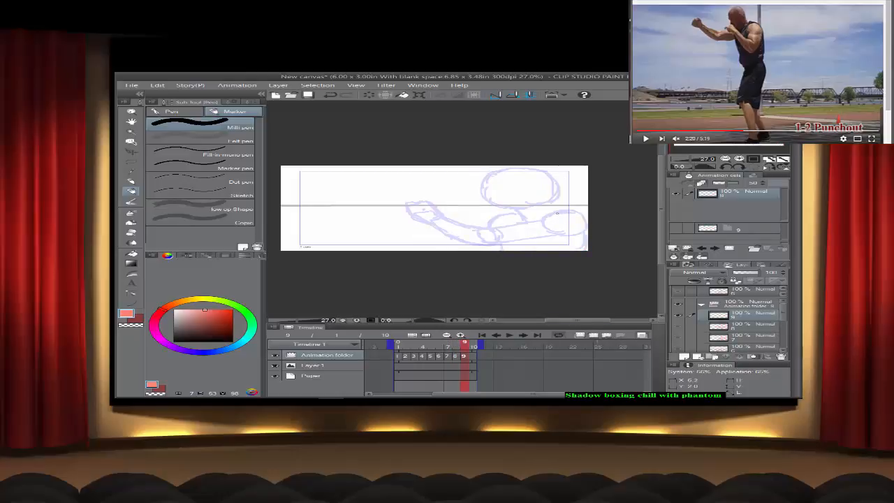
Step: Sketch frame 9's rear shoulder oval, upper arm, elbow joint, nearly straight forearm and rounded fist extended forward
mouse_move(556, 212)
left_mouse_down()
mouse_move(572, 233)
mouse_move(579, 222)
mouse_move(562, 210)
mouse_move(546, 228)
mouse_move(582, 223)
left_mouse_up()
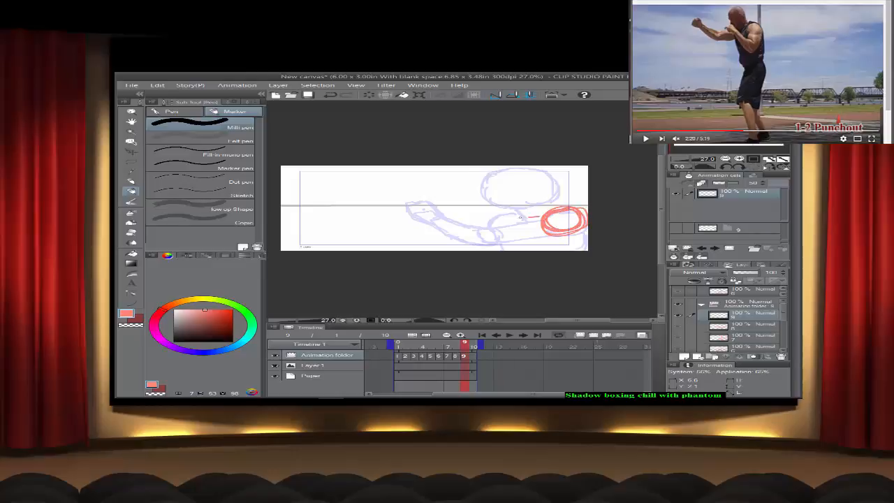
mouse_move(520, 217)
left_mouse_down()
mouse_move(488, 227)
mouse_move(496, 234)
mouse_move(545, 234)
left_mouse_up()
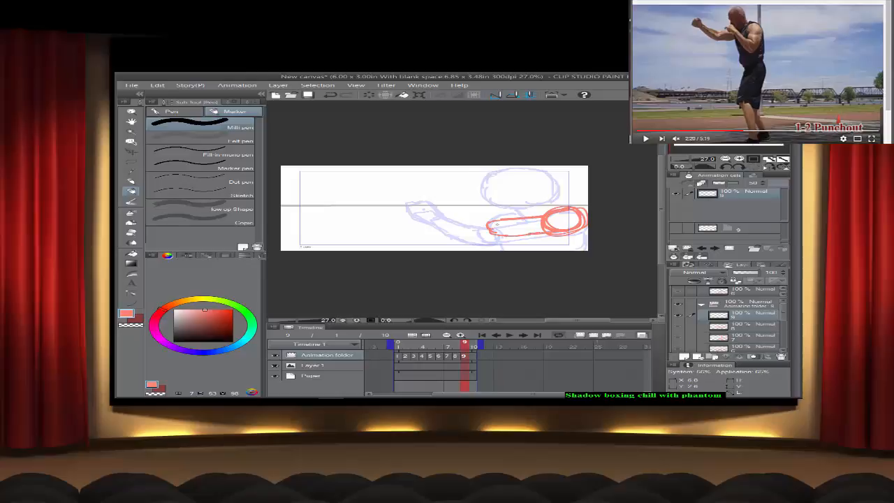
mouse_move(482, 223)
left_mouse_down()
mouse_move(492, 236)
mouse_move(502, 222)
mouse_move(434, 218)
mouse_move(411, 228)
mouse_move(480, 235)
left_mouse_up()
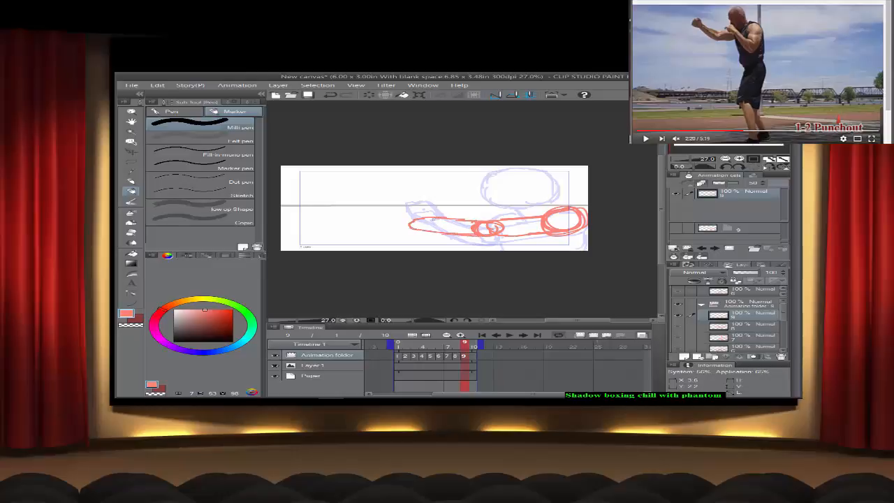
left_click_drag(411, 224, 455, 221)
mouse_move(450, 222)
left_mouse_down()
mouse_move(428, 223)
mouse_move(528, 217)
mouse_move(525, 234)
left_mouse_up()
mouse_move(424, 219)
left_mouse_down()
mouse_move(379, 224)
mouse_move(408, 233)
mouse_move(419, 230)
mouse_move(384, 231)
mouse_move(398, 217)
mouse_move(486, 220)
left_mouse_up()
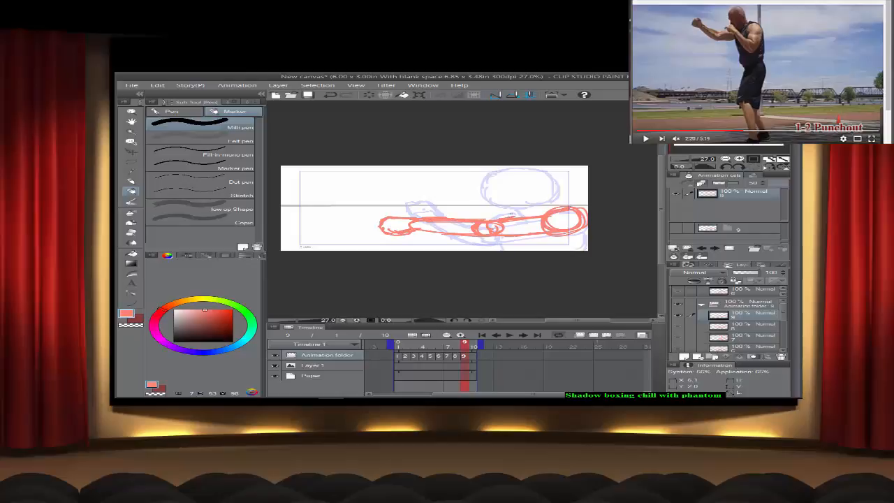
Step: Complete frame 9 with the head oval, neck and chest lines, and add a new animation cel on frame 10
mouse_move(479, 184)
left_mouse_down()
mouse_move(488, 202)
mouse_move(505, 208)
mouse_move(498, 177)
mouse_move(535, 176)
mouse_move(549, 200)
left_mouse_up()
mouse_move(483, 198)
left_mouse_down()
mouse_move(515, 210)
mouse_move(549, 196)
mouse_move(535, 217)
mouse_move(507, 218)
mouse_move(521, 246)
left_mouse_up()
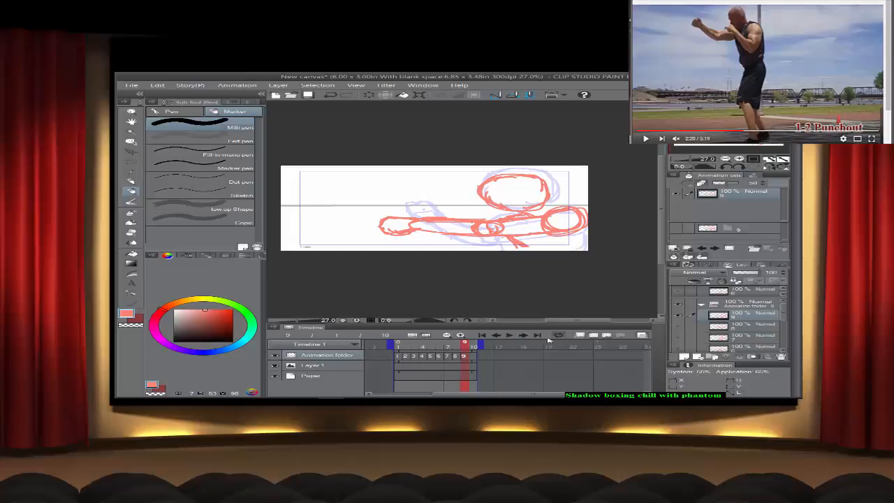
left_click(594, 336)
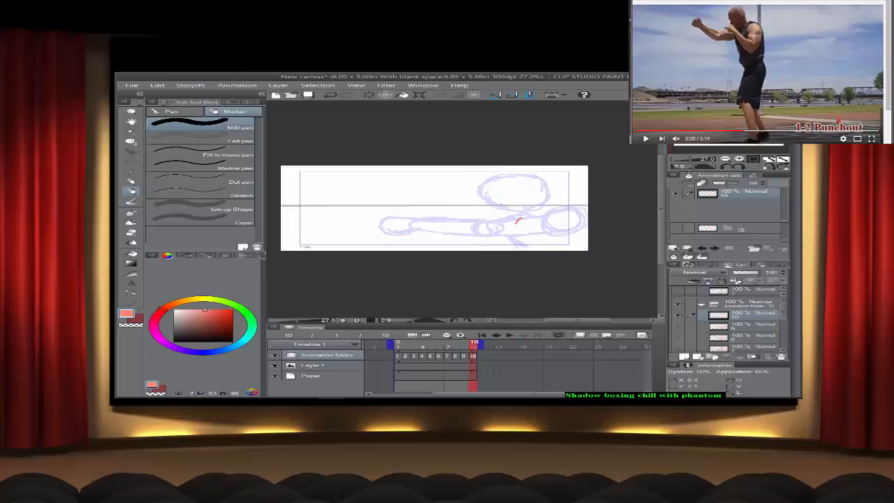
Step: Sketch frame 10's shoulder oval, head oval, upper arm and chest line, plus the curved back line behind the shoulder
mouse_move(516, 223)
left_mouse_down()
mouse_move(542, 234)
mouse_move(518, 216)
mouse_move(518, 234)
mouse_move(539, 229)
left_mouse_up()
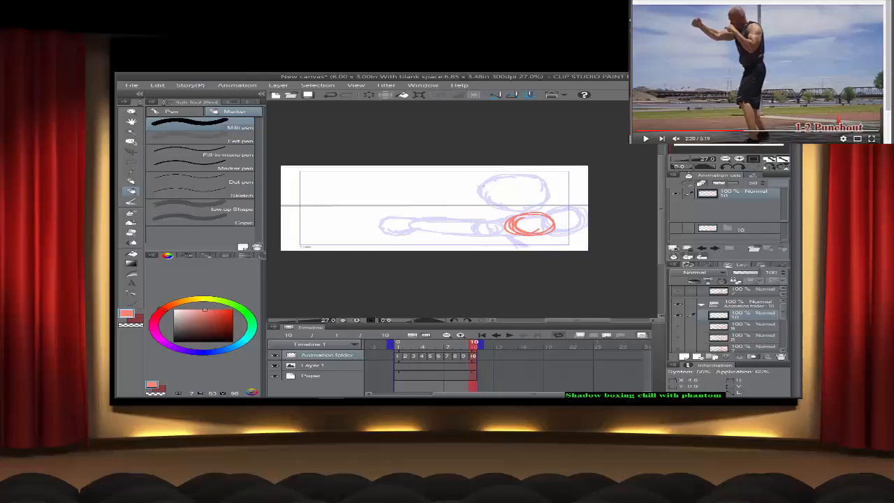
mouse_move(489, 184)
left_mouse_down()
mouse_move(469, 199)
mouse_move(503, 209)
mouse_move(515, 177)
mouse_move(539, 202)
mouse_move(523, 179)
mouse_move(472, 183)
left_mouse_up()
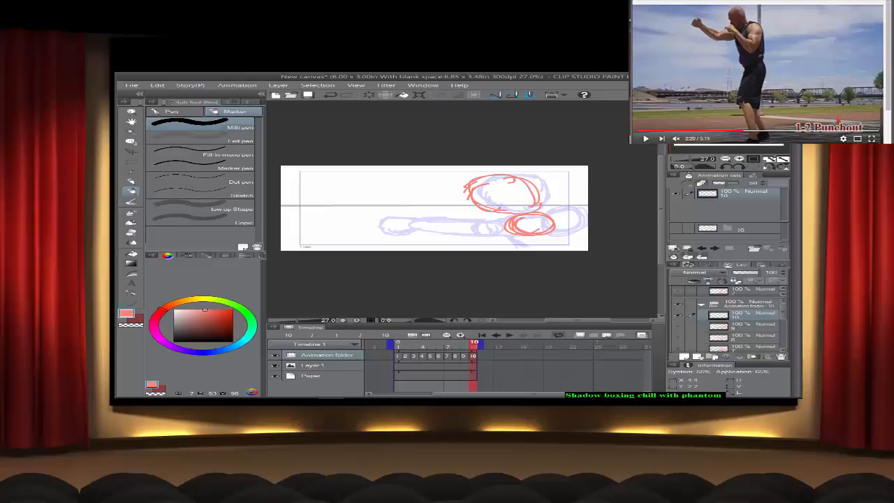
mouse_move(508, 218)
left_mouse_down()
mouse_move(444, 218)
mouse_move(451, 233)
mouse_move(524, 234)
mouse_move(534, 249)
mouse_move(509, 247)
mouse_move(530, 248)
left_mouse_up()
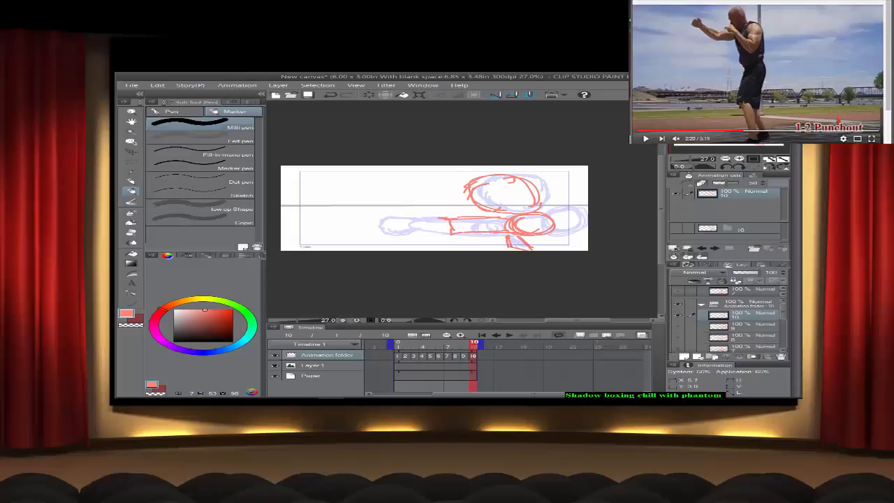
mouse_move(555, 217)
left_mouse_down()
mouse_move(576, 241)
mouse_move(579, 231)
mouse_move(540, 241)
mouse_move(579, 228)
left_mouse_up()
left_click_drag(559, 212, 578, 215)
Step: Extend frame 10's forearm straight forward into an angular fist, and reinforce the front of the face and jaw
mouse_move(444, 217)
left_mouse_down()
mouse_move(370, 219)
mouse_move(450, 231)
mouse_move(379, 218)
left_mouse_up()
mouse_move(399, 219)
left_mouse_down()
mouse_move(441, 219)
mouse_move(395, 229)
mouse_move(359, 218)
mouse_move(375, 211)
left_mouse_up()
mouse_move(368, 211)
left_mouse_down()
mouse_move(401, 216)
mouse_move(396, 228)
mouse_move(397, 216)
left_mouse_up()
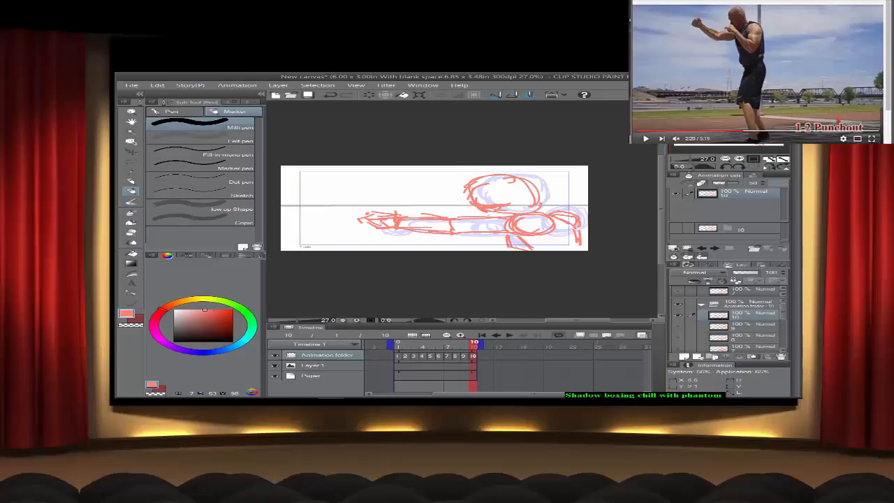
mouse_move(480, 210)
left_mouse_down()
mouse_move(468, 195)
mouse_move(502, 176)
mouse_move(543, 199)
mouse_move(533, 208)
mouse_move(491, 179)
left_mouse_up()
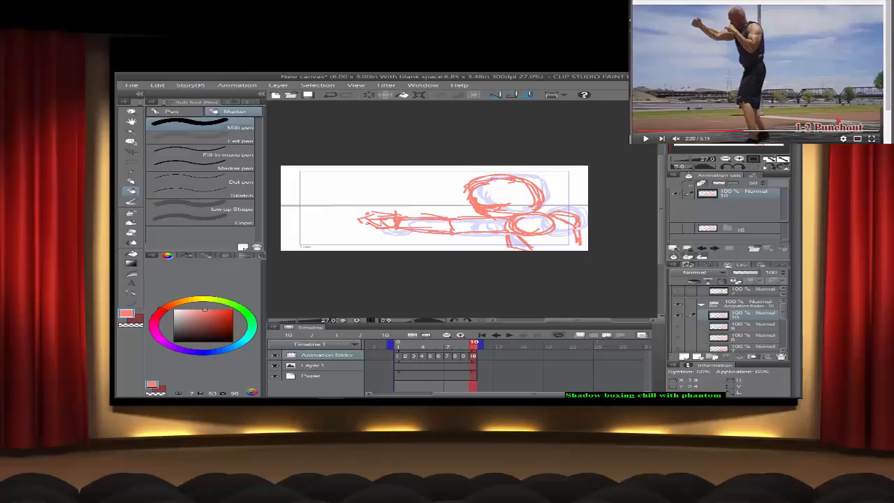
left_click_drag(366, 223, 393, 228)
Step: Play back the ten-frame animation, stop it, and check the poses on frames 1 and 2
left_click(509, 335)
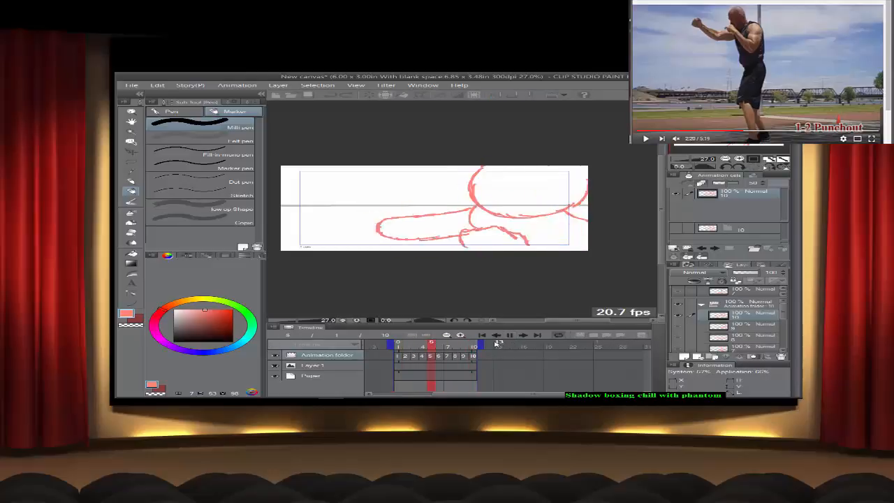
left_click(508, 335)
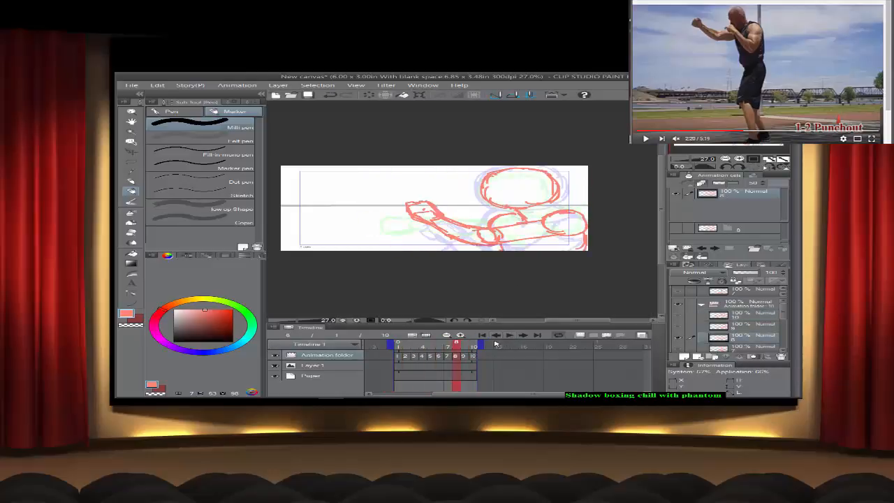
left_click(397, 346)
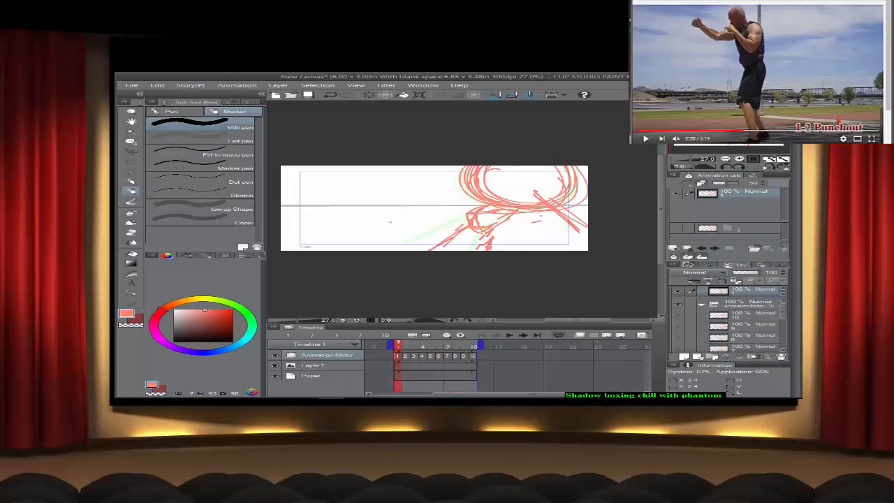
left_click(405, 347)
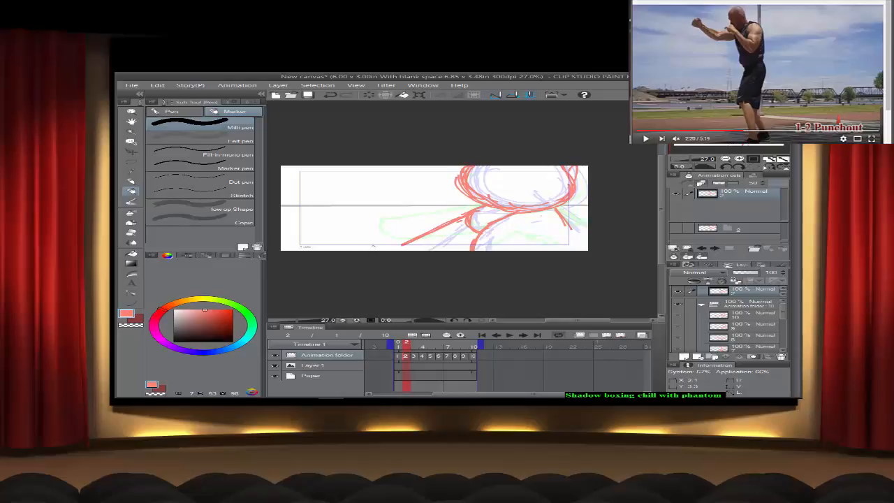
Step: On frame 1, draw the missing front fist with its finger and wrist lines near the lower canvas edge
left_click(397, 346)
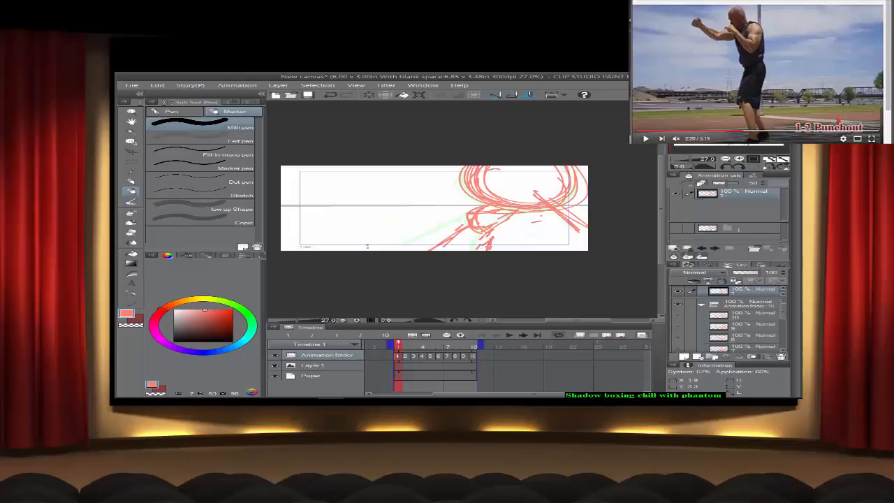
mouse_move(366, 242)
left_mouse_down()
mouse_move(367, 250)
mouse_move(396, 250)
mouse_move(368, 244)
left_mouse_up()
mouse_move(366, 235)
left_mouse_down()
mouse_move(362, 243)
mouse_move(366, 224)
left_mouse_up()
left_click_drag(377, 220, 397, 234)
left_click_drag(403, 227, 408, 241)
left_click_drag(367, 225, 397, 234)
mouse_move(397, 234)
left_mouse_down()
mouse_move(379, 214)
mouse_move(419, 225)
left_mouse_up()
mouse_move(419, 225)
left_mouse_down()
mouse_move(406, 233)
mouse_move(414, 238)
mouse_move(364, 244)
mouse_move(357, 253)
left_mouse_up()
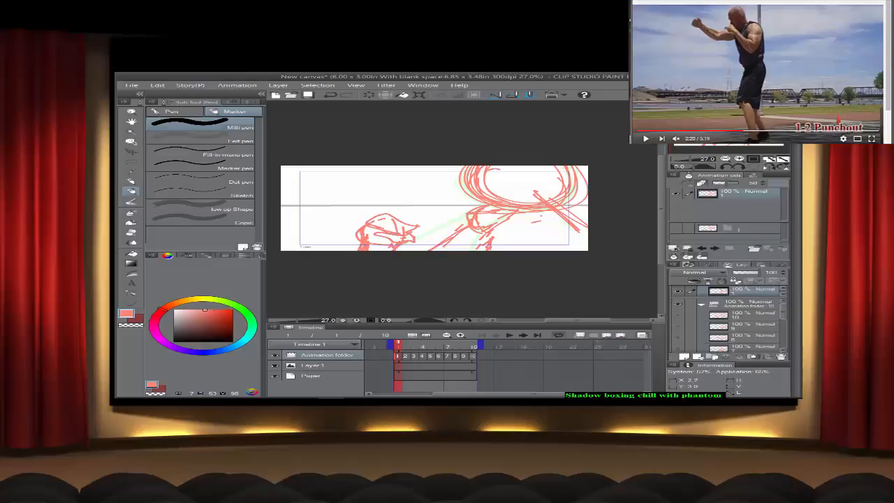
Step: On frame 2, draw the forearm rising from the elbow and end it with a boxy fist near the horizon line
left_click(405, 356)
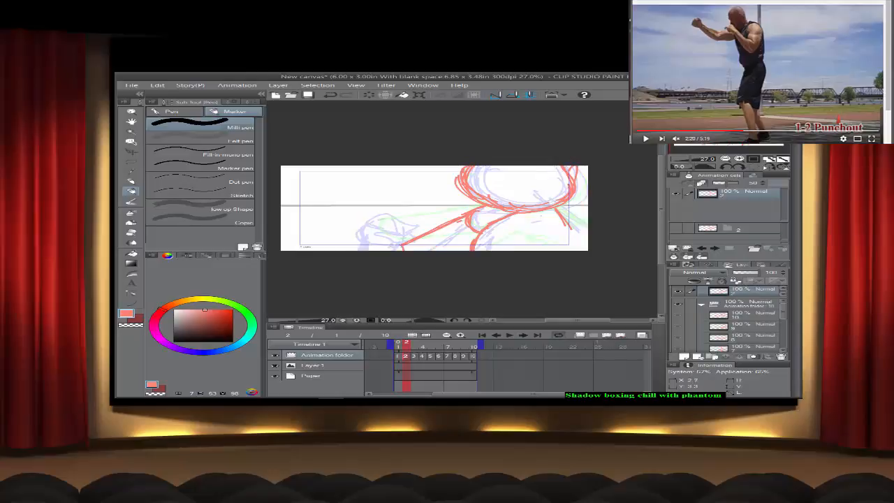
mouse_move(399, 243)
left_mouse_down()
mouse_move(358, 206)
mouse_move(330, 211)
mouse_move(339, 231)
mouse_move(332, 206)
mouse_move(370, 212)
left_mouse_up()
mouse_move(331, 220)
left_mouse_down()
mouse_move(324, 210)
mouse_move(344, 197)
left_mouse_up()
left_click_drag(350, 195, 368, 216)
mouse_move(368, 190)
left_mouse_down()
mouse_move(368, 215)
mouse_move(338, 195)
mouse_move(316, 200)
left_mouse_up()
left_click_drag(326, 202, 340, 212)
left_click_drag(341, 211, 360, 210)
mouse_move(371, 196)
left_mouse_down()
mouse_move(371, 220)
mouse_move(336, 225)
left_mouse_up()
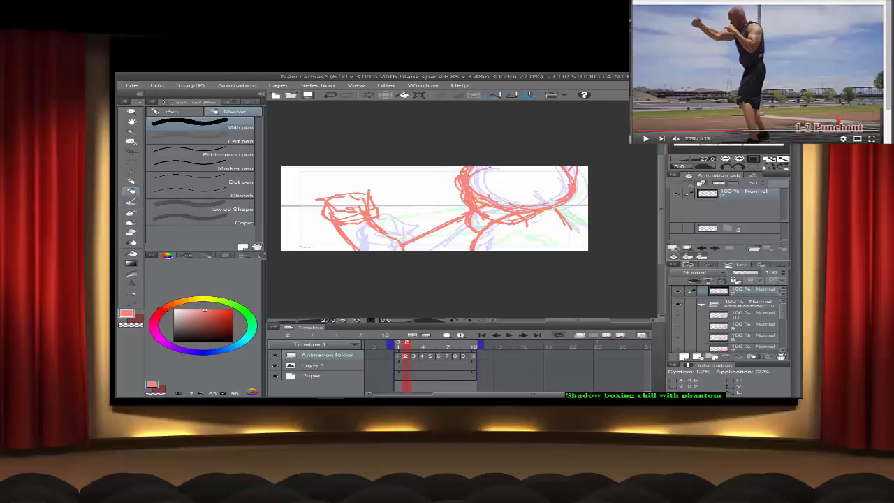
Step: On frame 3, add the elbow joint oval, a curved forearm and a large rounded fist to the front arm
left_click(415, 356)
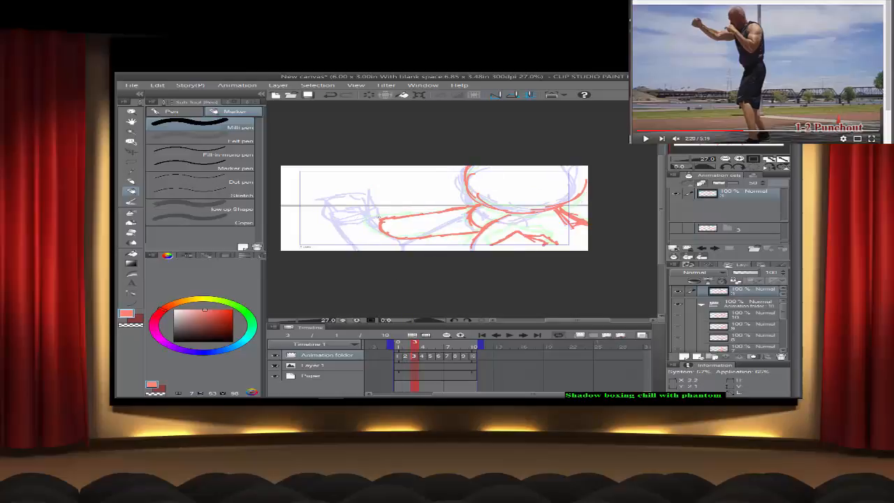
mouse_move(384, 219)
left_mouse_down()
mouse_move(401, 229)
mouse_move(370, 241)
mouse_move(345, 217)
mouse_move(323, 217)
mouse_move(335, 189)
mouse_move(368, 212)
mouse_move(342, 217)
left_mouse_up()
mouse_move(334, 218)
left_mouse_down()
mouse_move(303, 197)
mouse_move(375, 206)
left_mouse_up()
mouse_move(375, 206)
left_mouse_down()
mouse_move(358, 203)
mouse_move(371, 203)
left_mouse_up()
mouse_move(332, 189)
left_mouse_down()
mouse_move(314, 206)
mouse_move(323, 216)
mouse_move(383, 217)
mouse_move(404, 237)
left_mouse_up()
mouse_move(399, 241)
left_mouse_down()
mouse_move(367, 239)
mouse_move(399, 241)
left_mouse_up()
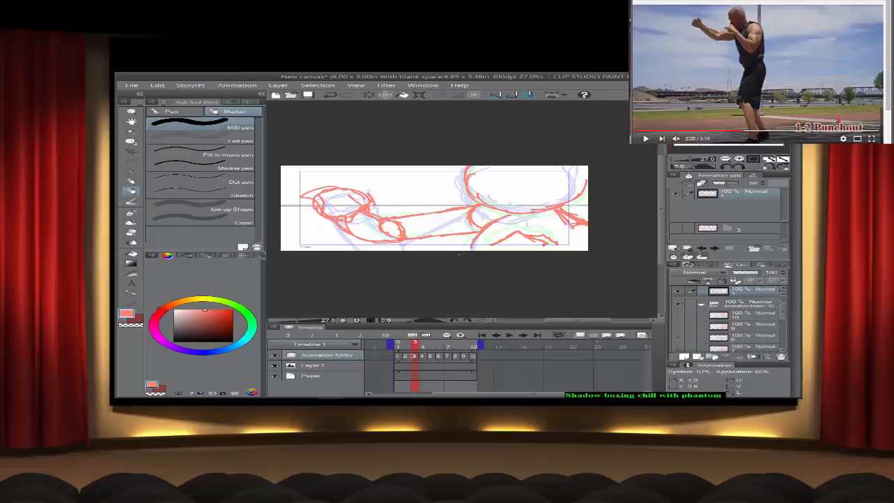
left_click_drag(370, 203, 375, 211)
Step: On frame 4, draw the elbow joint and extend the forearm straight forward toward the canvas edge
left_click(423, 357)
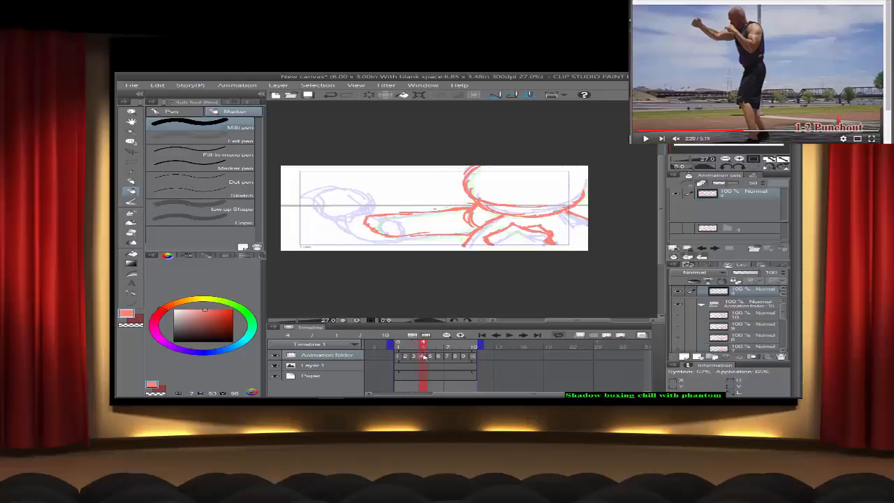
left_click_drag(377, 215, 392, 236)
left_click_drag(388, 240, 308, 232)
left_click_drag(326, 234, 300, 223)
left_click_drag(309, 217, 365, 219)
left_click_drag(328, 214, 368, 217)
left_click_drag(359, 216, 393, 231)
mouse_move(378, 242)
left_mouse_down()
mouse_move(288, 230)
mouse_move(284, 222)
left_mouse_up()
left_click_drag(292, 215, 328, 215)
left_click_drag(339, 216, 355, 219)
left_click_drag(306, 236, 424, 236)
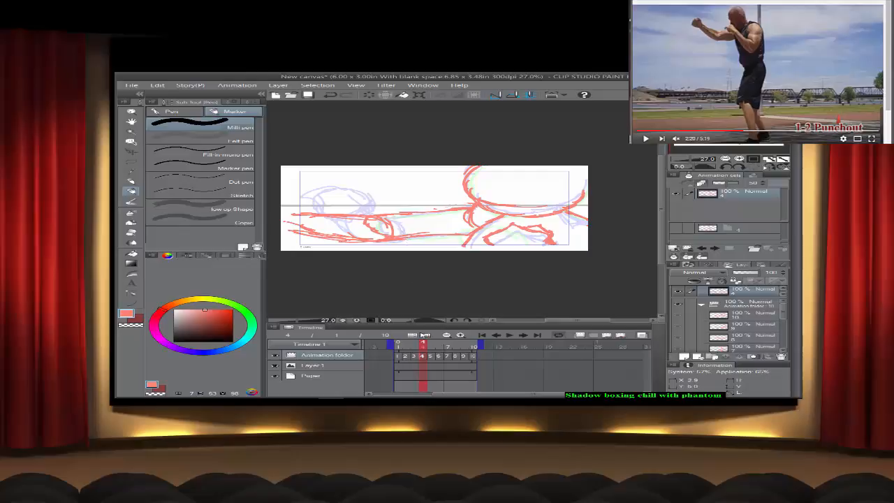
Step: Draw frame 5's straight forearm beyond the elbow, and extend frame 6's forearm toward the lower canvas edge
left_click(430, 357)
mouse_move(375, 220)
left_mouse_down()
mouse_move(284, 219)
mouse_move(386, 221)
left_mouse_up()
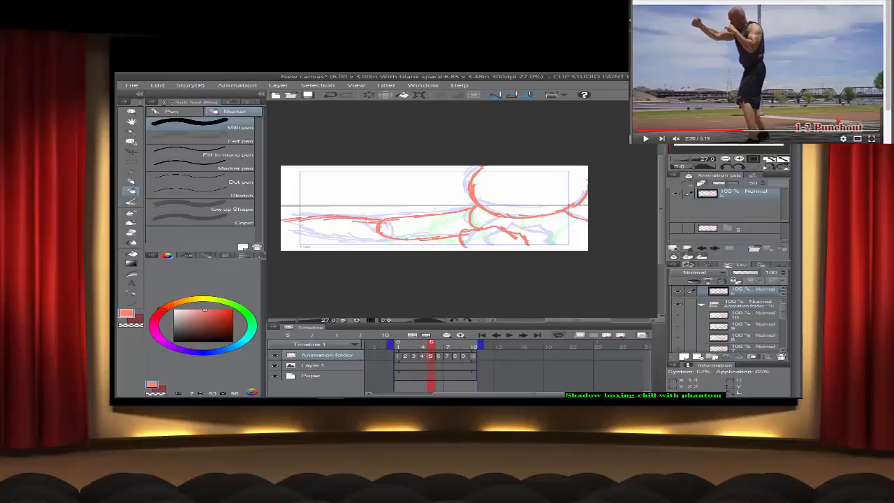
mouse_move(297, 221)
left_mouse_down()
mouse_move(289, 227)
mouse_move(307, 239)
mouse_move(385, 237)
mouse_move(355, 240)
mouse_move(315, 239)
mouse_move(357, 218)
mouse_move(408, 215)
left_mouse_up()
left_click_drag(417, 215, 442, 211)
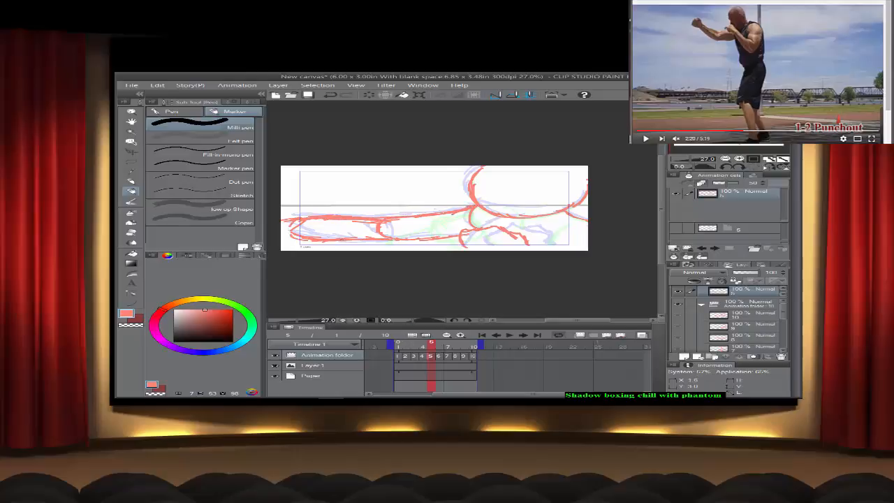
left_click_drag(354, 239, 327, 240)
left_click(439, 357)
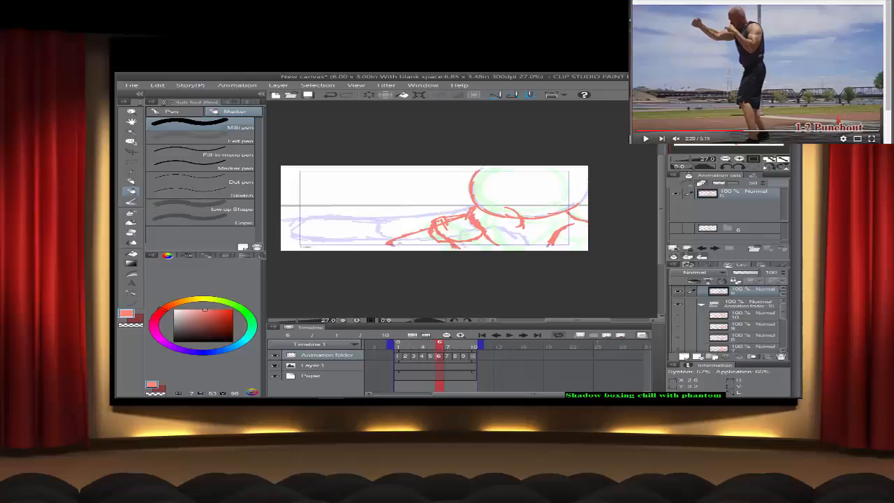
left_click_drag(384, 242, 336, 248)
Step: Play the animation repeatedly to review the motion of the completed front arm, then stop playback
left_click(509, 335)
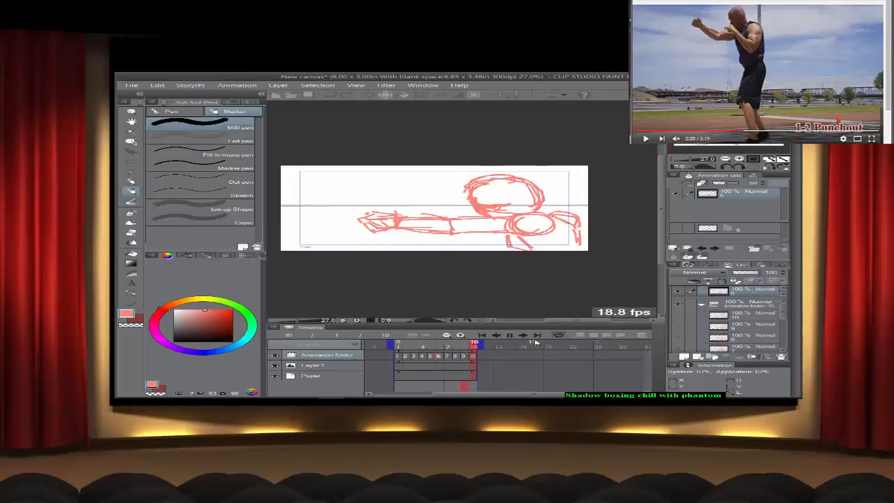
left_click(511, 335)
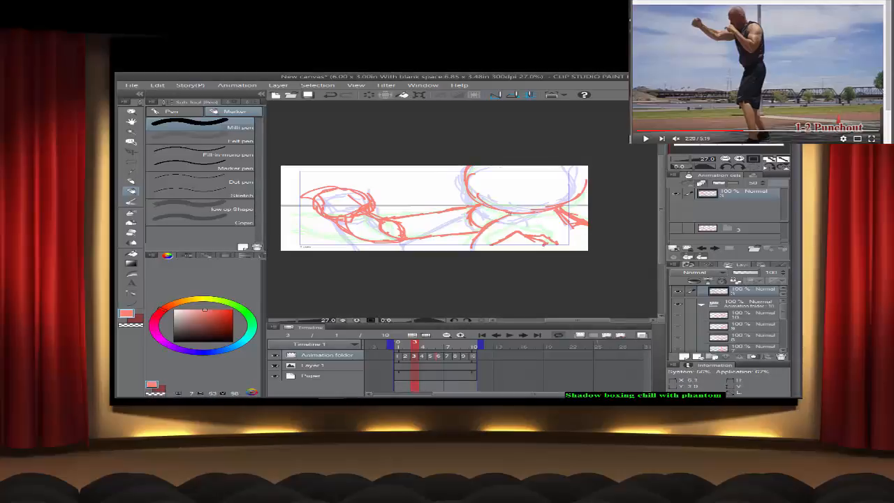
left_click(512, 336)
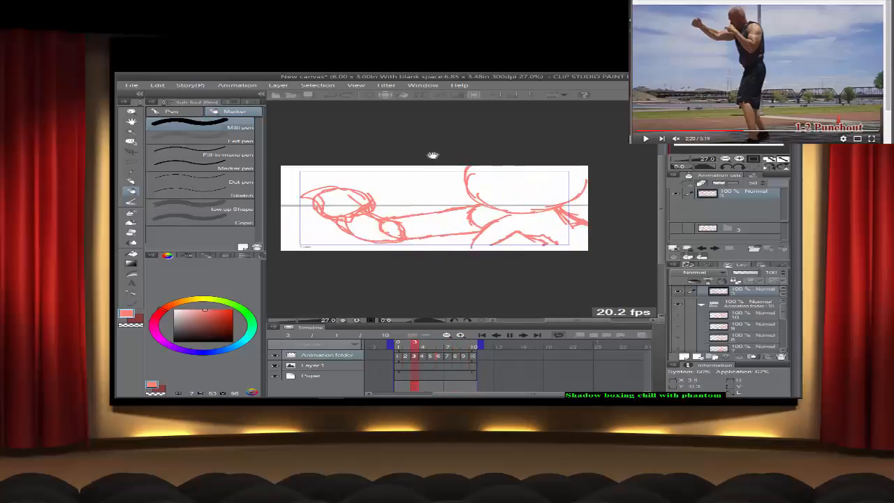
left_click_drag(431, 144, 439, 114)
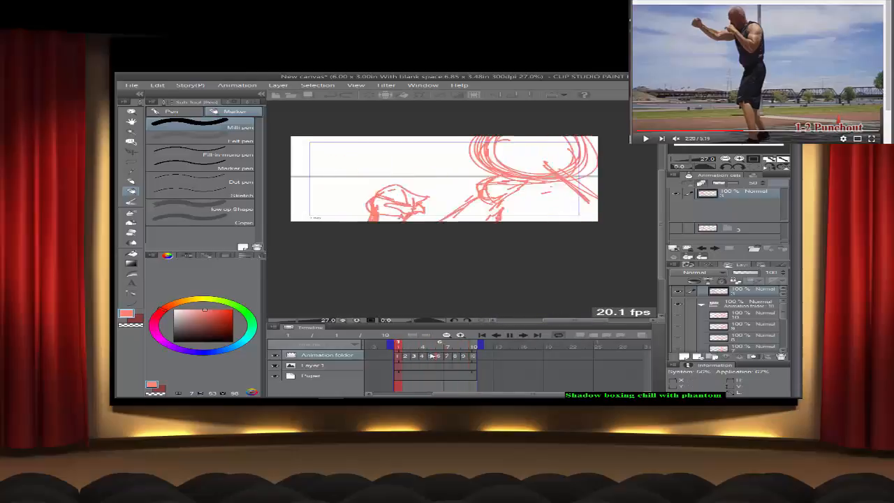
left_click(510, 336)
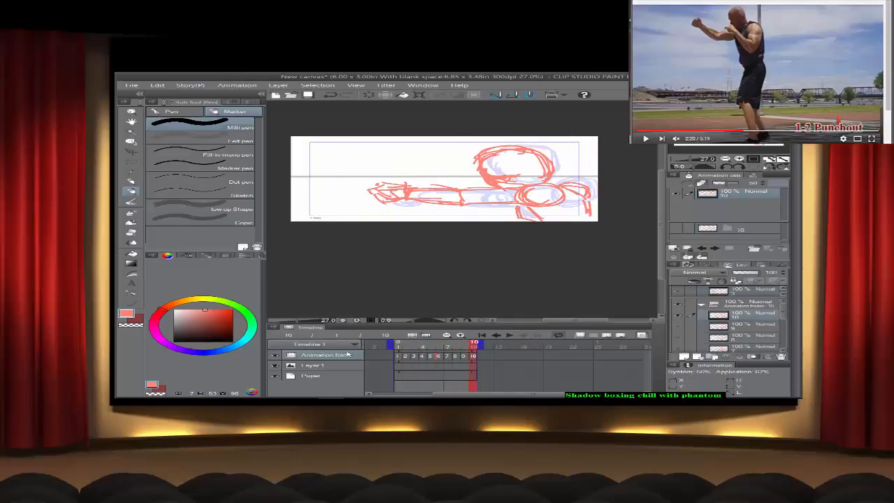
Step: On frame 1, add jaw, neck and facial construction lines to the head, and sketch a separate oval with crossed guidelines above the fist
left_click(396, 355)
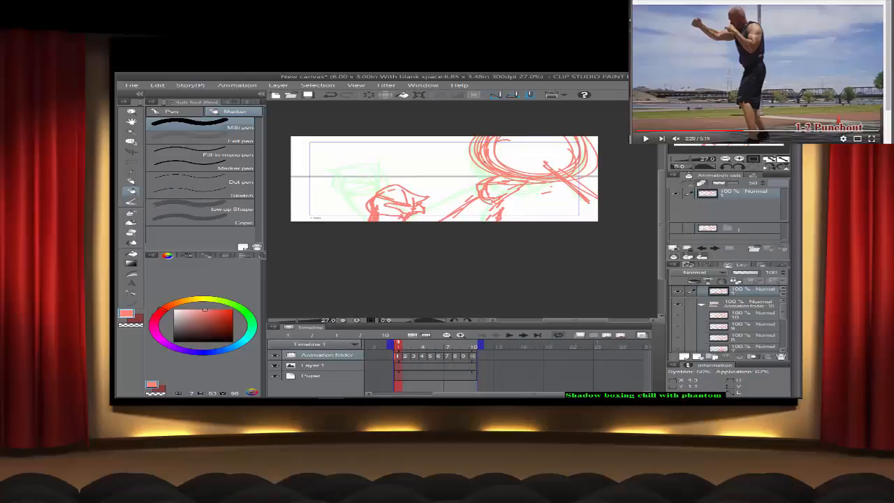
left_click_drag(528, 180, 539, 193)
mouse_move(509, 184)
left_mouse_down()
mouse_move(493, 189)
mouse_move(482, 180)
mouse_move(470, 136)
mouse_move(531, 166)
left_mouse_up()
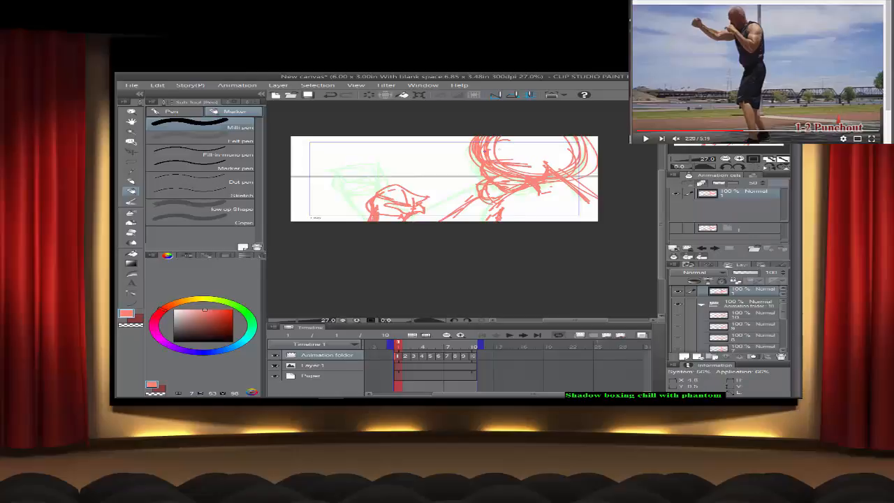
mouse_move(490, 152)
left_mouse_down()
mouse_move(517, 144)
mouse_move(521, 172)
mouse_move(524, 162)
mouse_move(502, 148)
left_mouse_up()
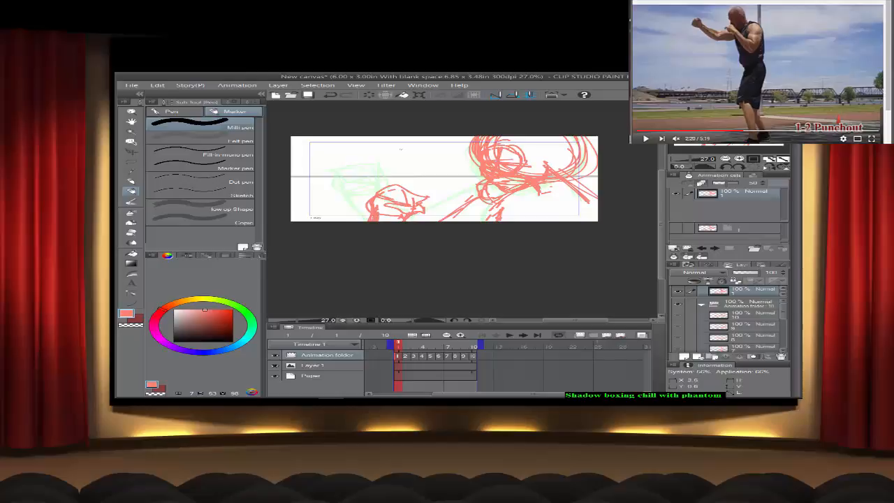
mouse_move(404, 144)
left_mouse_down()
mouse_move(377, 155)
mouse_move(405, 144)
mouse_move(409, 179)
mouse_move(445, 159)
left_mouse_up()
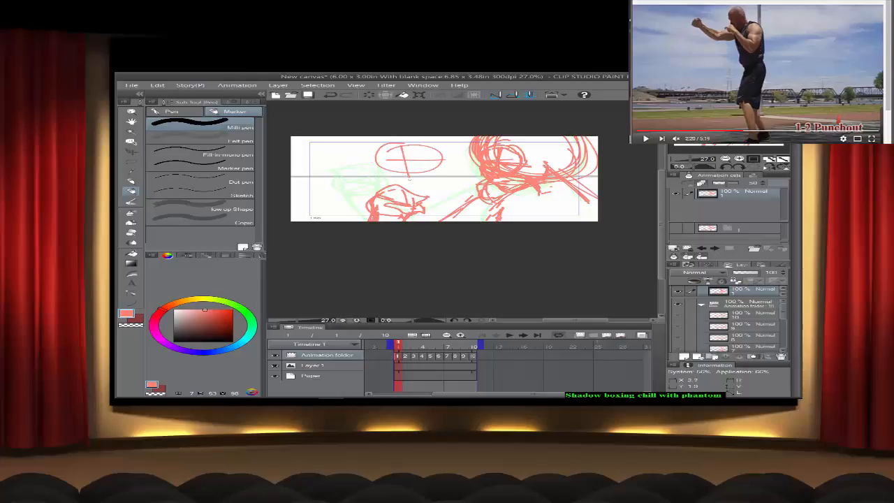
Step: Sketch three more separate ovals with guidelines around the fist on frame 1
left_click_drag(345, 150, 377, 154)
mouse_move(328, 172)
left_mouse_down()
mouse_move(373, 165)
mouse_move(357, 170)
left_mouse_up()
mouse_move(343, 153)
left_mouse_down()
mouse_move(333, 180)
mouse_move(341, 208)
mouse_move(331, 207)
mouse_move(352, 199)
left_mouse_up()
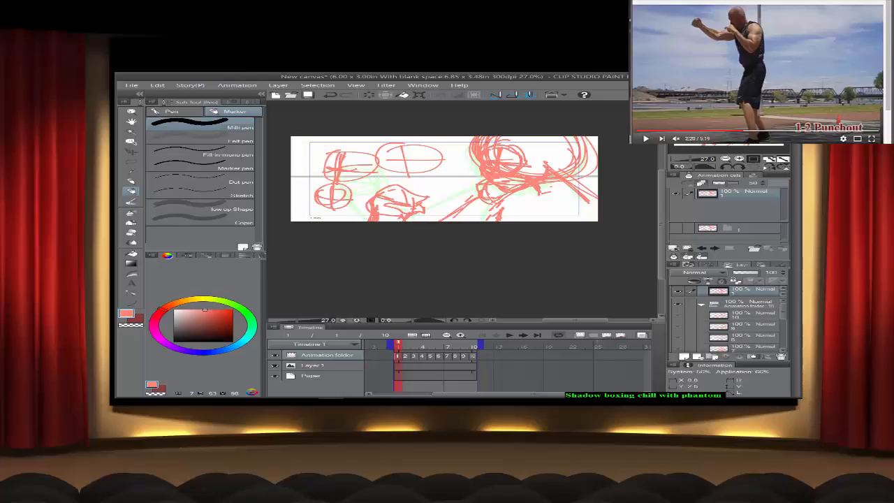
mouse_move(415, 184)
left_mouse_down()
mouse_move(438, 170)
mouse_move(466, 187)
left_mouse_up()
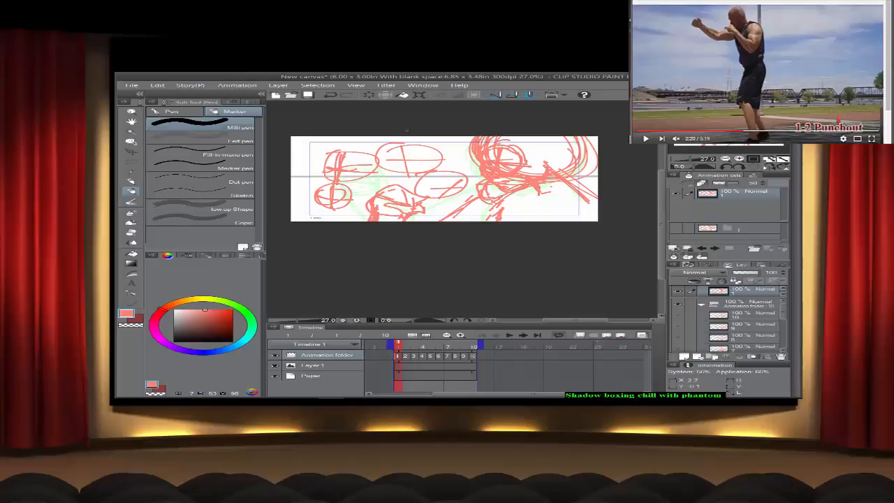
Step: Undo all the separate guideline ovals around the fist on frame 1, including the one above it
left_click(331, 94)
left_click(332, 94)
left_click(332, 94)
left_click(333, 95)
left_click(333, 95)
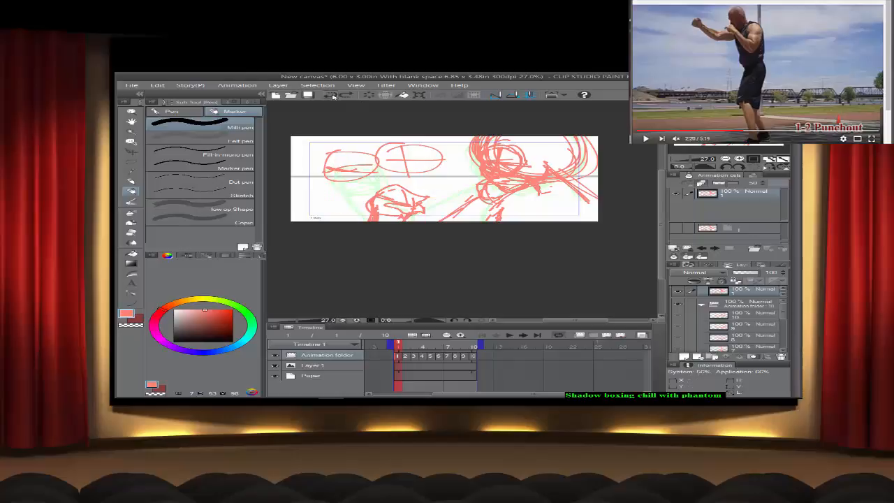
left_click(334, 95)
left_click(333, 95)
left_click(335, 96)
left_click(334, 96)
left_click(334, 96)
left_click(335, 95)
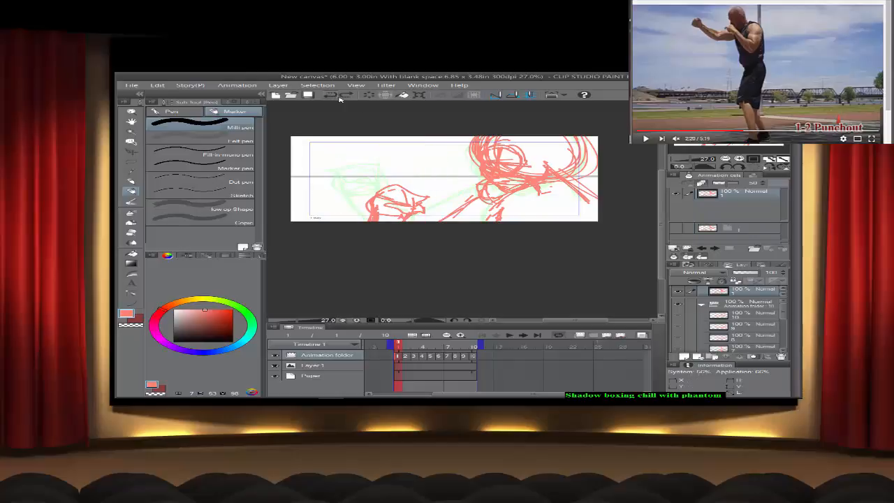
Step: On frame 2, sketch a circle with crossed guidelines inside the front of the head and add strokes at the back of the jaw
left_click(406, 356)
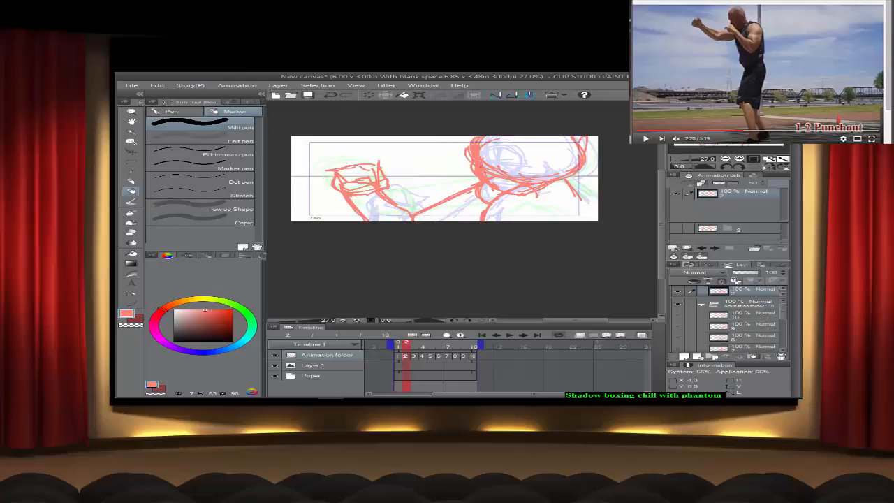
mouse_move(490, 155)
left_mouse_down()
mouse_move(504, 182)
mouse_move(526, 174)
mouse_move(493, 154)
mouse_move(527, 160)
mouse_move(502, 150)
mouse_move(494, 169)
left_mouse_up()
mouse_move(504, 148)
left_mouse_down()
mouse_move(475, 162)
mouse_move(502, 167)
left_mouse_up()
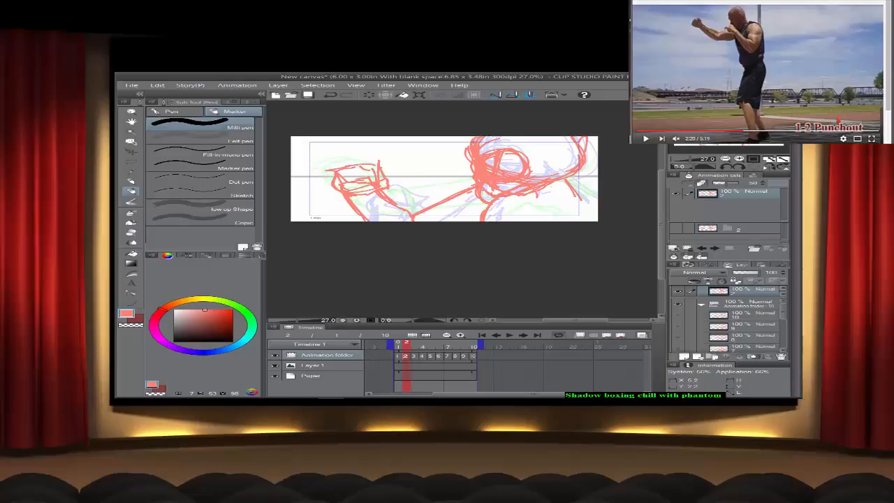
left_click_drag(552, 170, 569, 174)
left_click_drag(586, 168, 587, 144)
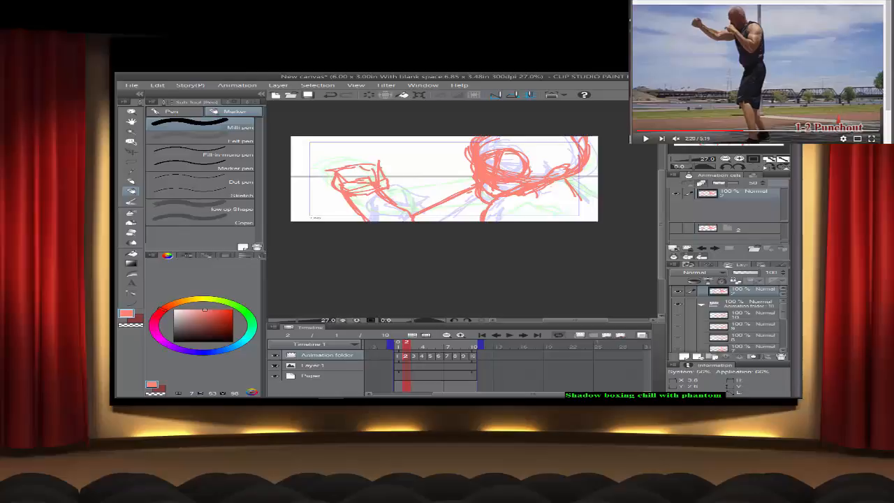
Step: Erase the stray lines under frame 2's facial circle and along the outer front edge of the head
left_click(131, 233)
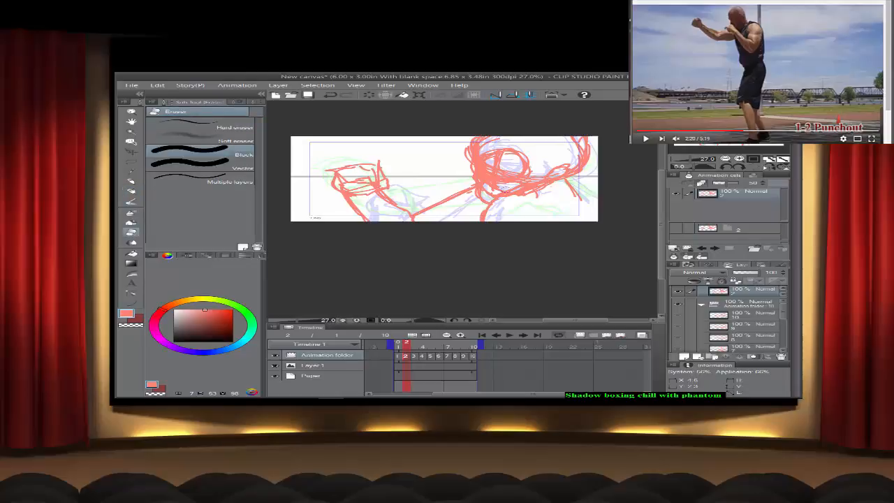
mouse_move(520, 183)
left_mouse_down()
mouse_move(546, 172)
mouse_move(488, 187)
left_mouse_up()
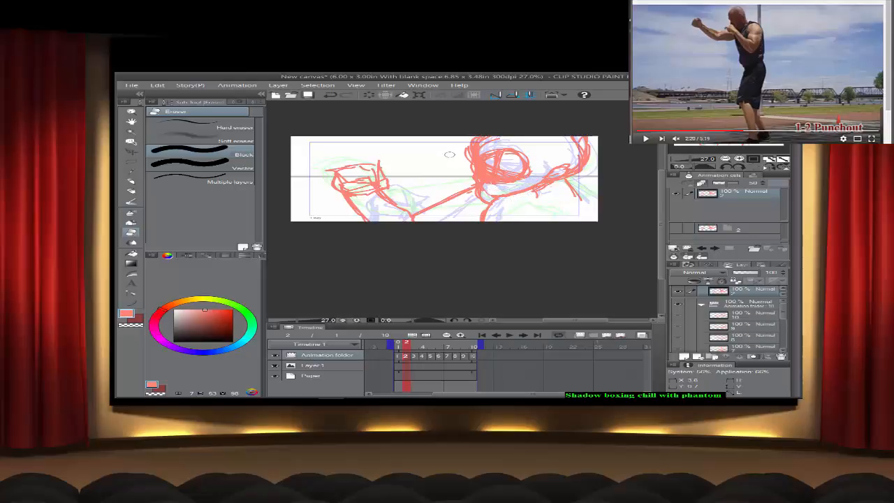
mouse_move(449, 155)
left_mouse_down()
mouse_move(464, 158)
mouse_move(469, 174)
mouse_move(463, 150)
left_mouse_up()
Step: On frame 3, sketch the guideline circle, front contour and small rear jaw shape of the head, and erase the old front outline
left_click(131, 182)
left_click(131, 191)
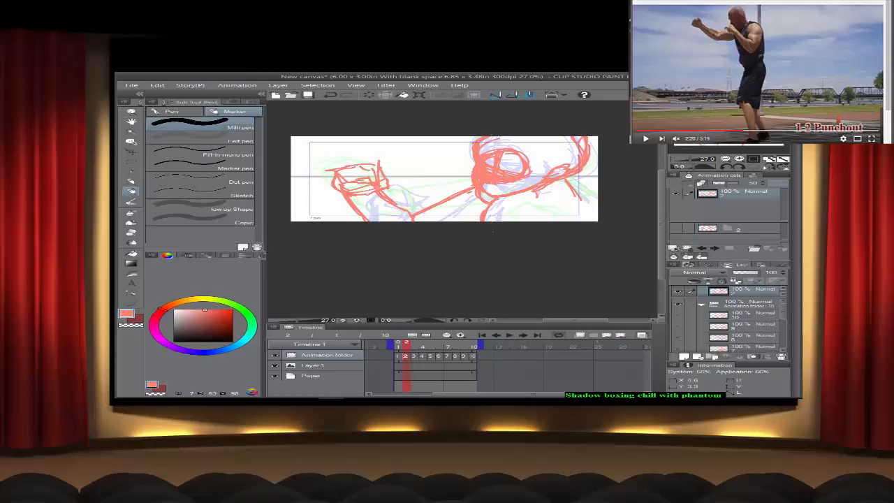
left_click(414, 356)
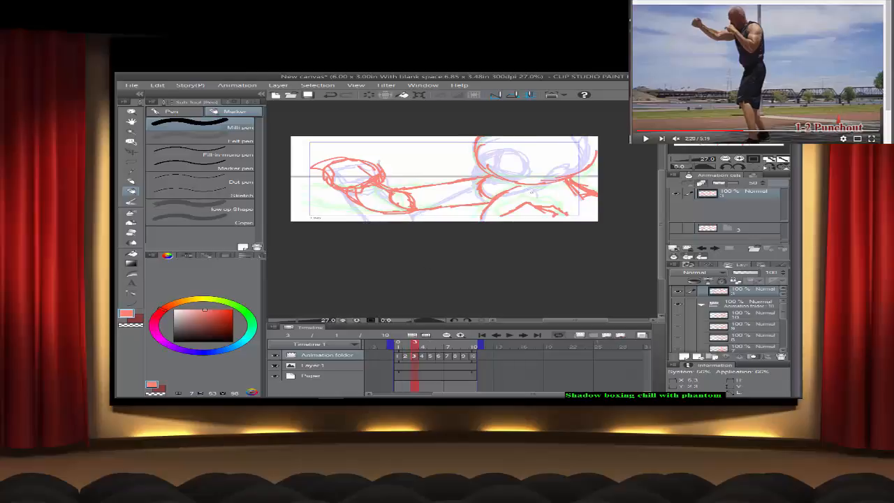
mouse_move(533, 196)
left_mouse_down()
mouse_move(534, 183)
mouse_move(532, 196)
mouse_move(533, 185)
mouse_move(492, 177)
mouse_move(481, 153)
mouse_move(492, 137)
left_mouse_up()
mouse_move(491, 137)
left_mouse_down()
mouse_move(487, 166)
mouse_move(489, 141)
mouse_move(482, 158)
mouse_move(510, 187)
left_mouse_up()
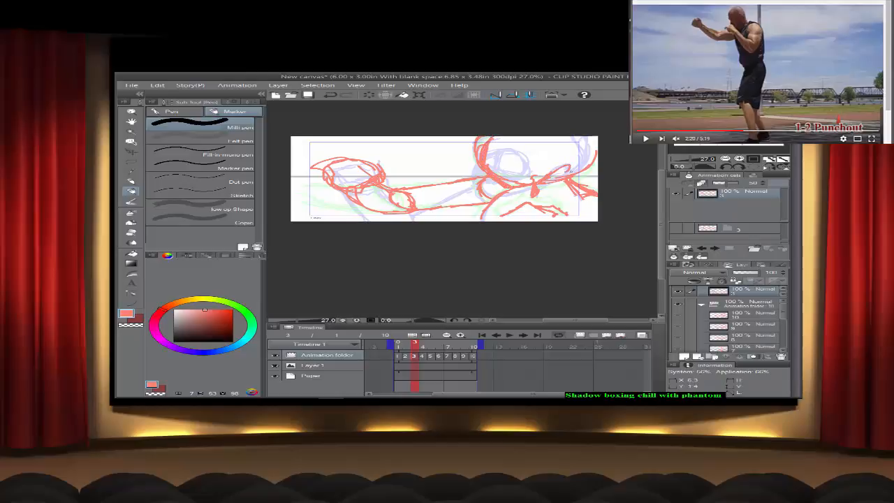
mouse_move(570, 170)
left_mouse_down()
mouse_move(557, 177)
mouse_move(498, 155)
mouse_move(523, 158)
mouse_move(497, 168)
mouse_move(501, 148)
mouse_move(528, 148)
mouse_move(515, 169)
mouse_move(522, 163)
mouse_move(506, 159)
mouse_move(492, 138)
left_mouse_up()
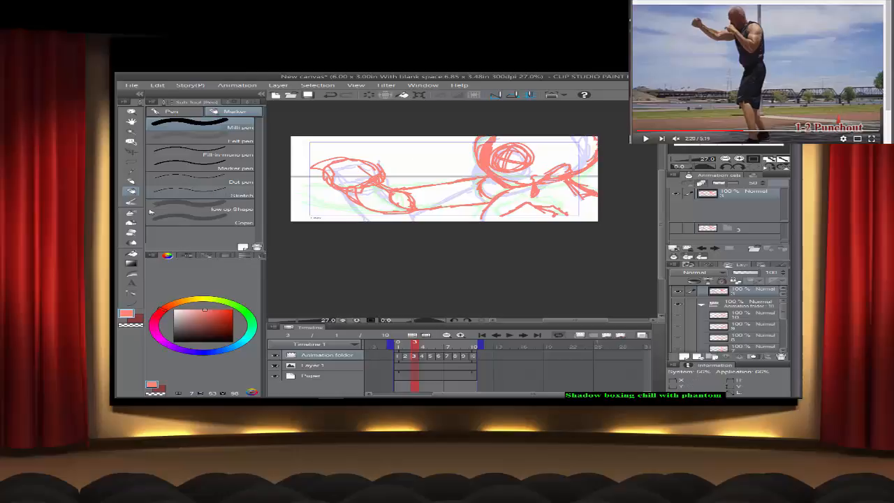
left_click(131, 231)
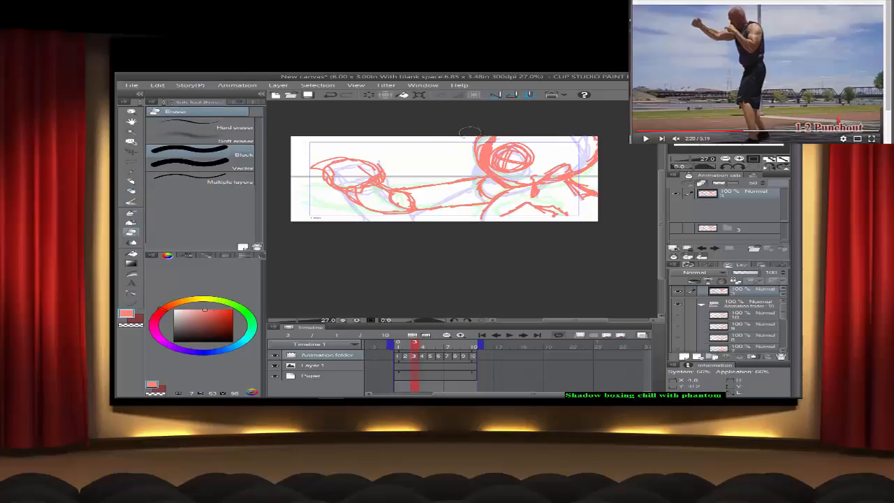
left_click_drag(470, 132, 471, 162)
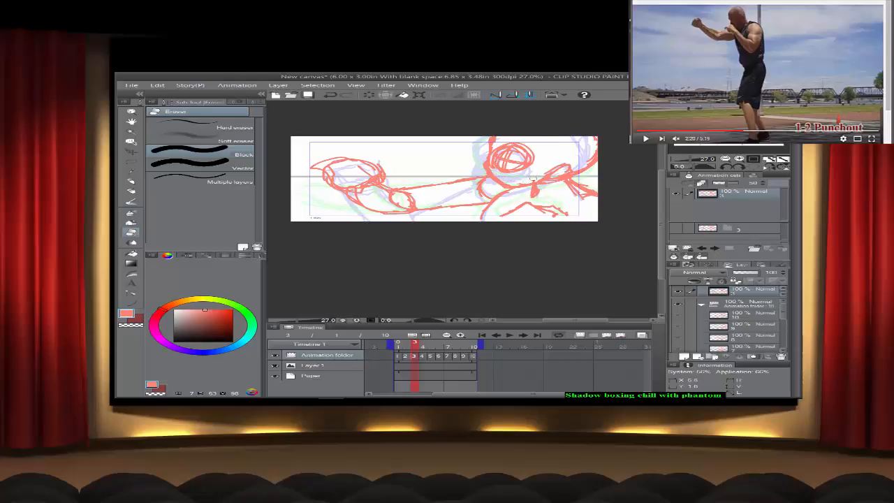
Step: Redraw frame 4's head outline farther back from the extended arm, and erase the old front and lower contours
left_click(422, 356)
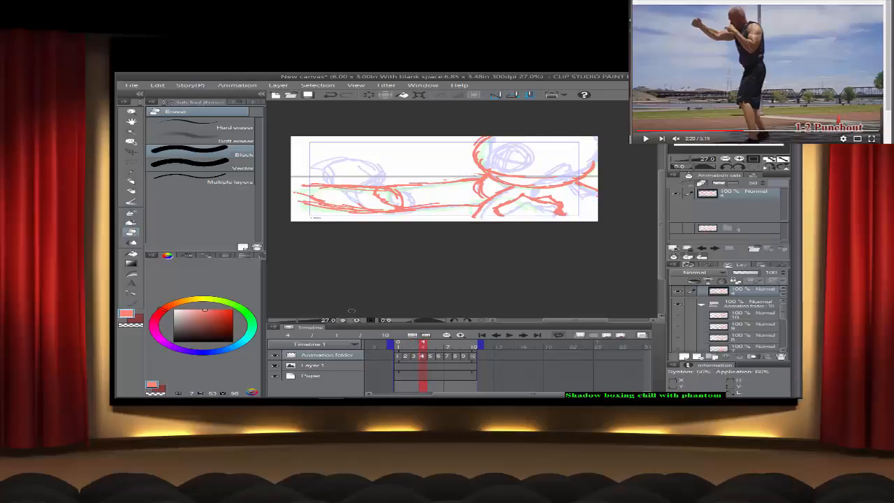
left_click(131, 191)
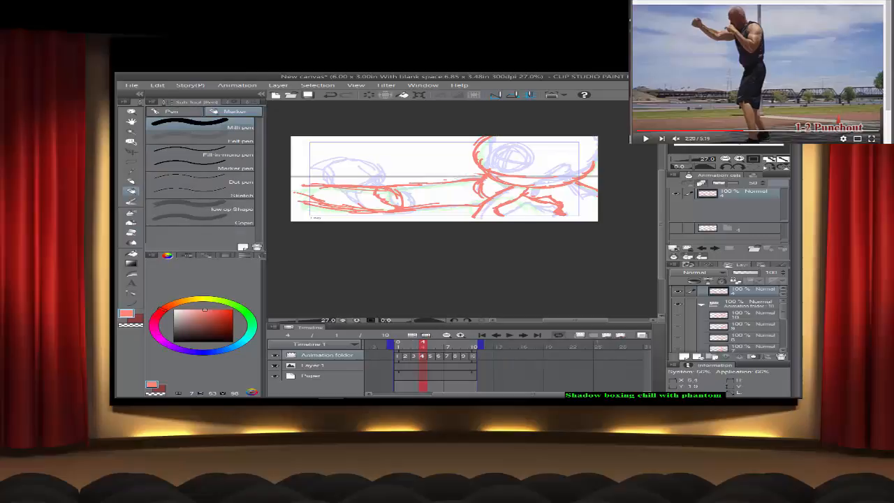
mouse_move(537, 192)
left_mouse_down()
mouse_move(567, 184)
mouse_move(515, 199)
mouse_move(501, 149)
mouse_move(580, 138)
mouse_move(598, 177)
mouse_move(584, 180)
mouse_move(584, 142)
mouse_move(540, 137)
mouse_move(507, 145)
mouse_move(493, 159)
mouse_move(511, 198)
left_mouse_up()
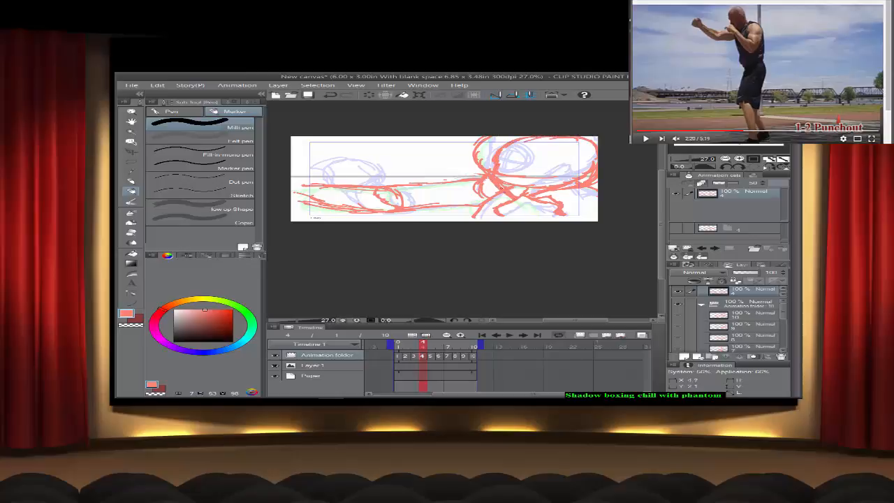
left_click(130, 233)
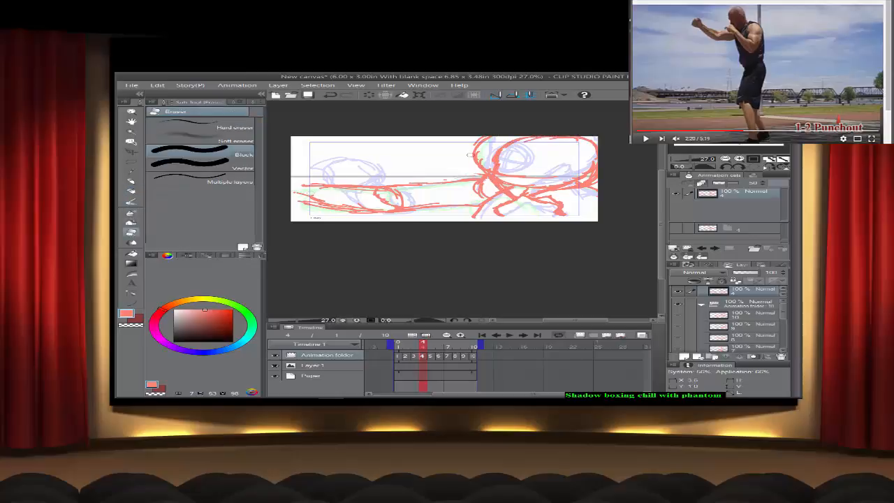
mouse_move(487, 129)
left_mouse_down()
mouse_move(477, 169)
mouse_move(491, 150)
left_mouse_up()
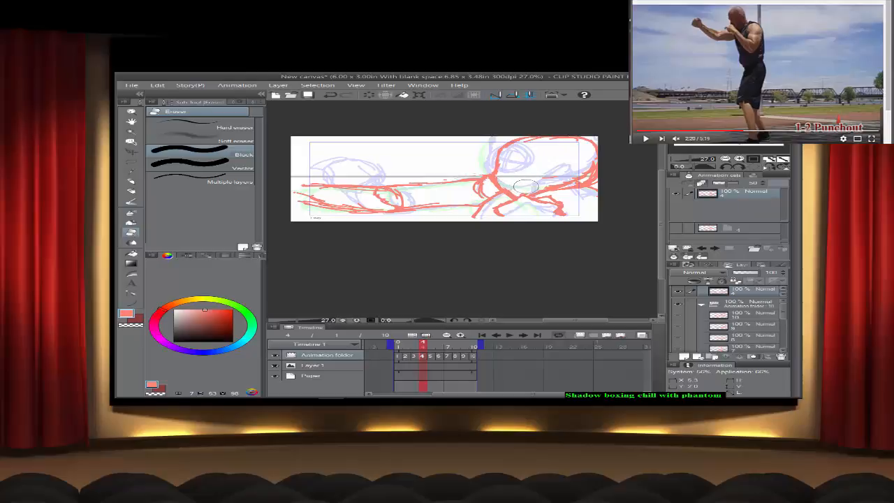
mouse_move(531, 185)
left_mouse_down()
mouse_move(577, 163)
mouse_move(561, 178)
mouse_move(583, 157)
left_mouse_up()
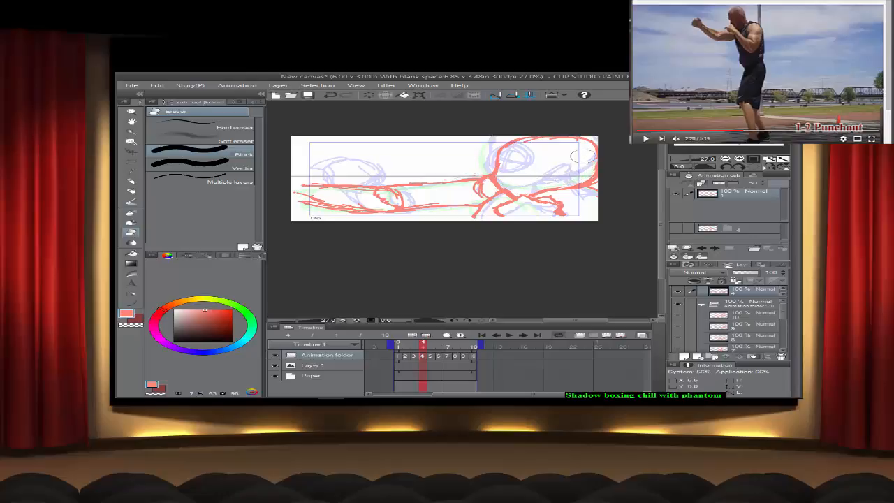
Step: Sketch a small pointed shape at the back of frame 4's jaw, reinforce the head outline and erase the excess lines
left_click(131, 191)
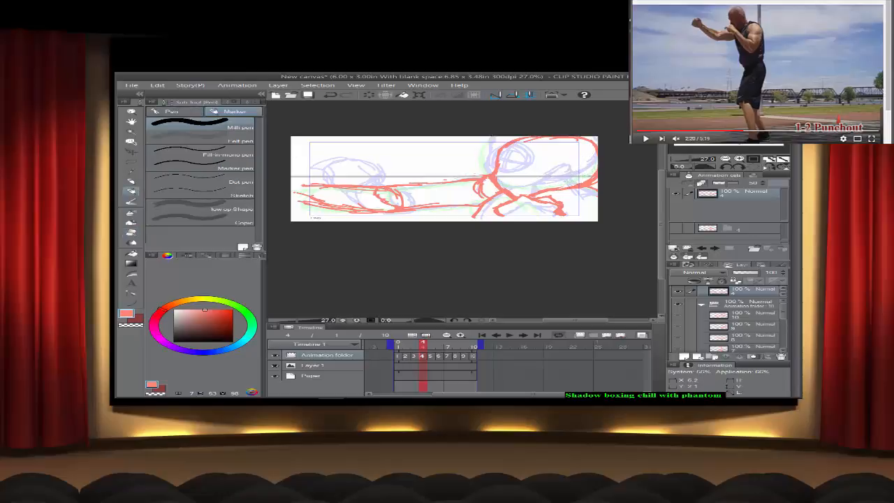
mouse_move(587, 180)
left_mouse_down()
mouse_move(595, 172)
mouse_move(562, 189)
left_mouse_up()
left_click(131, 232)
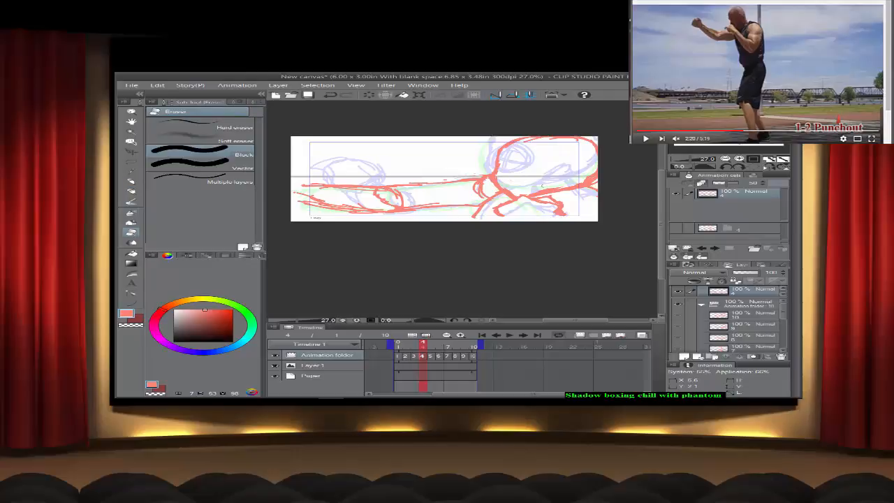
mouse_move(544, 186)
left_mouse_down()
mouse_move(556, 186)
mouse_move(532, 193)
mouse_move(575, 183)
mouse_move(559, 186)
left_mouse_up()
left_click(132, 190)
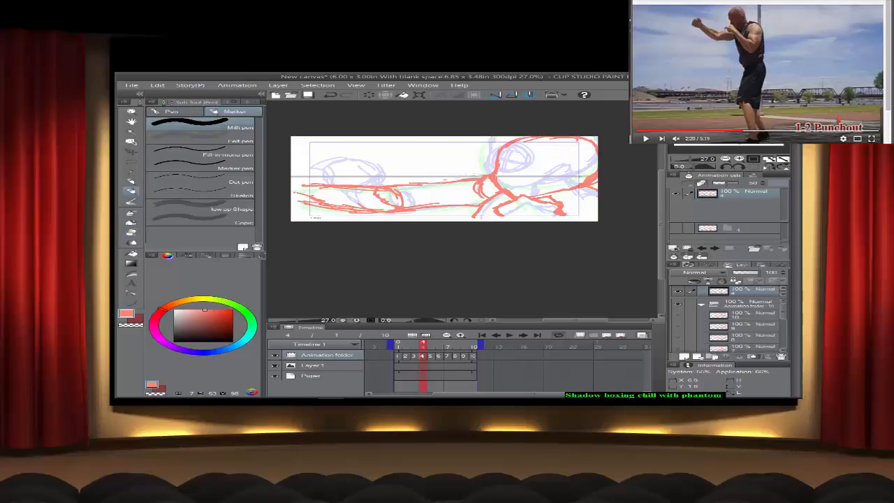
mouse_move(581, 176)
left_mouse_down()
mouse_move(569, 188)
mouse_move(585, 172)
mouse_move(576, 180)
left_mouse_up()
mouse_move(497, 154)
left_mouse_down()
mouse_move(529, 136)
mouse_move(586, 143)
mouse_move(599, 156)
left_mouse_up()
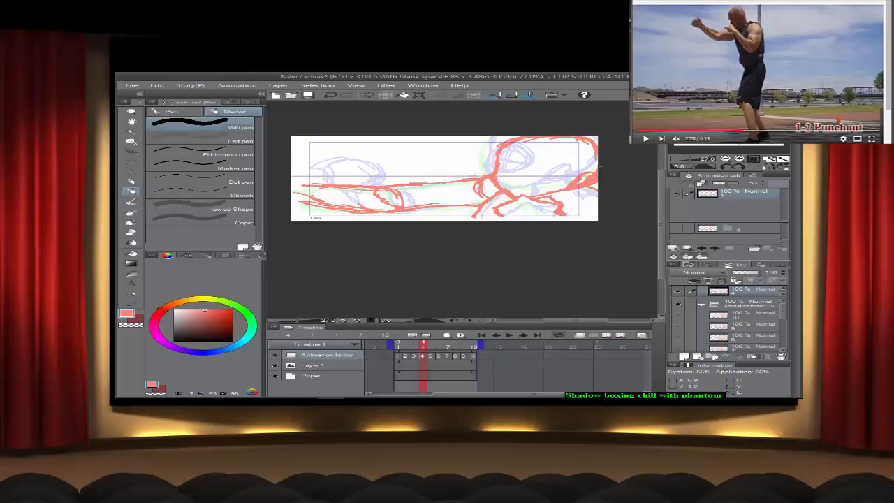
left_click(130, 232)
mouse_move(589, 185)
left_mouse_down()
mouse_move(598, 183)
mouse_move(589, 187)
left_mouse_up()
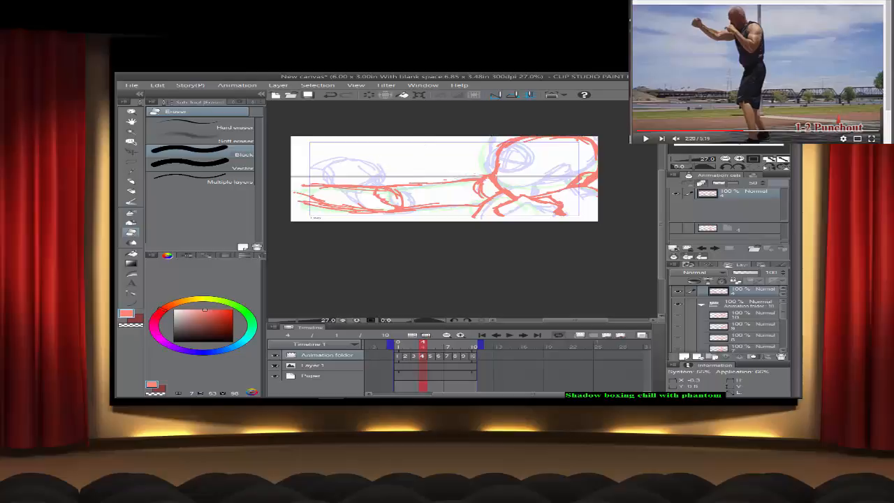
Step: Draw a facial circle with crossed guidelines inside the front of frame 4's head
left_click(130, 190)
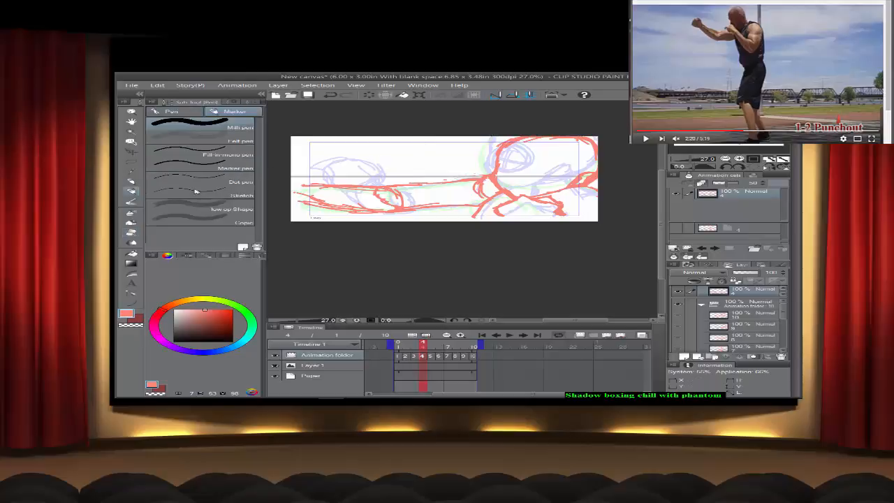
mouse_move(503, 161)
left_mouse_down()
mouse_move(522, 184)
mouse_move(542, 172)
left_mouse_up()
mouse_move(521, 154)
left_mouse_down()
mouse_move(528, 184)
mouse_move(533, 154)
mouse_move(545, 170)
mouse_move(508, 164)
mouse_move(520, 175)
mouse_move(536, 174)
mouse_move(510, 178)
left_mouse_up()
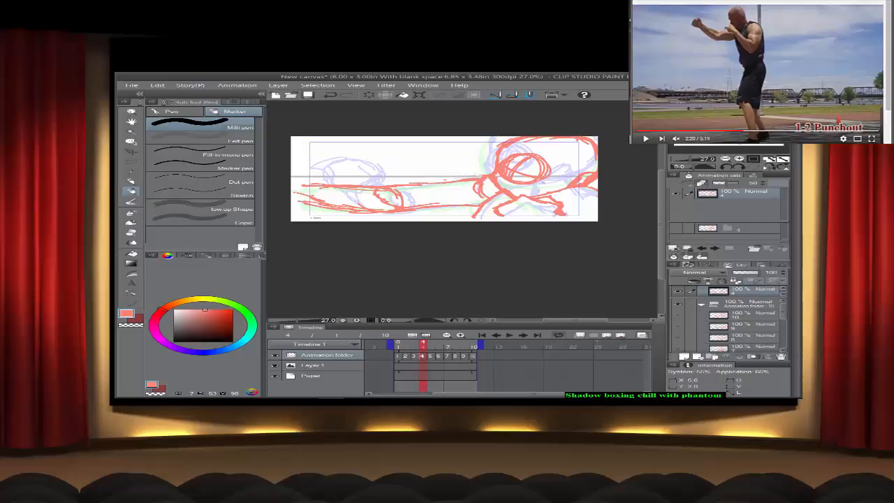
mouse_move(545, 160)
left_mouse_down()
mouse_move(558, 171)
mouse_move(554, 181)
mouse_move(515, 183)
mouse_move(555, 173)
mouse_move(523, 180)
mouse_move(513, 171)
left_mouse_up()
Step: On frame 5, reinforce the front and back contours of the head and erase the surplus lines around its front and lower edge
left_click(432, 356)
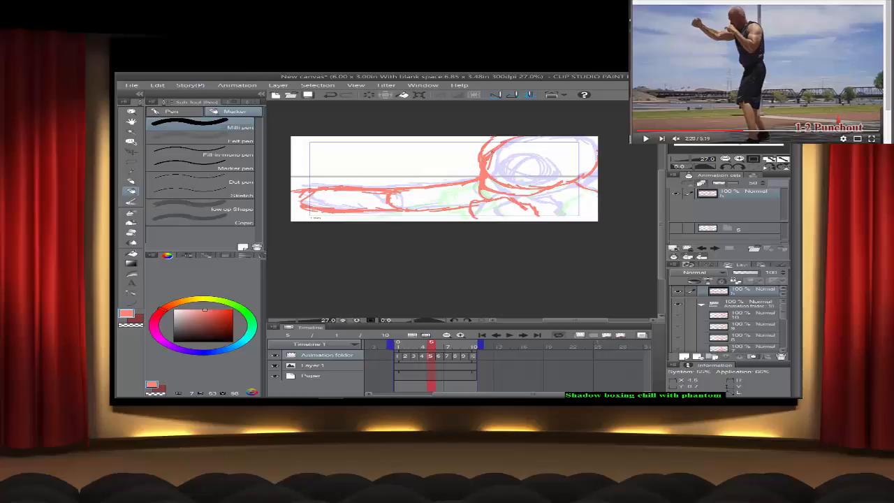
mouse_move(488, 168)
left_mouse_down()
mouse_move(492, 193)
mouse_move(521, 196)
left_mouse_up()
mouse_move(572, 178)
left_mouse_down()
mouse_move(596, 155)
mouse_move(591, 137)
left_mouse_up()
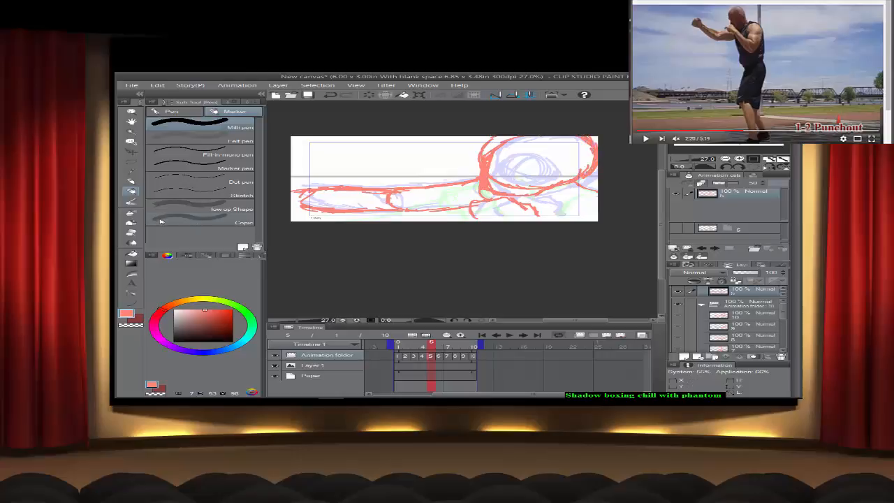
left_click(130, 231)
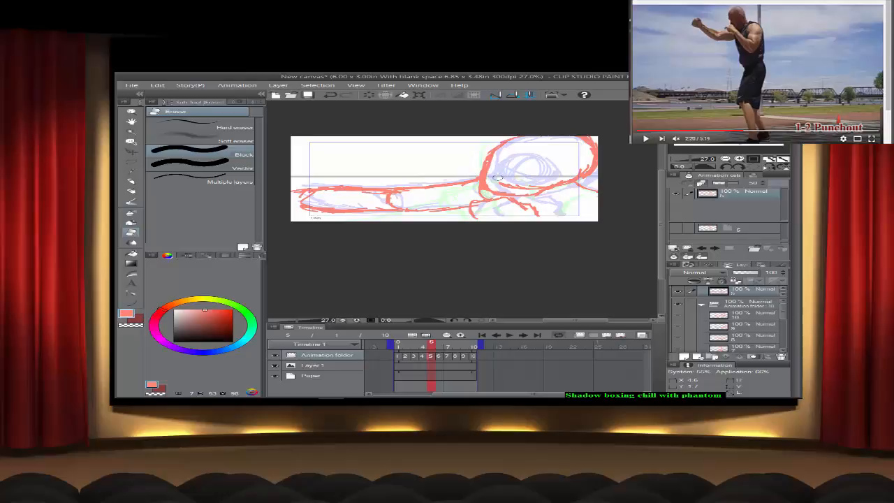
mouse_move(496, 182)
left_mouse_down()
mouse_move(524, 189)
mouse_move(549, 181)
mouse_move(537, 180)
left_mouse_up()
Step: Draw a facial circle with crossed guidelines on frame 5's head and a small pointed shape at the back of the jaw
left_click(131, 191)
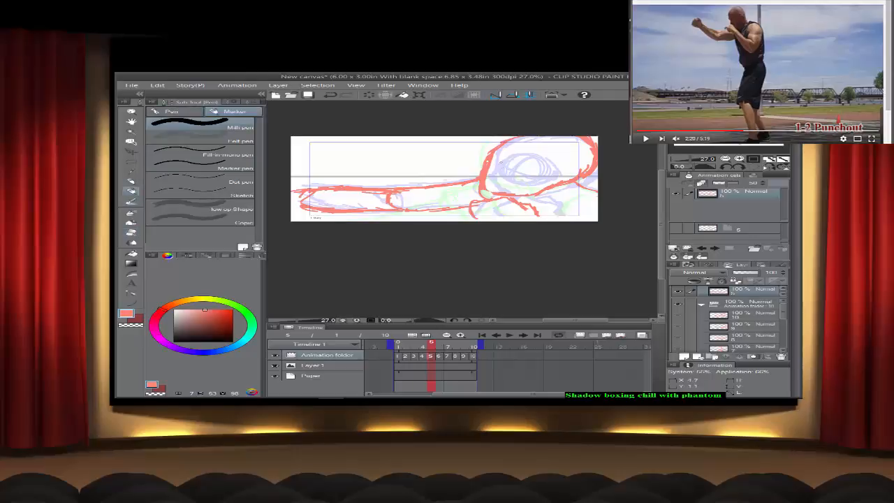
mouse_move(493, 162)
left_mouse_down()
mouse_move(497, 178)
mouse_move(508, 159)
mouse_move(501, 181)
mouse_move(496, 168)
left_mouse_up()
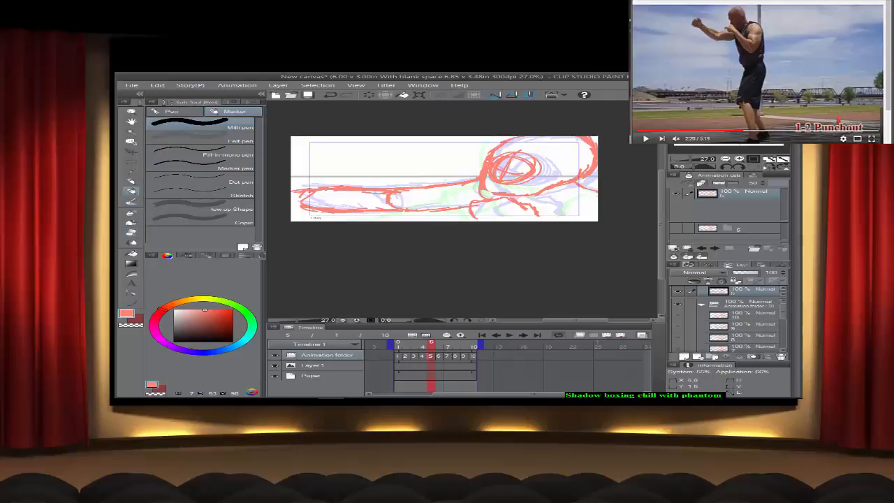
mouse_move(556, 175)
left_mouse_down()
mouse_move(569, 178)
mouse_move(535, 192)
left_mouse_up()
left_click(130, 231)
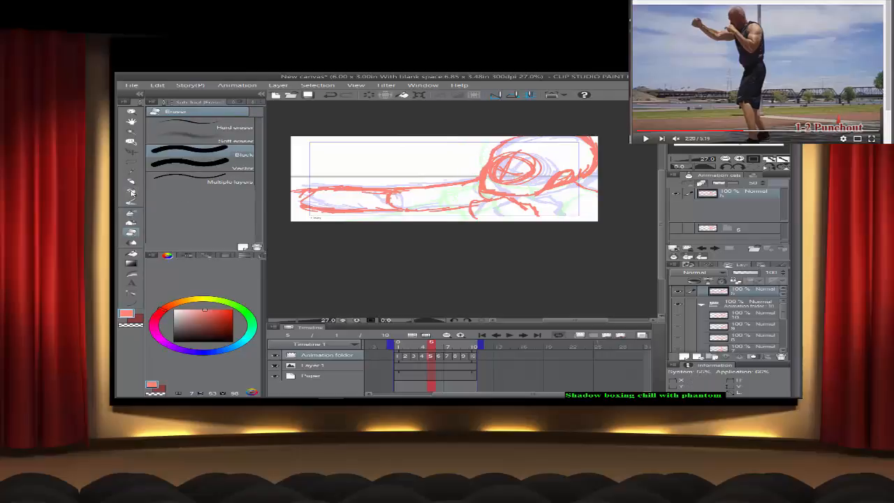
left_click(131, 191)
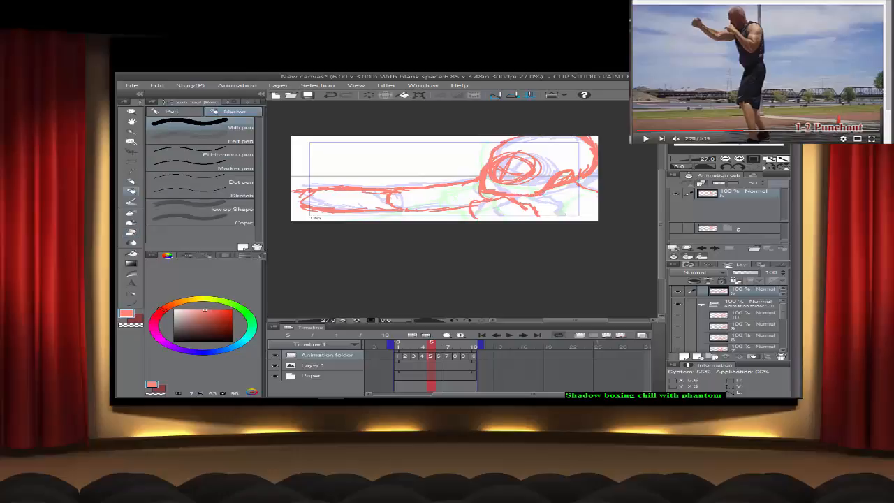
Step: On frame 5, reinforce the jaw's lower edge, then erase and redraw the front contour of the face beside the facial circle
left_click(133, 234)
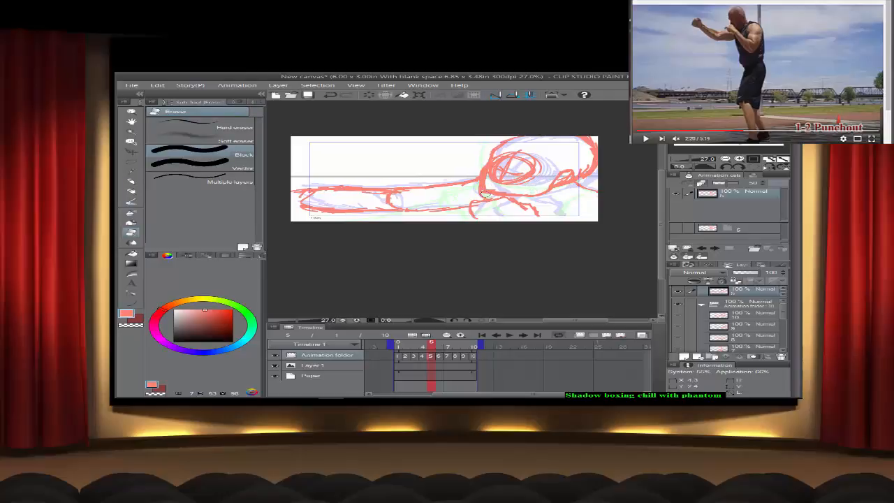
left_click(130, 190)
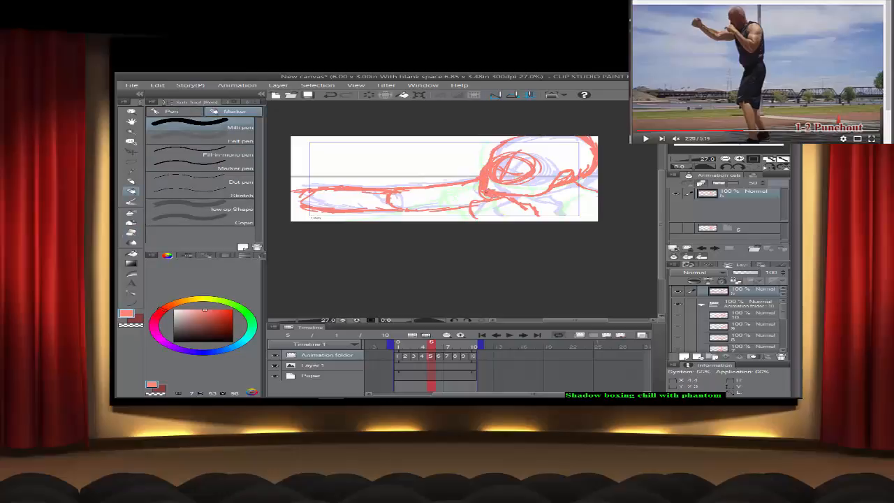
left_click_drag(508, 197, 535, 195)
left_click(132, 232)
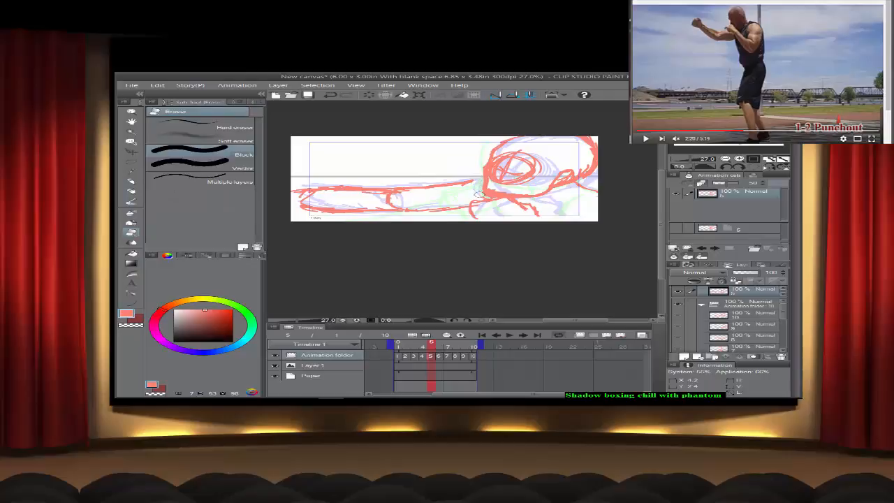
mouse_move(479, 195)
left_mouse_down()
mouse_move(489, 195)
mouse_move(476, 188)
mouse_move(482, 166)
left_mouse_up()
left_click(132, 191)
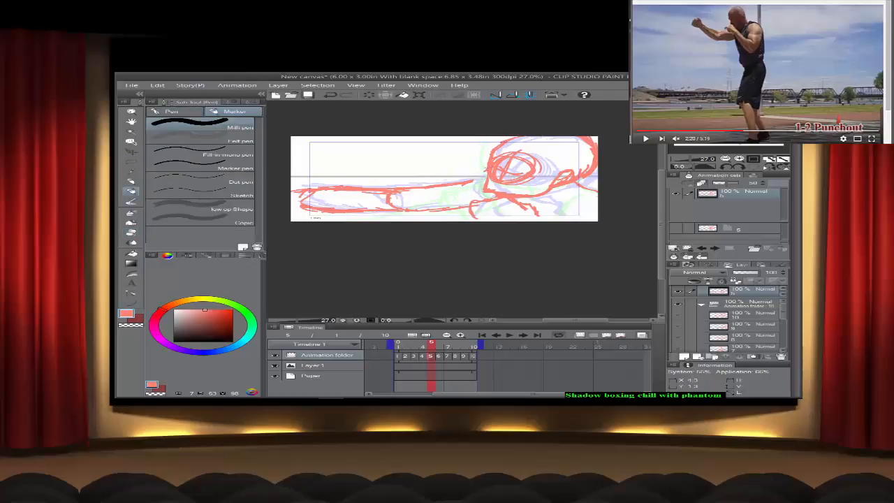
left_click_drag(484, 168, 482, 192)
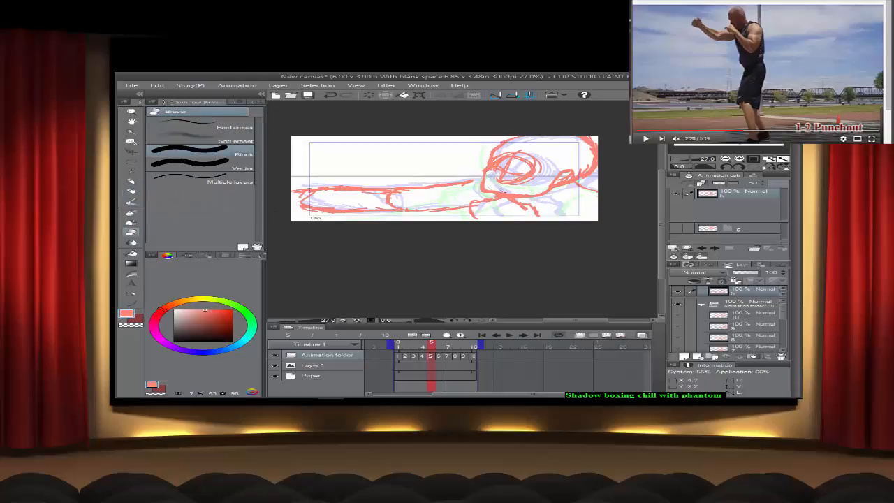
Step: Draw a rounded shoulder curve joining the extended arm to frame 5's chin, reinforce the jaw line and erase the overlap between them
left_click(131, 190)
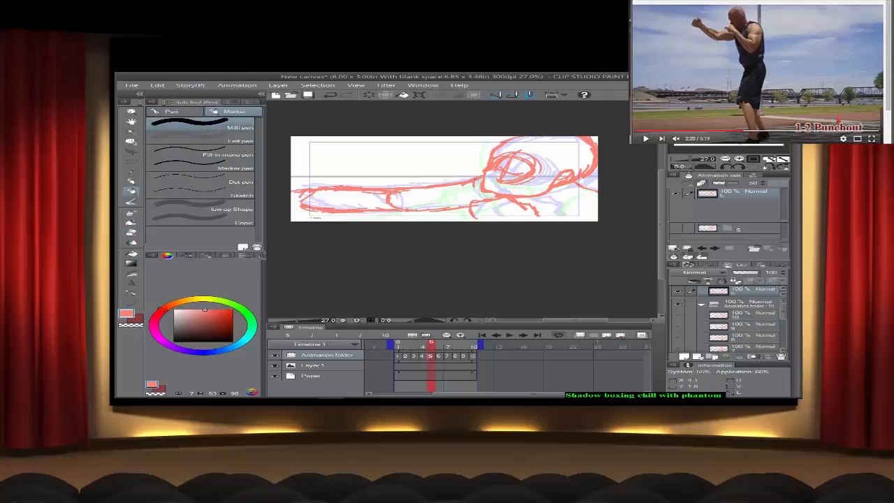
left_click_drag(475, 181, 491, 197)
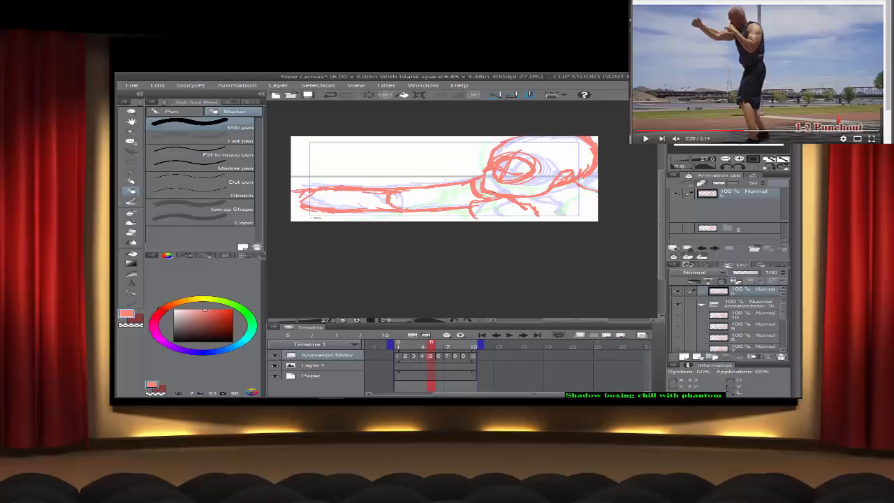
left_click_drag(497, 192, 548, 187)
left_click(131, 232)
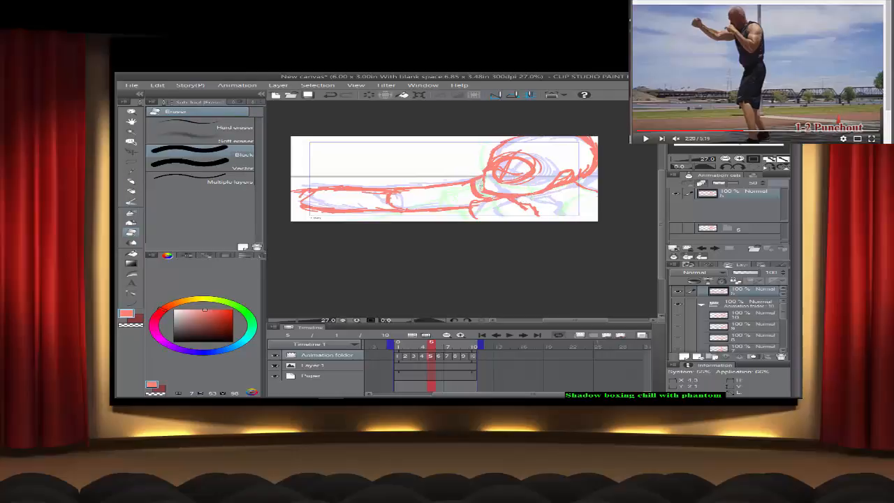
left_click_drag(486, 195, 493, 193)
left_click(131, 190)
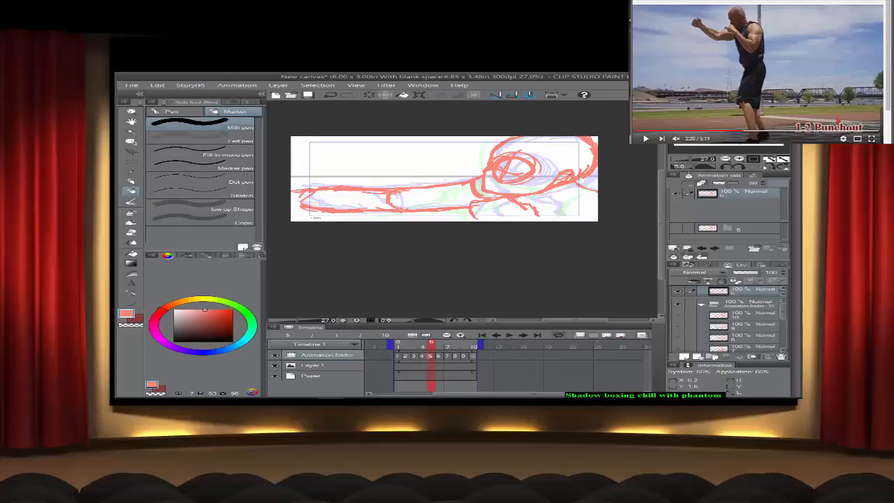
Step: On frame 6, reinforce the front of the head and complete its top, back and jaw outline
left_click(439, 355)
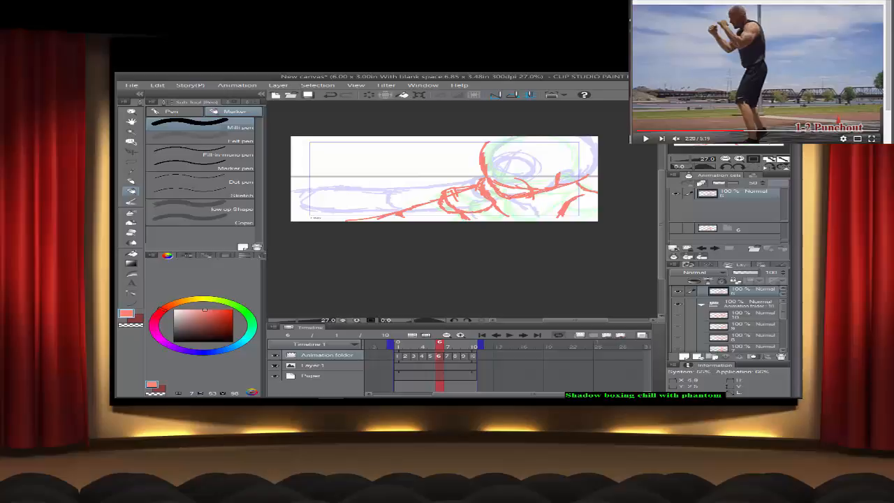
left_click_drag(510, 197, 493, 191)
mouse_move(484, 147)
left_mouse_down()
mouse_move(521, 136)
mouse_move(589, 155)
mouse_move(588, 169)
mouse_move(560, 183)
left_mouse_up()
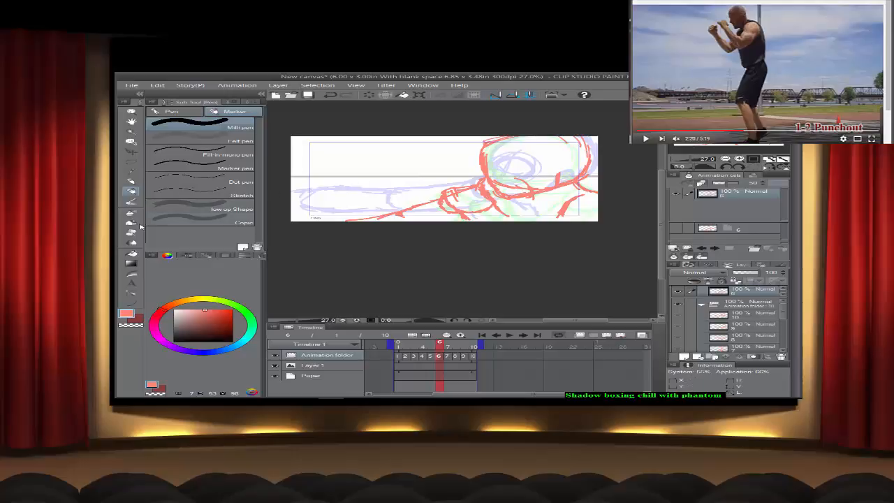
Step: Erase the stray lines inside frame 6's head with a larger eraser and draw a facial circle with crossed guidelines in its front
key("e")
key("bracketright")
key("bracketright")
key("bracketright")
mouse_move(509, 172)
left_mouse_down()
mouse_move(501, 174)
mouse_move(545, 180)
mouse_move(536, 182)
left_mouse_up()
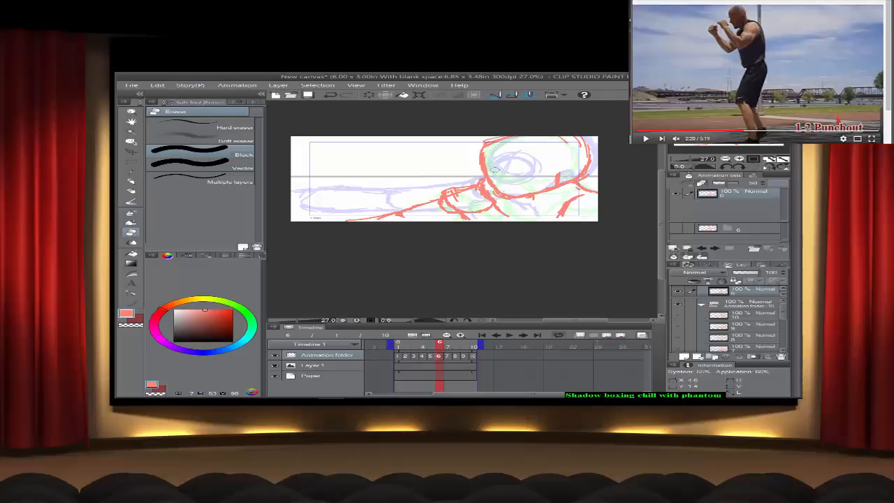
left_click(131, 191)
mouse_move(499, 156)
left_mouse_down()
mouse_move(493, 173)
mouse_move(522, 180)
mouse_move(537, 169)
mouse_move(514, 181)
mouse_move(534, 172)
mouse_move(501, 179)
mouse_move(499, 168)
left_mouse_up()
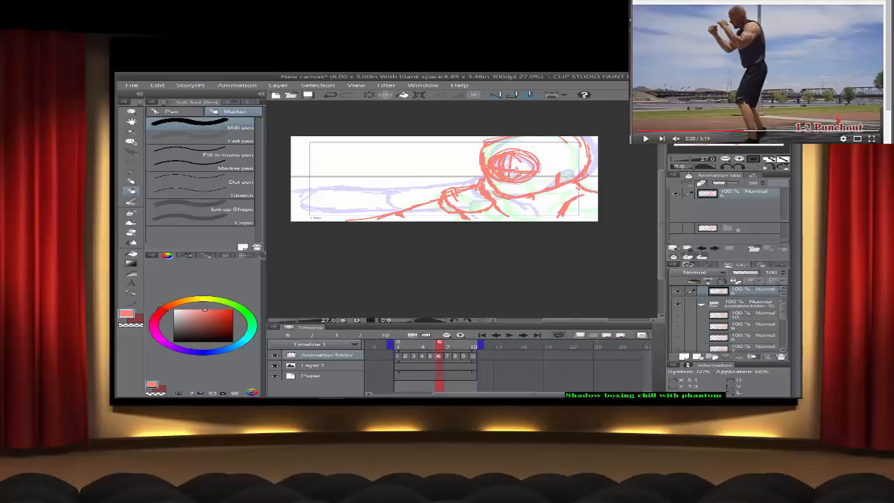
Step: On frame 7, close the head outline, draw a small oval ear and sketch the facial curve inside the front of the head
left_click(449, 357)
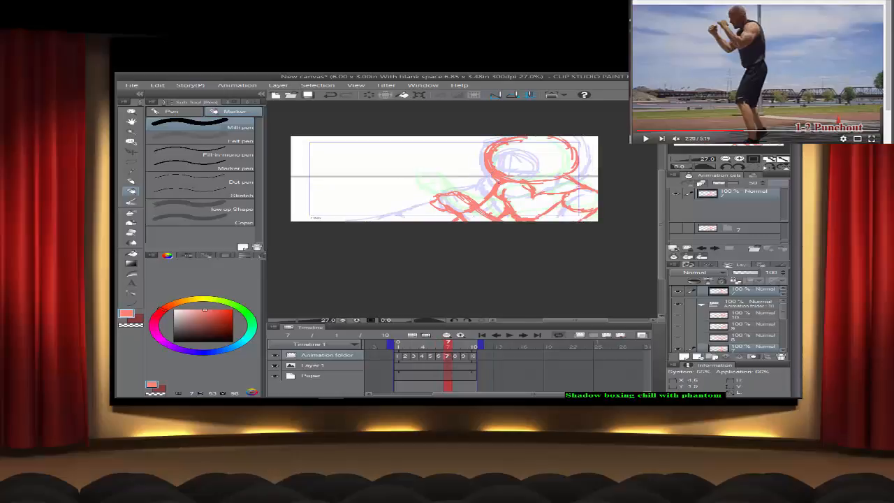
mouse_move(518, 190)
left_mouse_down()
mouse_move(560, 158)
mouse_move(554, 178)
mouse_move(563, 174)
mouse_move(515, 178)
left_mouse_up()
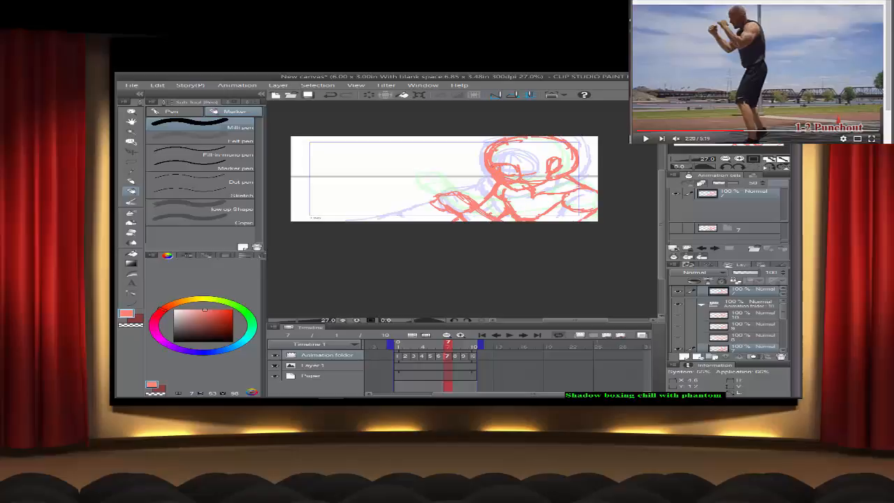
mouse_move(497, 172)
left_mouse_down()
mouse_move(492, 147)
mouse_move(522, 174)
left_mouse_up()
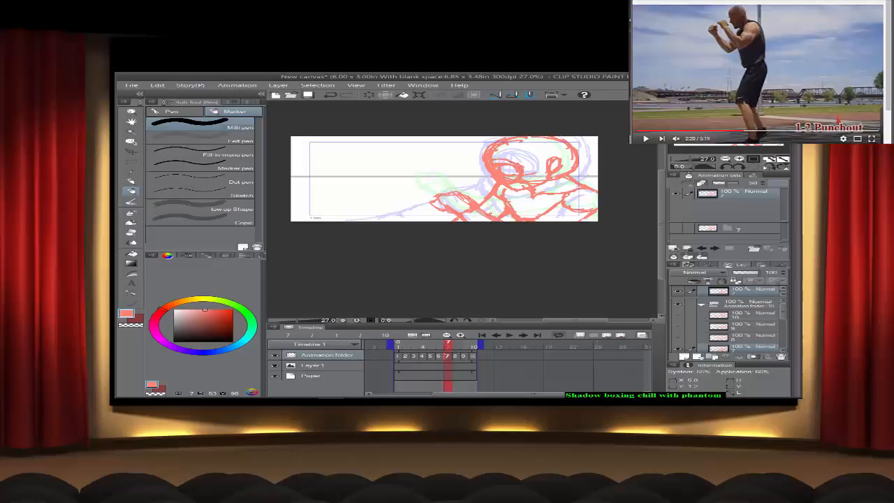
Step: On frame 8, sketch the facial curve inside the front of the head and define the jaw line below it
left_click(455, 357)
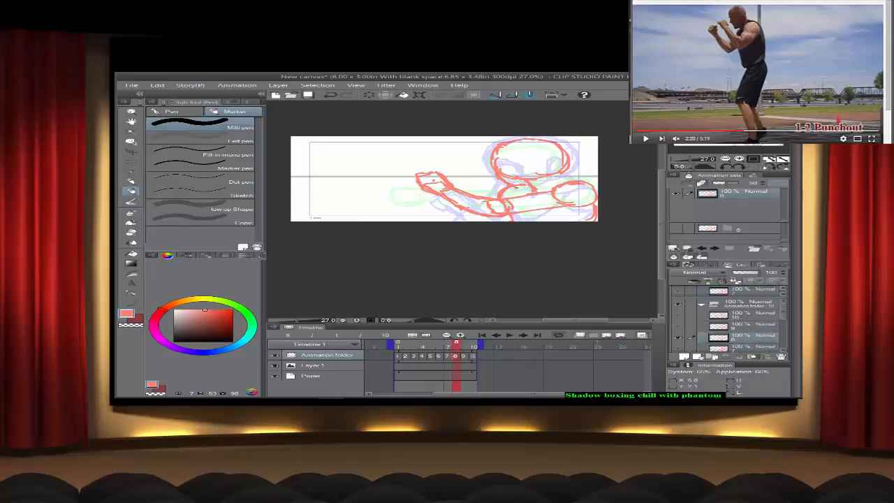
left_click_drag(516, 188, 523, 186)
left_click_drag(514, 160, 525, 175)
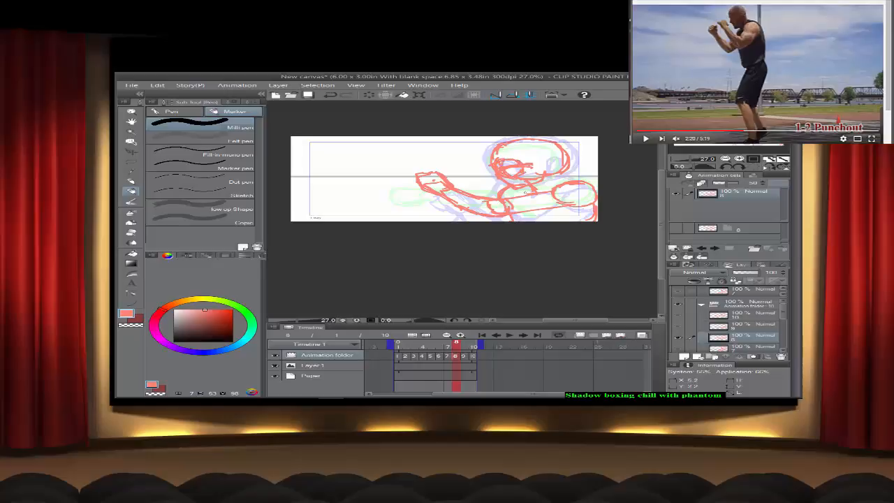
Step: Extend the timeline's end to frame 24 and stretch the Animation folder, Layer 1 and Paper clips to match
left_click(462, 345)
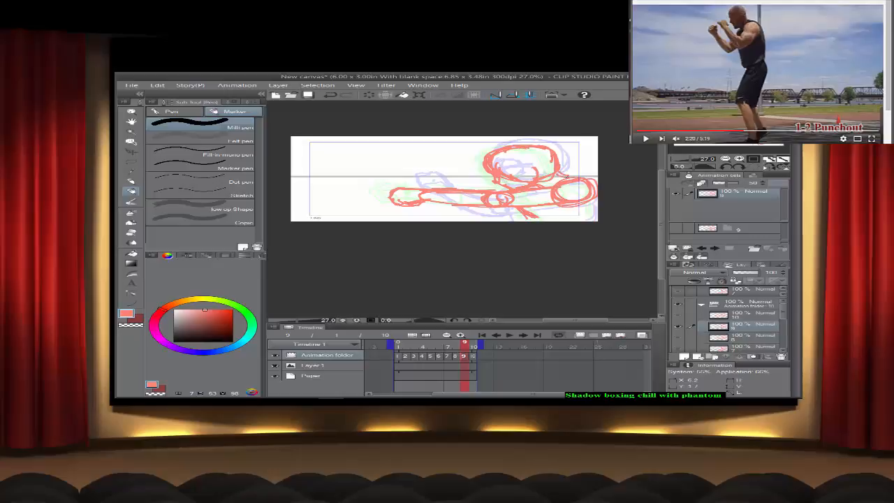
left_click(473, 355)
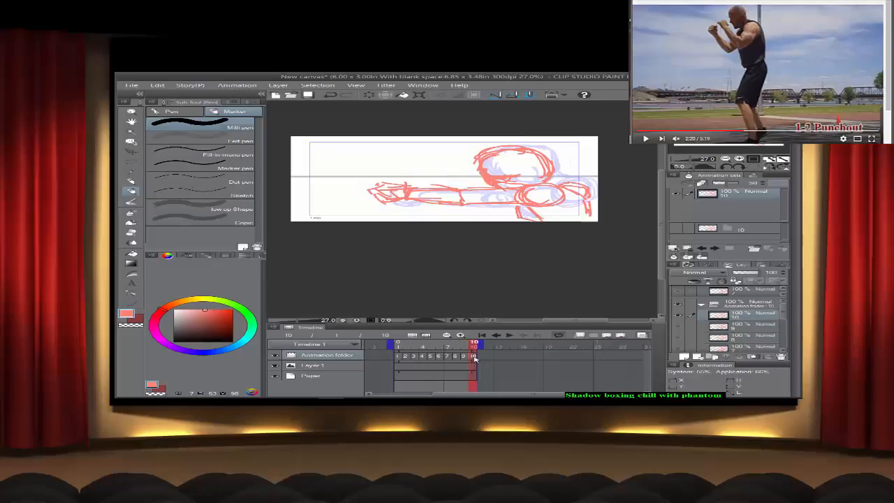
mouse_move(791, 396)
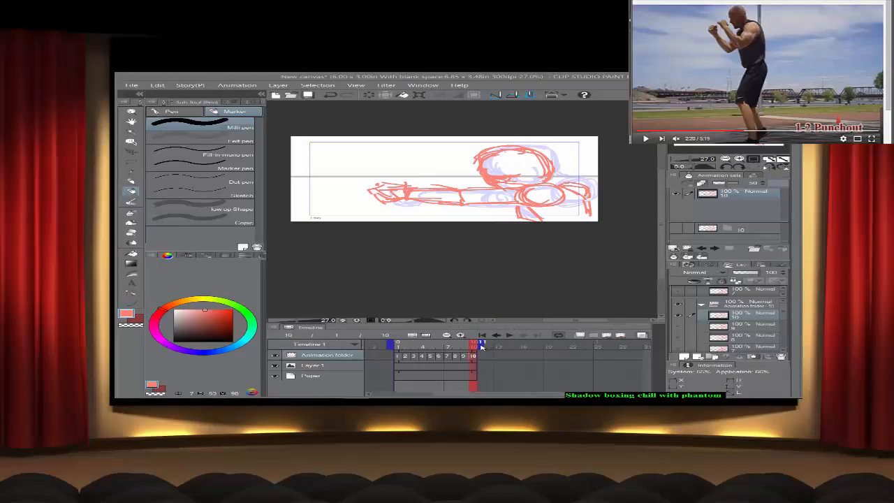
left_click_drag(481, 347, 597, 354)
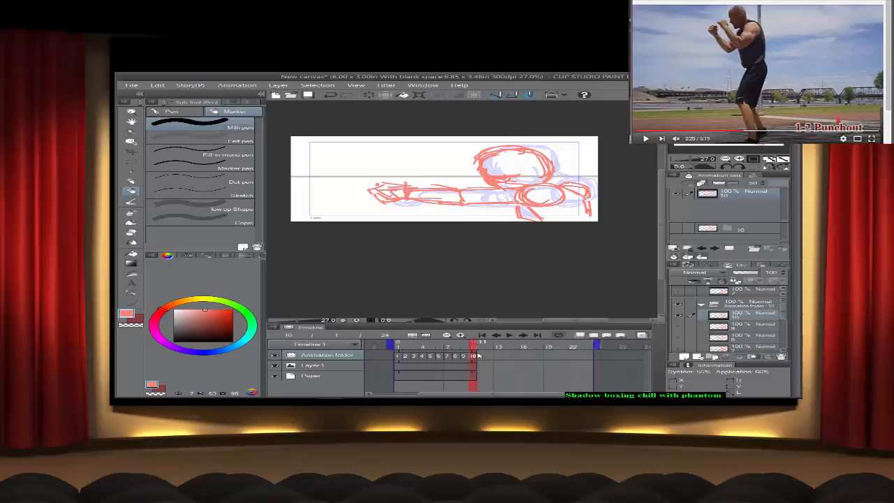
left_click(479, 355)
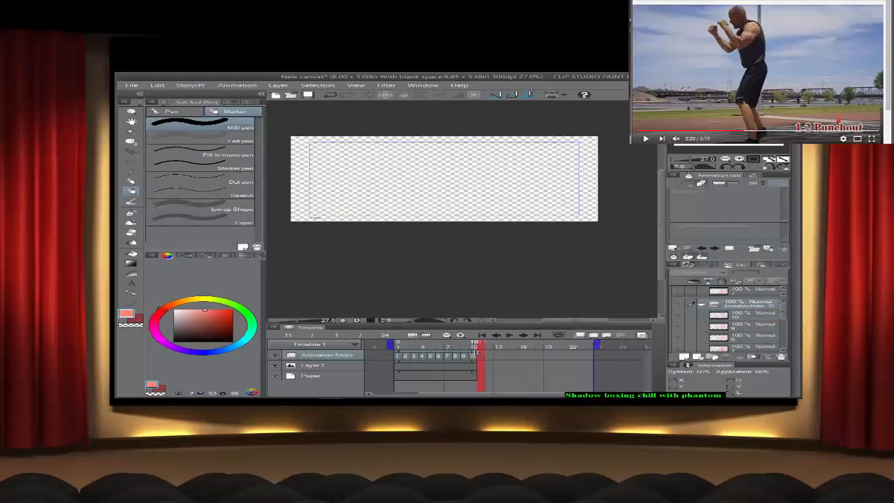
left_click(476, 354)
left_click_drag(476, 355, 583, 361)
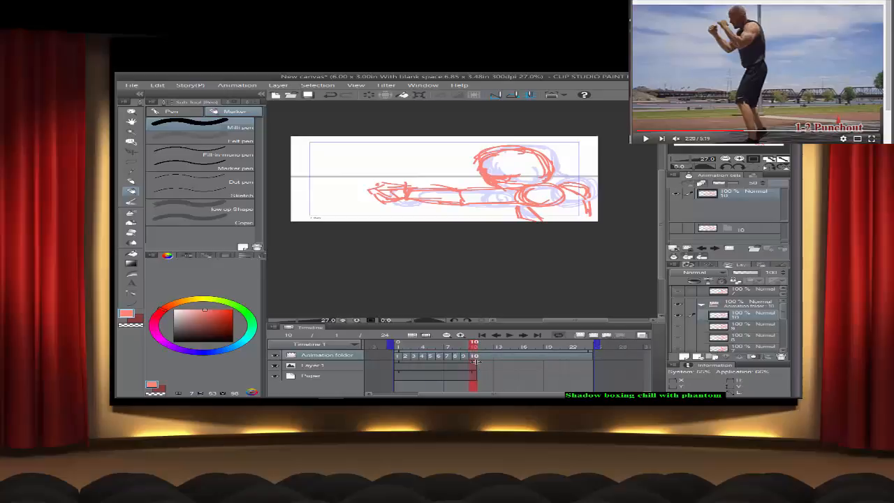
left_click_drag(477, 366, 595, 367)
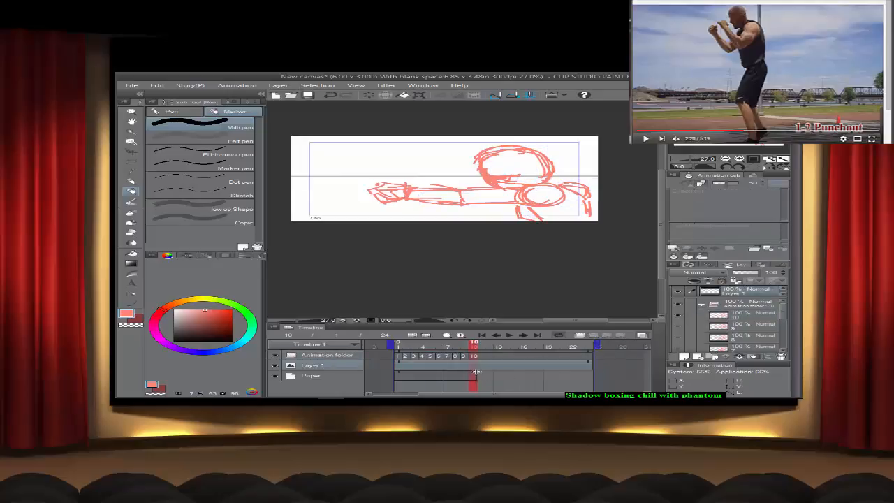
left_click_drag(475, 376, 595, 375)
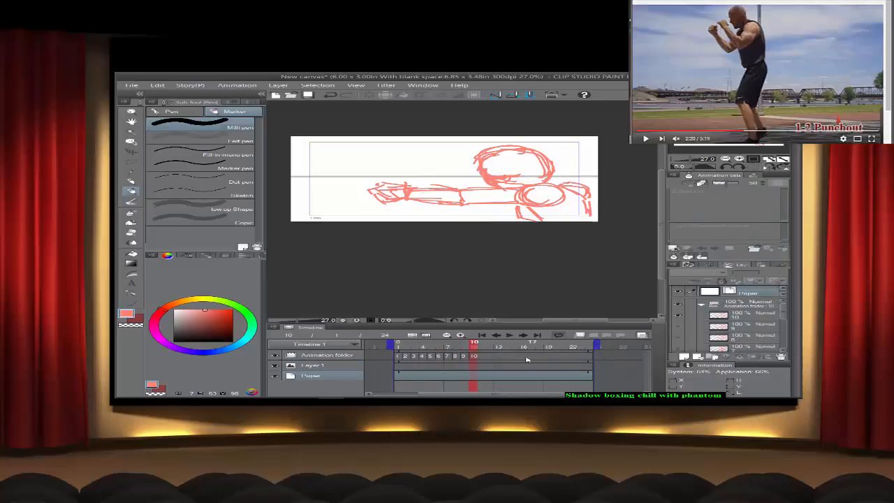
Step: Space the ten cels of the Animation folder out across the 24-frame timeline by moving them to later frames
left_click(476, 358)
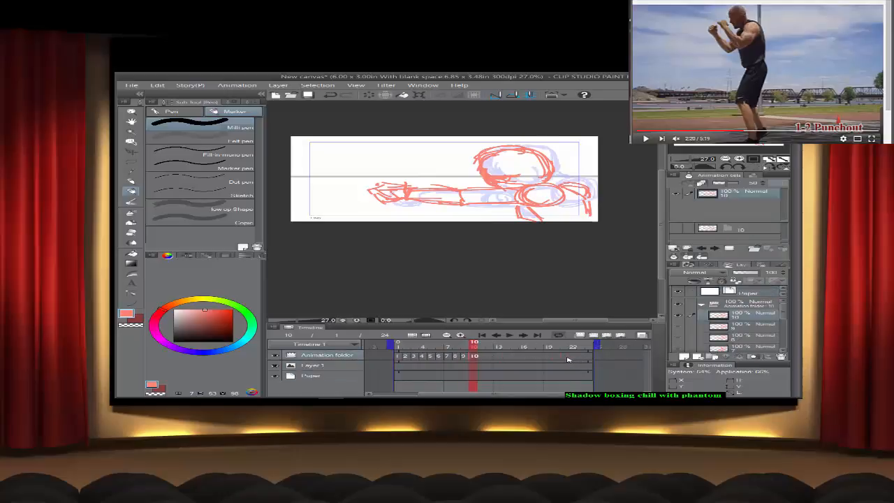
left_click_drag(567, 358, 582, 359)
mouse_move(464, 357)
left_mouse_down()
mouse_move(527, 359)
mouse_move(419, 359)
mouse_move(428, 358)
left_mouse_up()
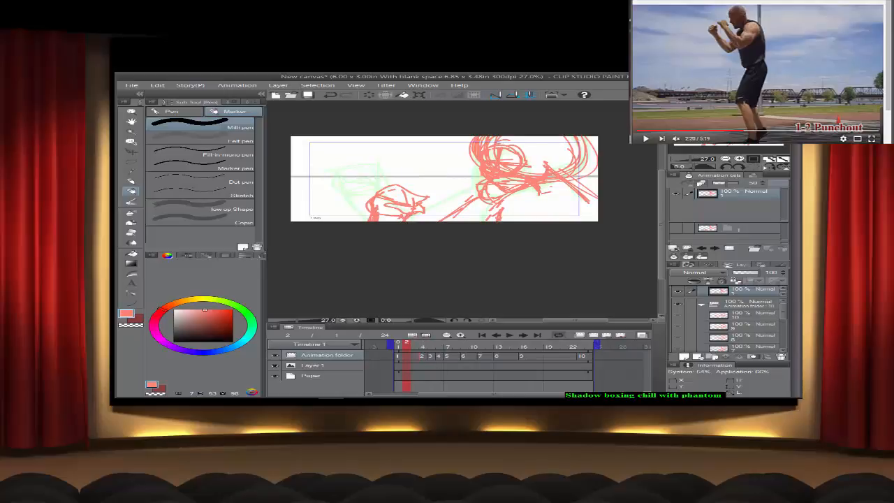
Step: Extend the timeline's end to frame 36 and stretch the Animation folder, Layer 1 and Paper clips to match
left_click(447, 335)
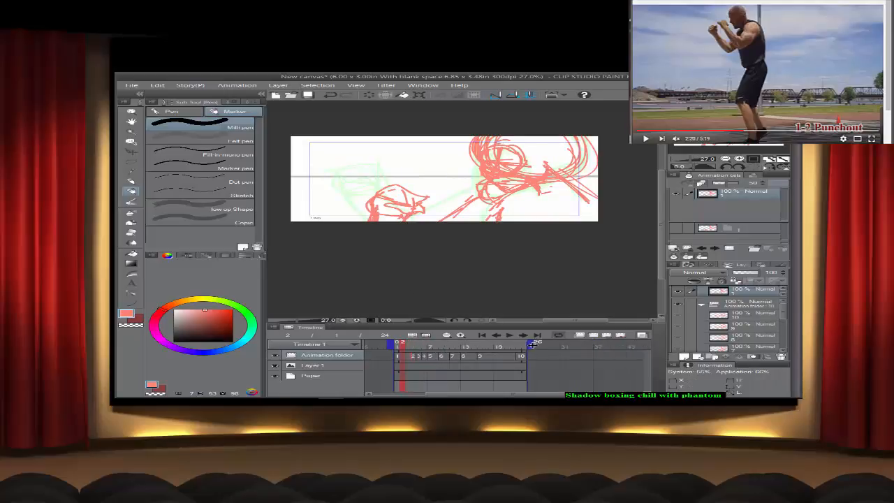
mouse_move(531, 345)
left_mouse_down()
mouse_move(603, 345)
mouse_move(595, 352)
left_mouse_up()
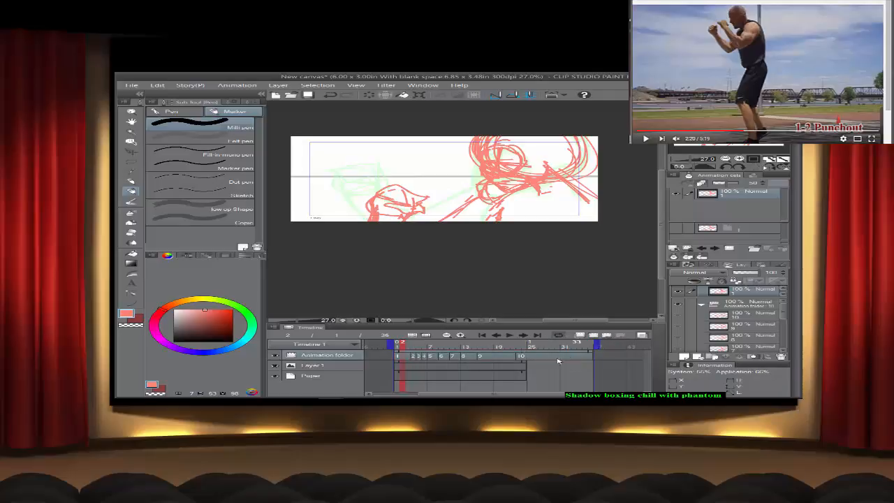
left_click(525, 364)
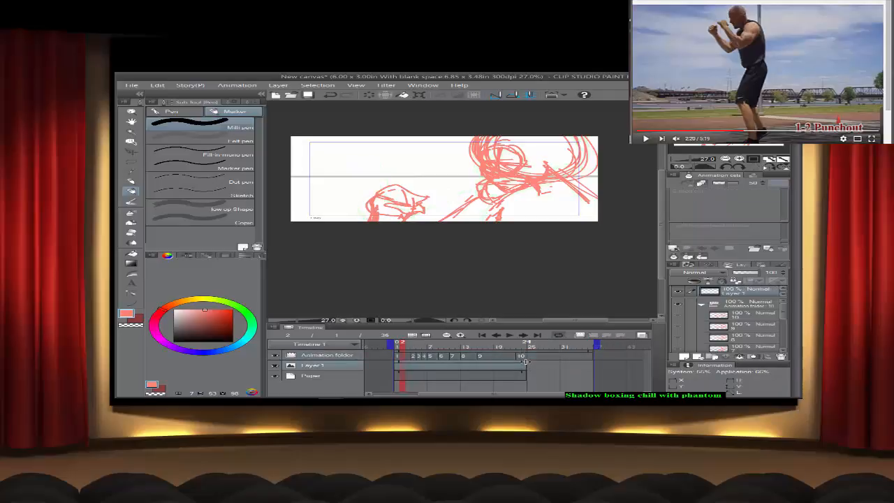
left_click_drag(525, 364, 593, 363)
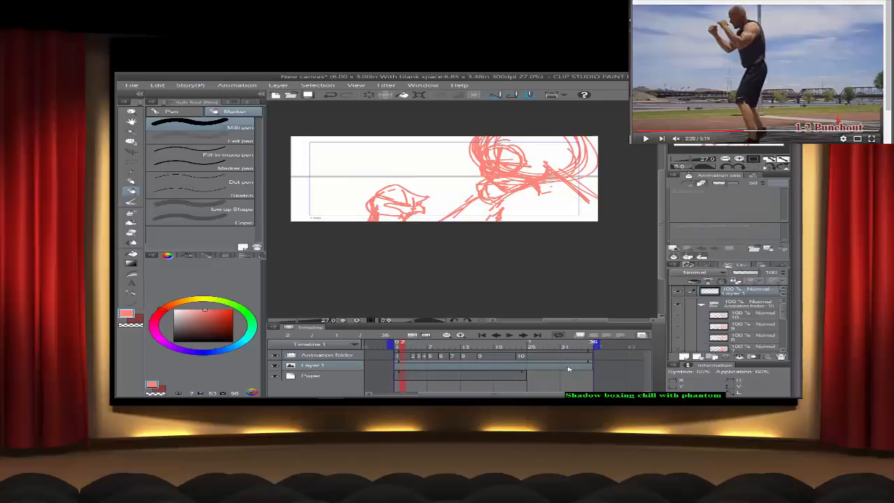
left_click_drag(526, 373, 594, 372)
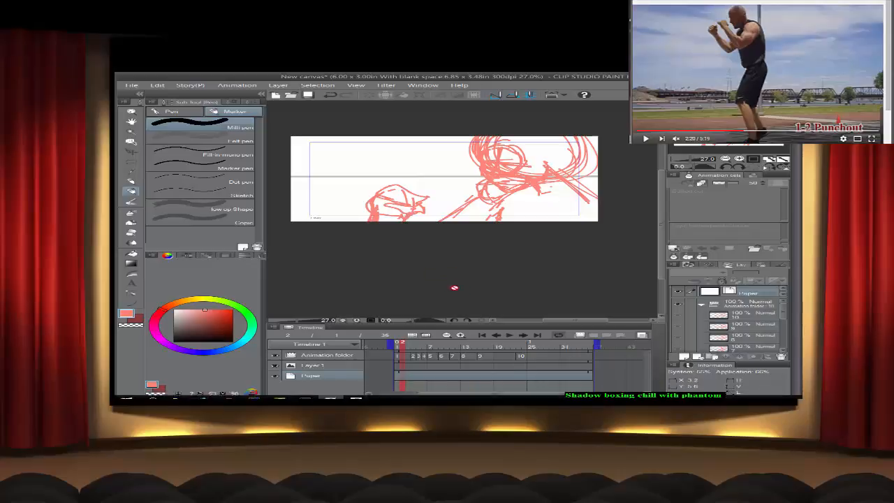
left_click(460, 336)
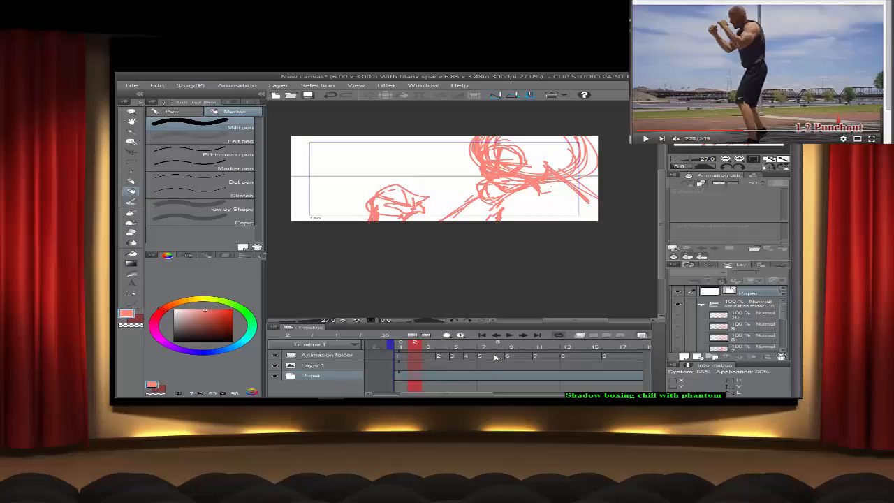
left_click(446, 336)
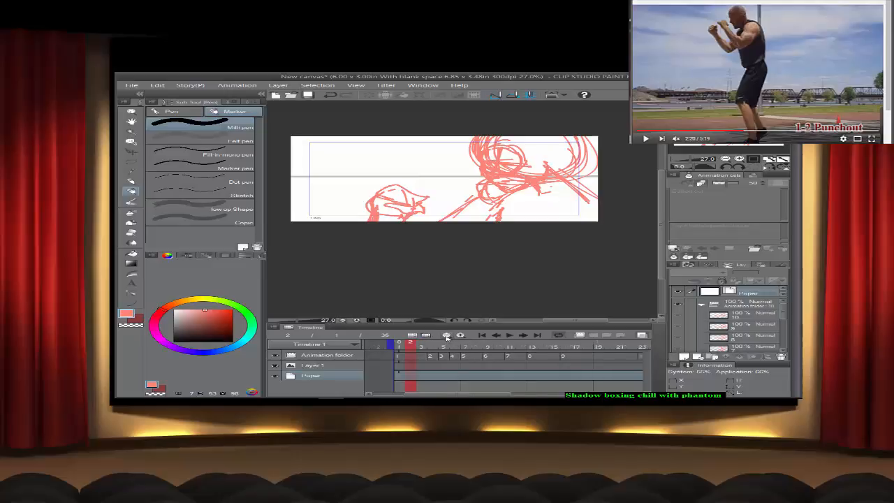
Step: Spread cels 2 to 10 of the Animation folder across the 36-frame timeline, placing cel 2 on frame 6
left_click(447, 336)
left_click(447, 337)
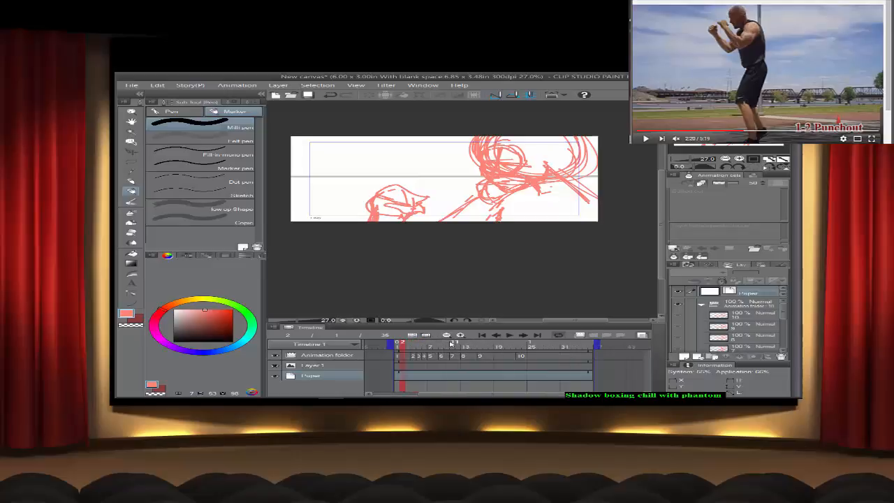
left_click(479, 356)
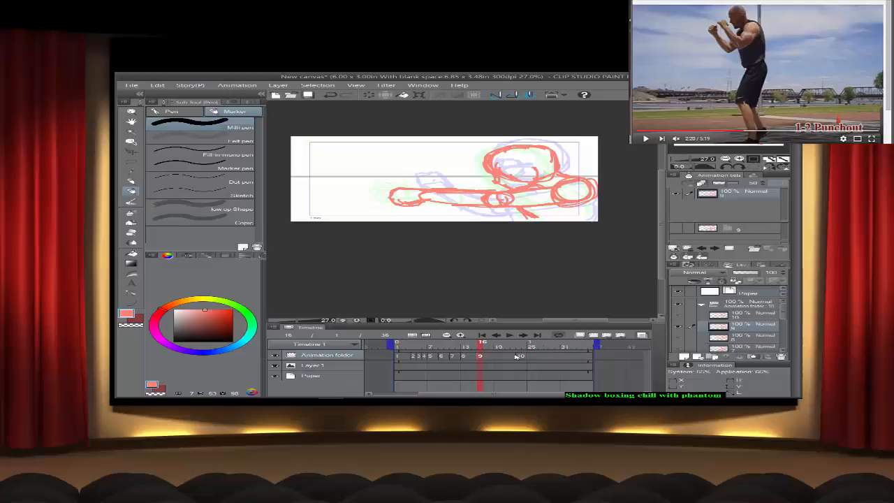
left_click_drag(524, 357, 582, 358)
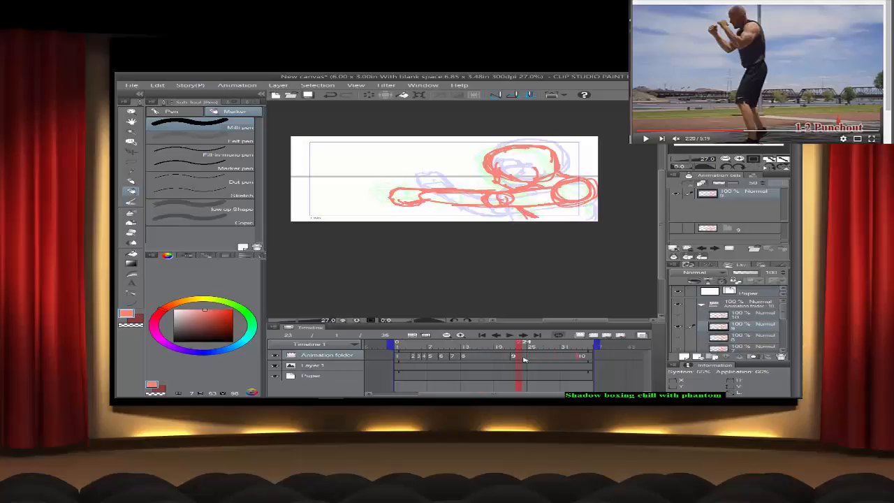
left_click_drag(516, 358, 554, 359)
mouse_move(465, 358)
left_mouse_down()
mouse_move(531, 361)
mouse_move(487, 360)
left_mouse_up()
left_click(440, 357)
mouse_move(431, 359)
left_mouse_down()
mouse_move(476, 360)
mouse_move(424, 359)
left_mouse_up()
left_click(420, 358)
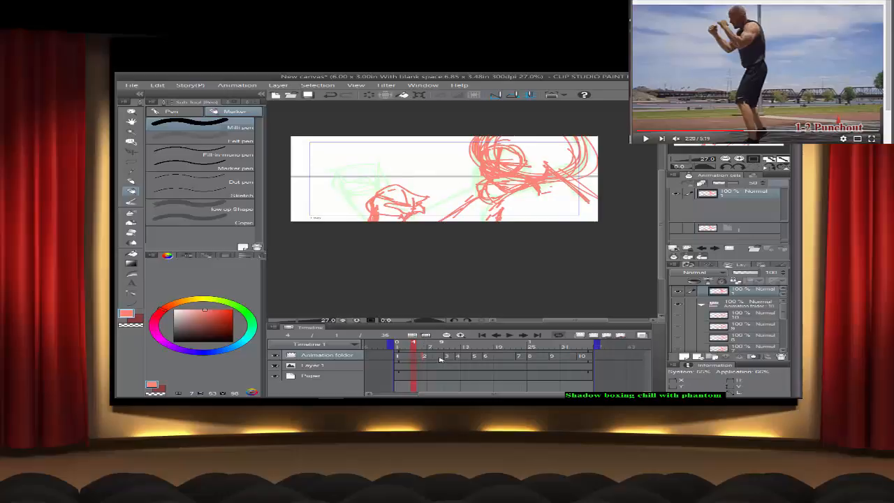
Step: Space cels 3, 4 and 5 five frames apart, placing them on frames 11, 16 and 21
left_click(447, 359)
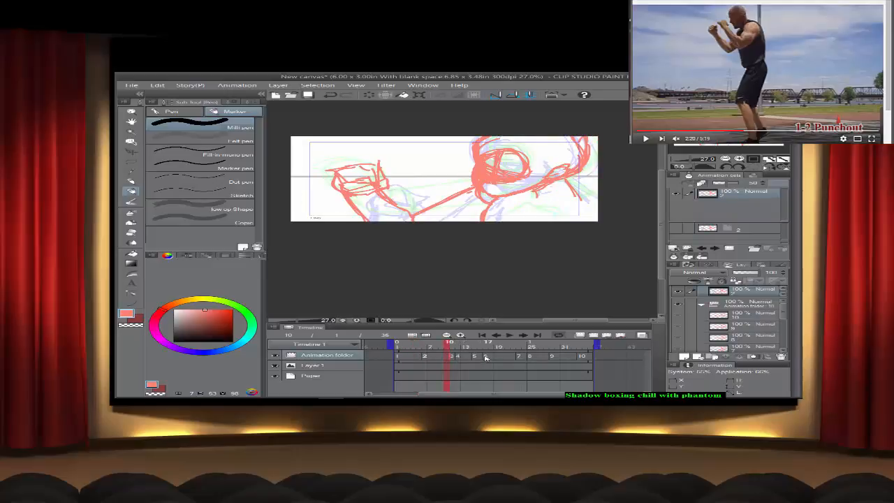
left_click(486, 358)
left_click_drag(508, 357, 507, 359)
left_click(475, 358)
left_click(457, 359)
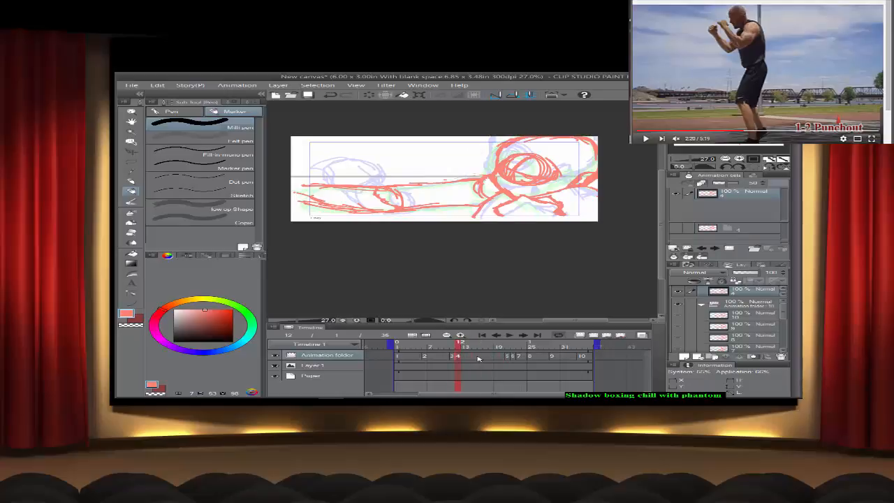
mouse_move(476, 358)
left_mouse_down()
mouse_move(518, 358)
mouse_move(511, 358)
left_mouse_up()
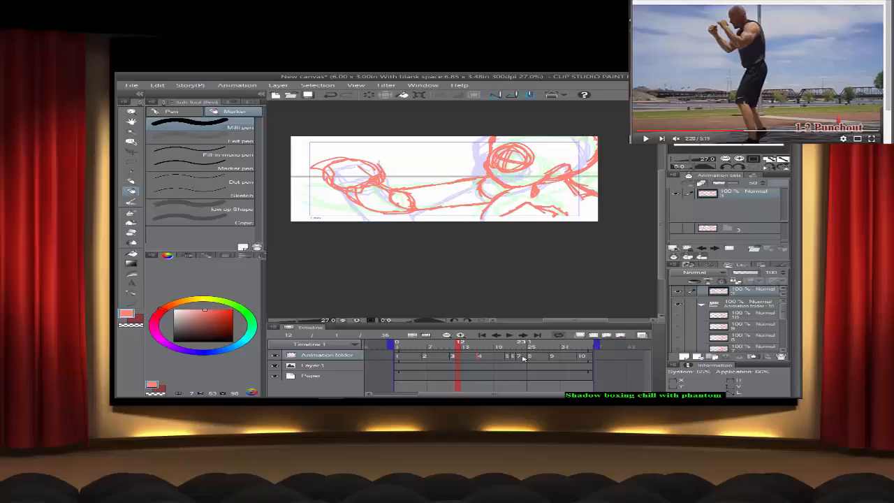
left_click(530, 357)
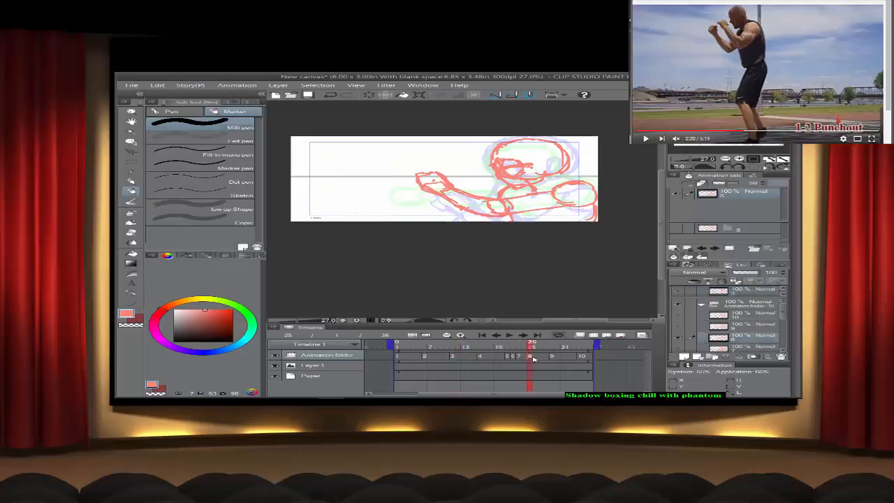
left_click_drag(530, 357, 534, 359)
left_click(514, 358)
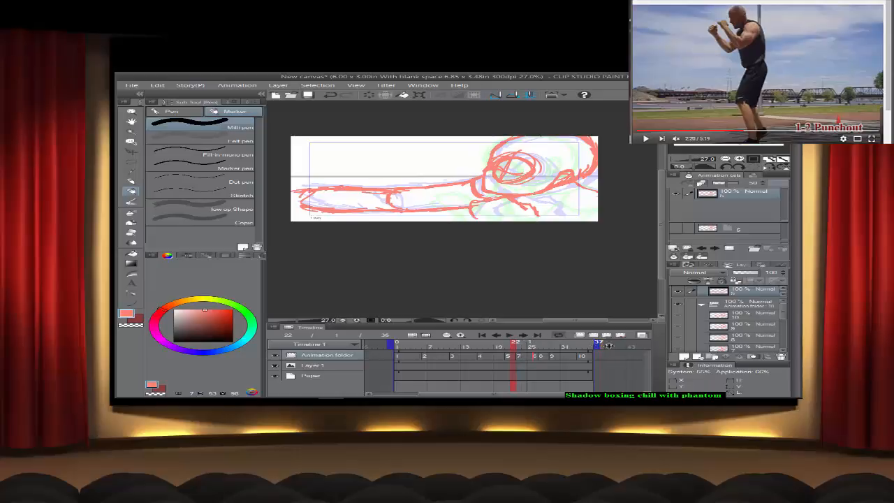
Step: Extend the timeline's end to frame 45 and stretch the Animation folder, Layer 1 and Paper clips to match
left_click_drag(608, 345, 644, 344)
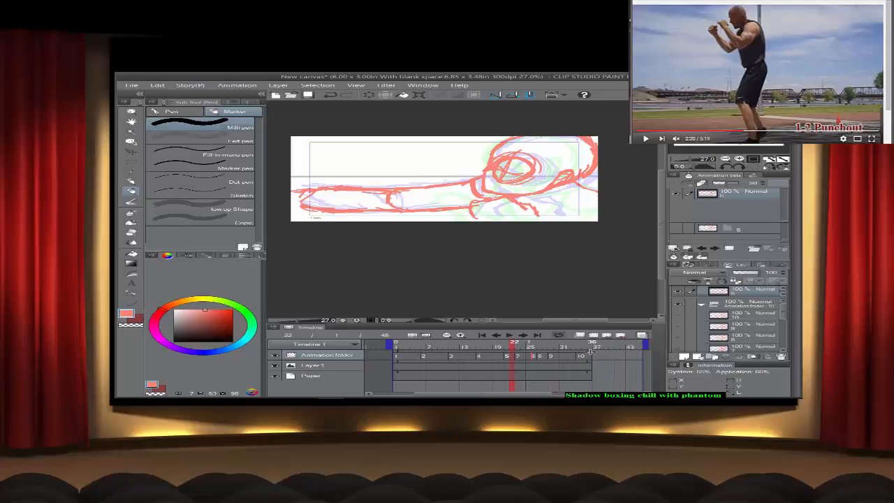
left_click_drag(592, 353, 610, 353)
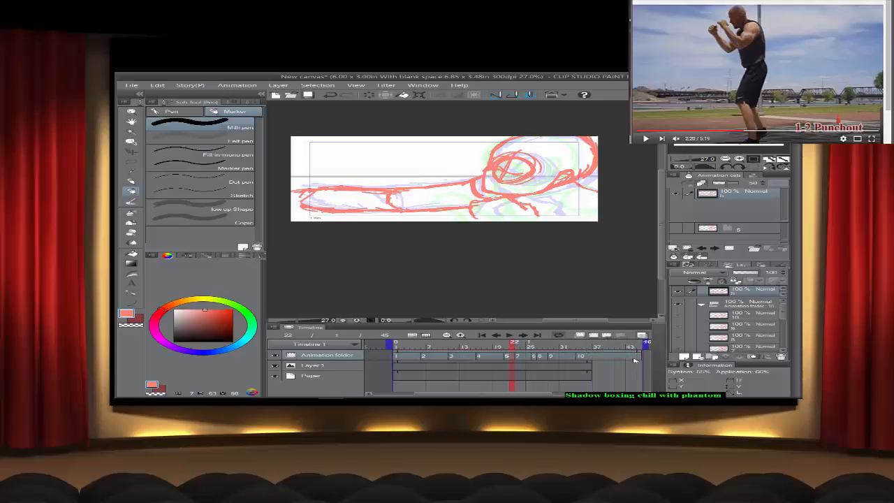
left_click(636, 362)
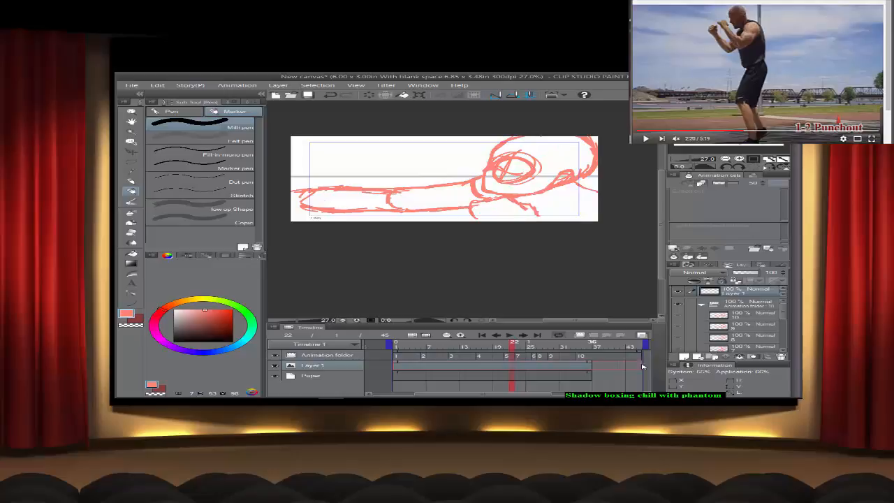
left_click(629, 373)
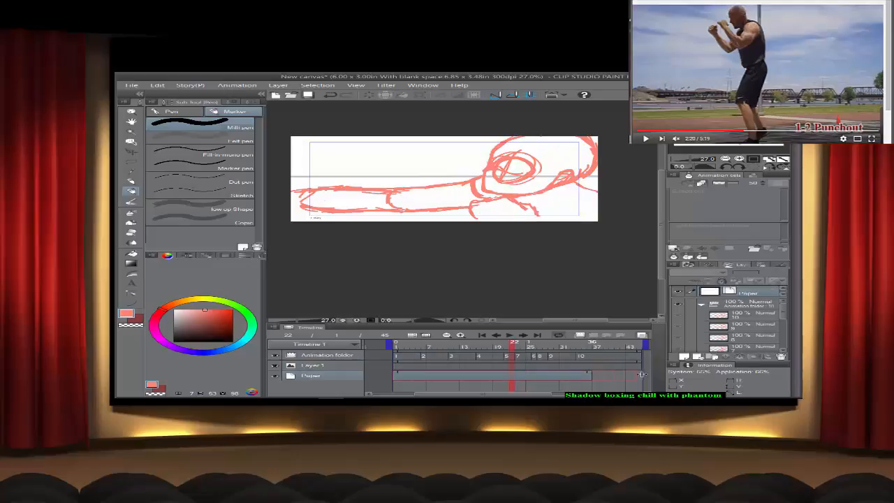
left_click_drag(642, 374, 640, 374)
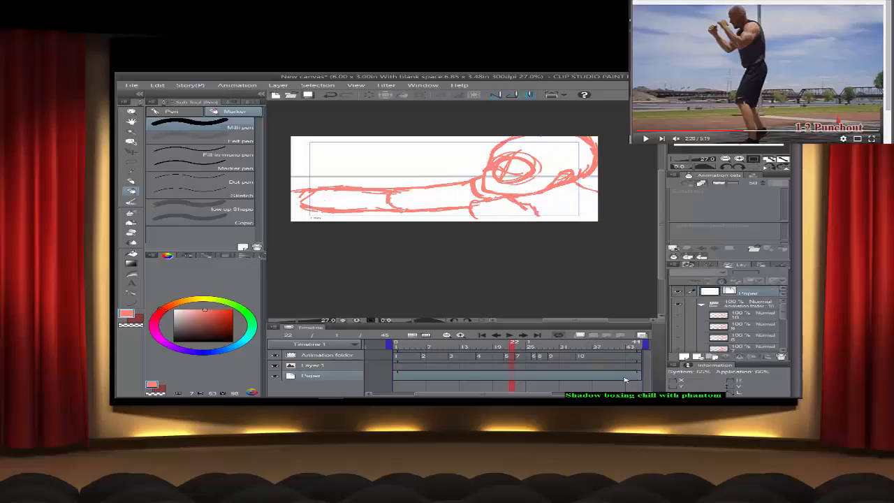
Step: Move cels 7 and 8 behind cel 10 on the timeline and place cel 6 on frame 26
left_click(519, 357)
left_click_drag(609, 360, 621, 359)
left_click(535, 357)
left_click_drag(540, 357, 595, 358)
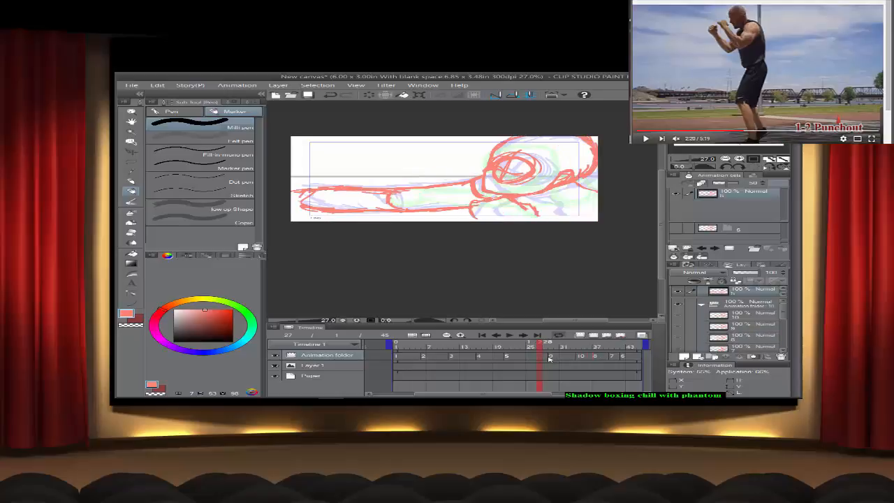
left_click(622, 357)
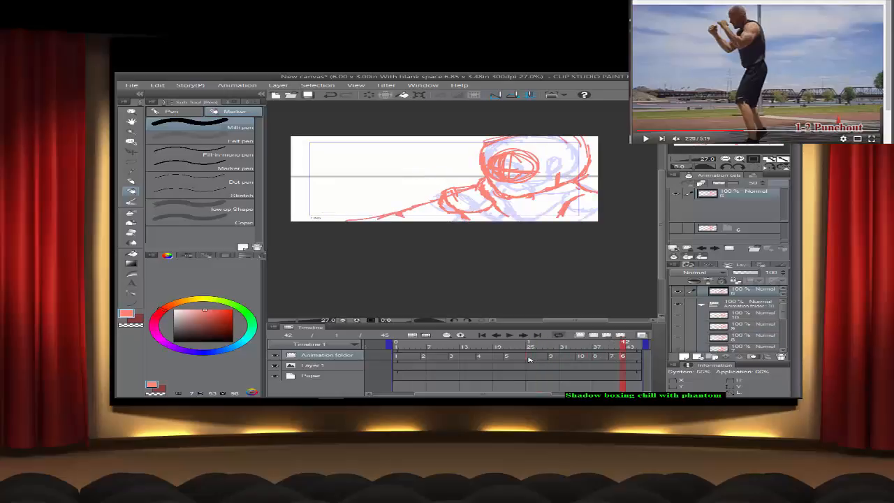
left_click_drag(529, 359, 530, 360)
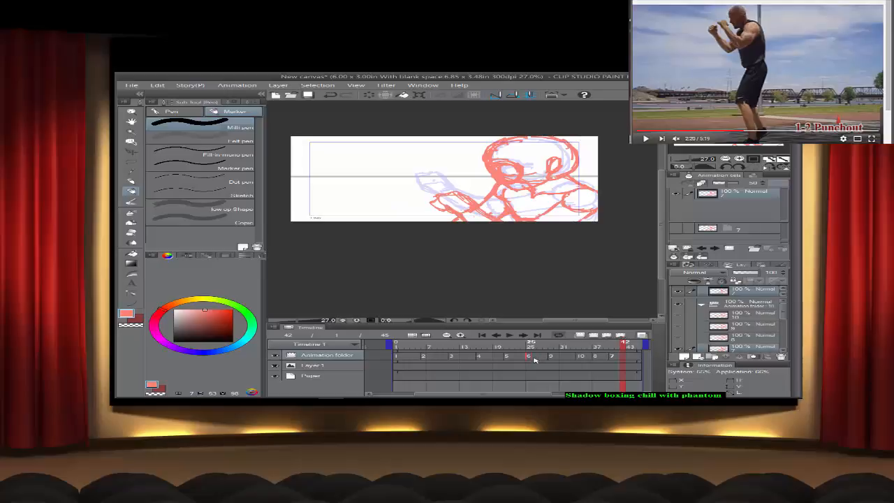
Step: Move cel 9 to frame 42 near the timeline's end and place cel 7 on frame 31
left_click(551, 359)
left_click(559, 359)
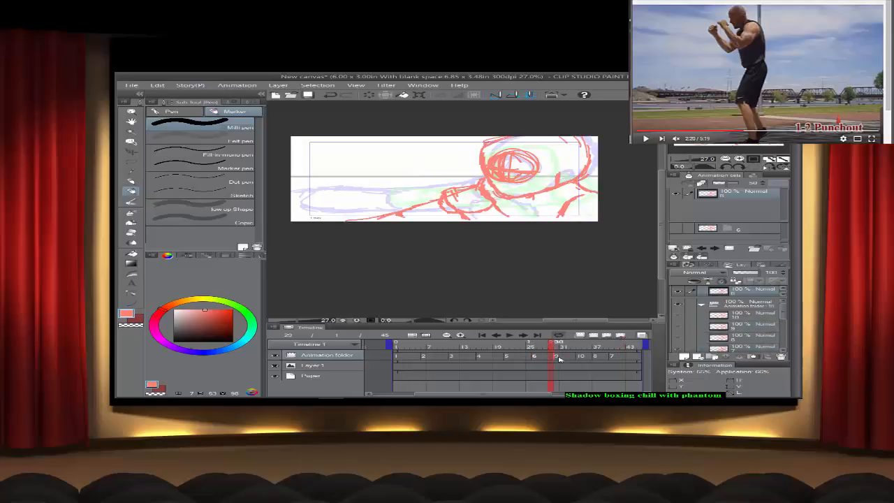
left_click_drag(564, 359, 567, 359)
left_click(579, 358)
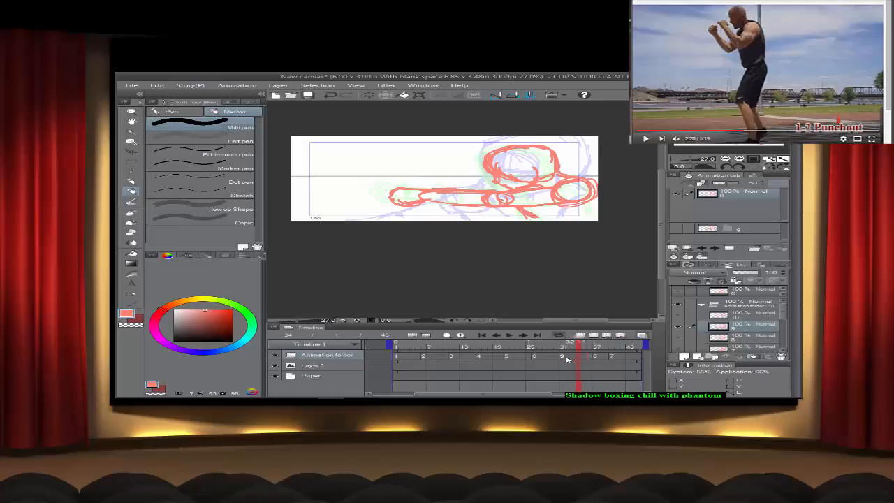
left_click_drag(563, 358, 622, 359)
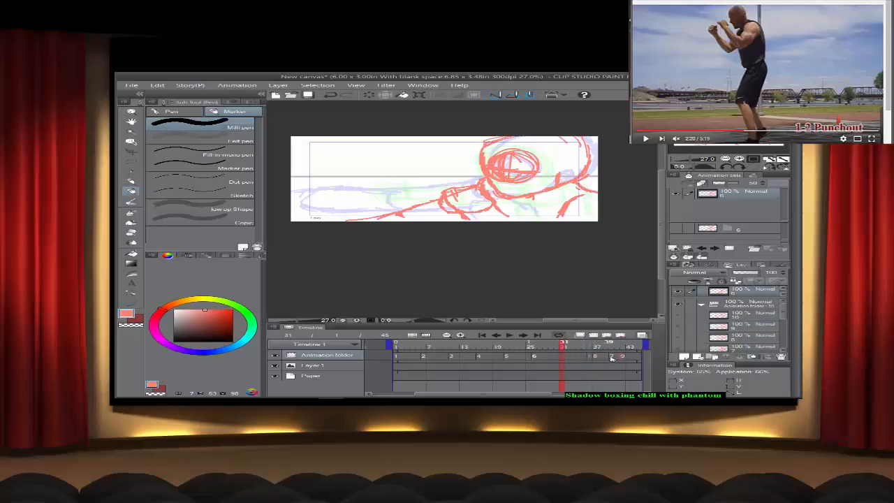
left_click(612, 358)
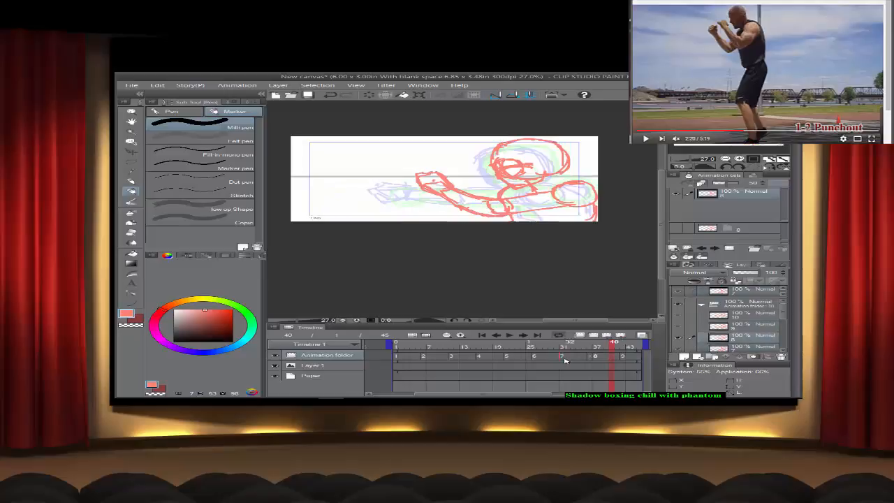
Step: Assign cel 8 to frame 36 and cel 9 to frame 41, deleting their duplicates on frames 37 and 42
left_click(561, 359)
left_click(579, 358)
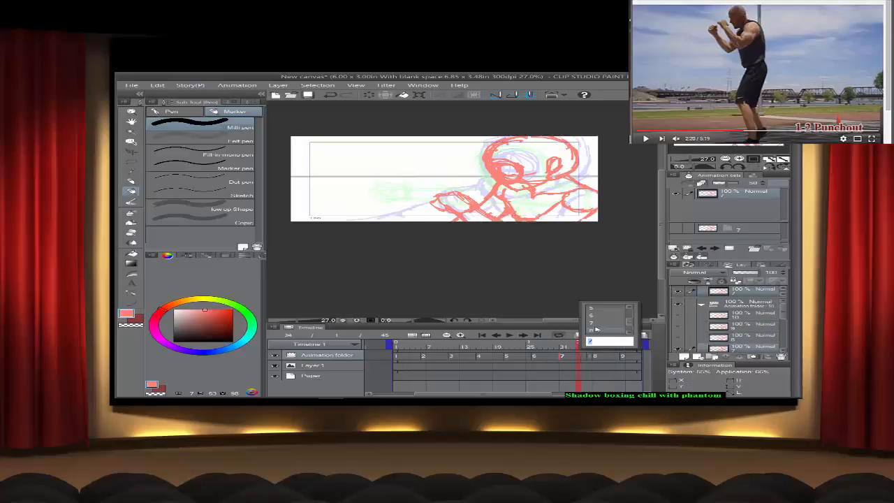
left_click(590, 358)
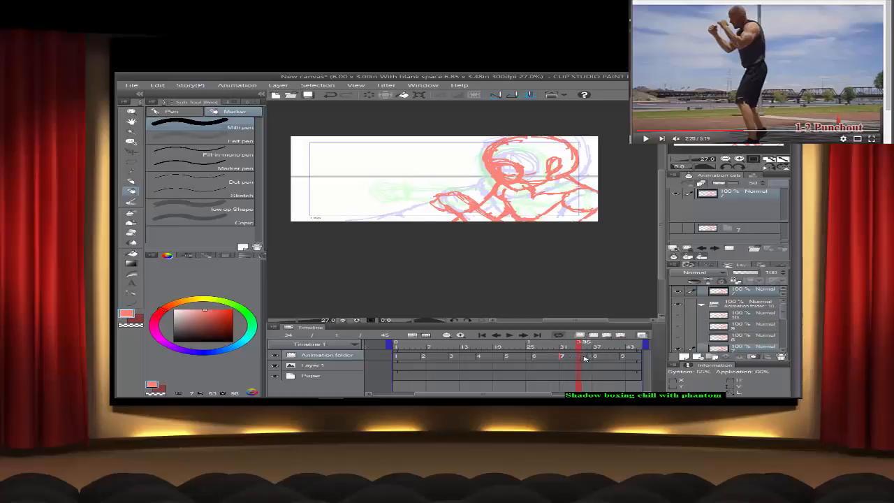
left_click(590, 358)
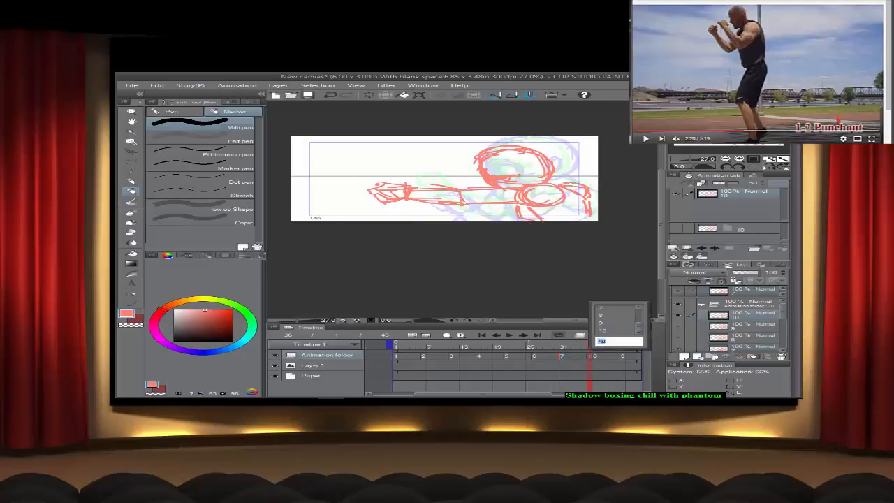
left_click(595, 357)
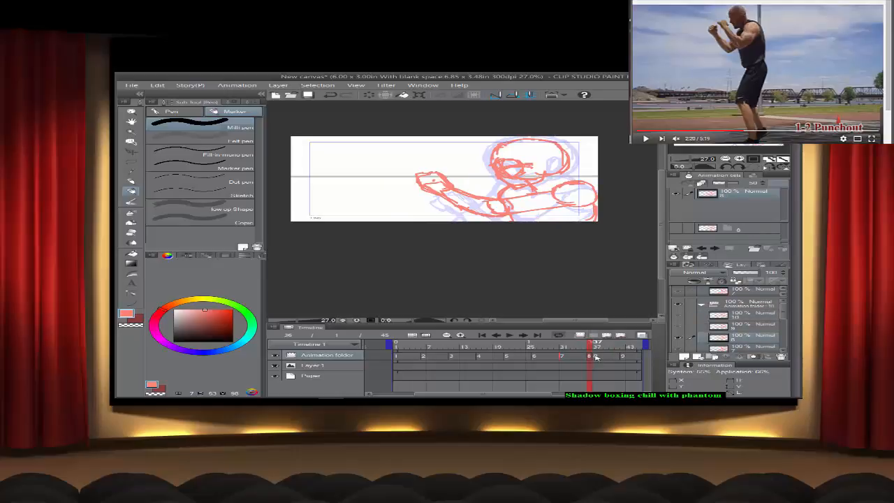
left_click(596, 358)
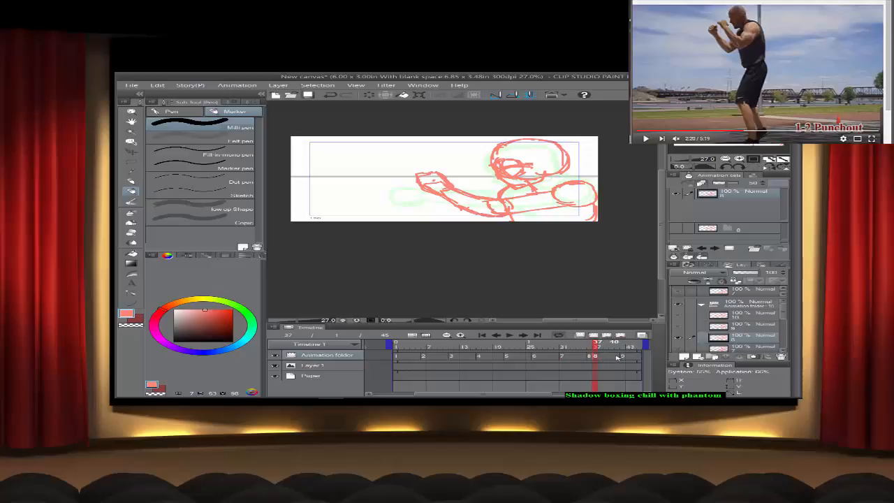
left_click(618, 357)
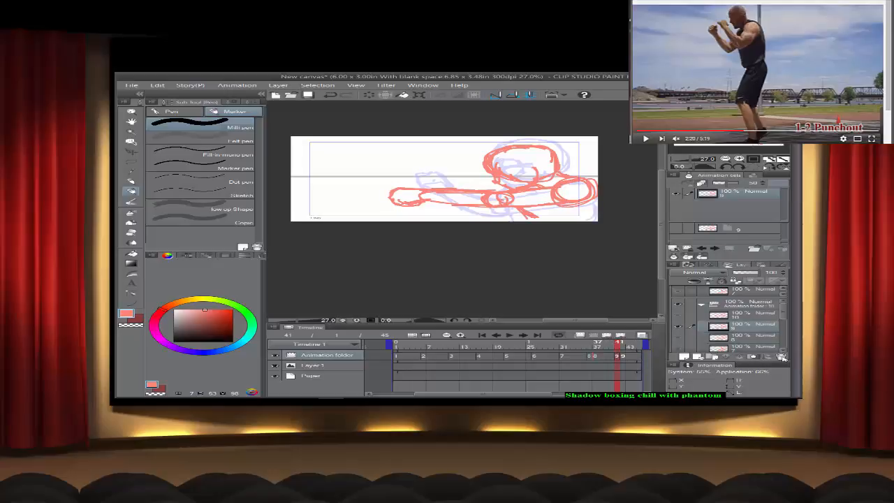
left_click(626, 359)
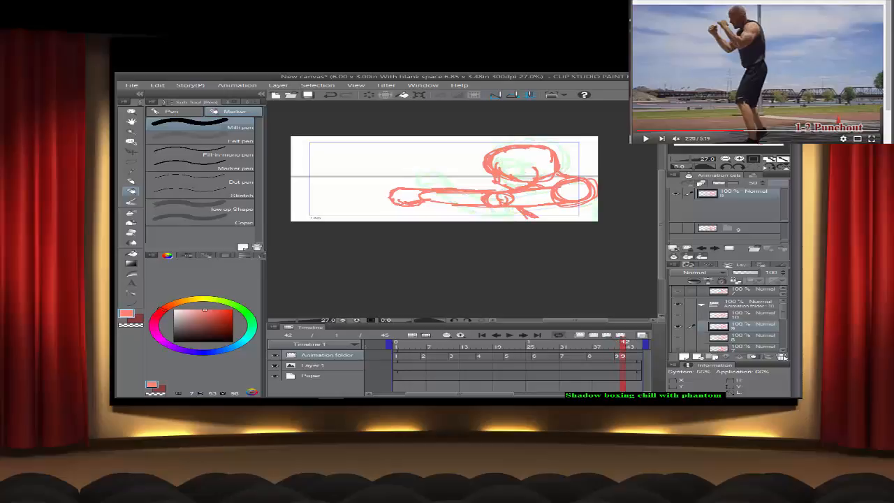
Step: Extend the timeline's end to frame 48 and fit the Layer 1, Paper and Animation folder clips to it
left_click_drag(500, 393, 530, 392)
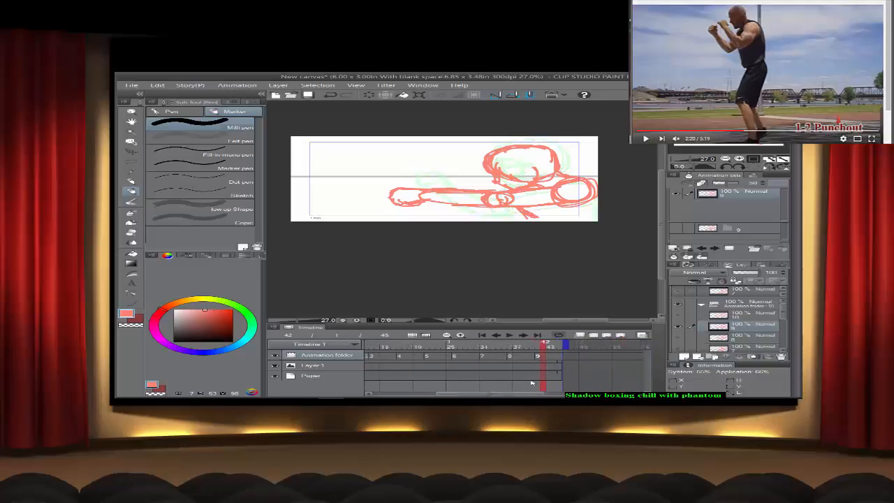
left_click(582, 345)
left_click(560, 364)
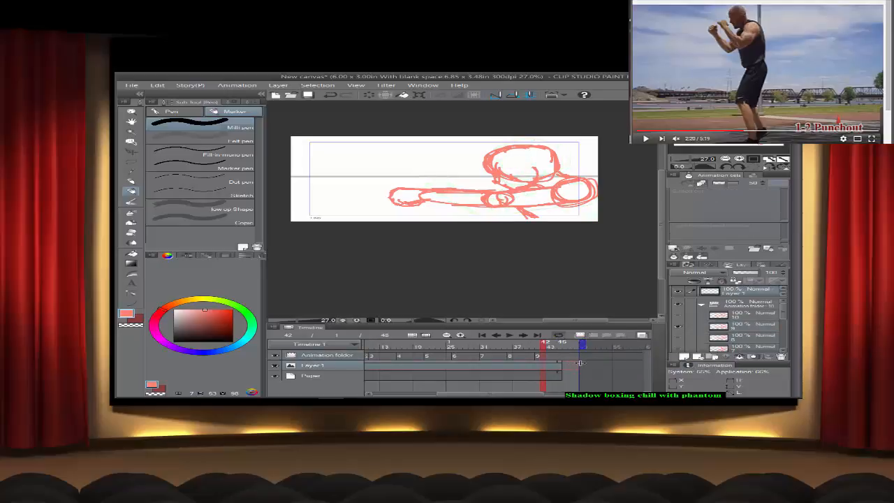
left_click_drag(580, 363, 579, 372)
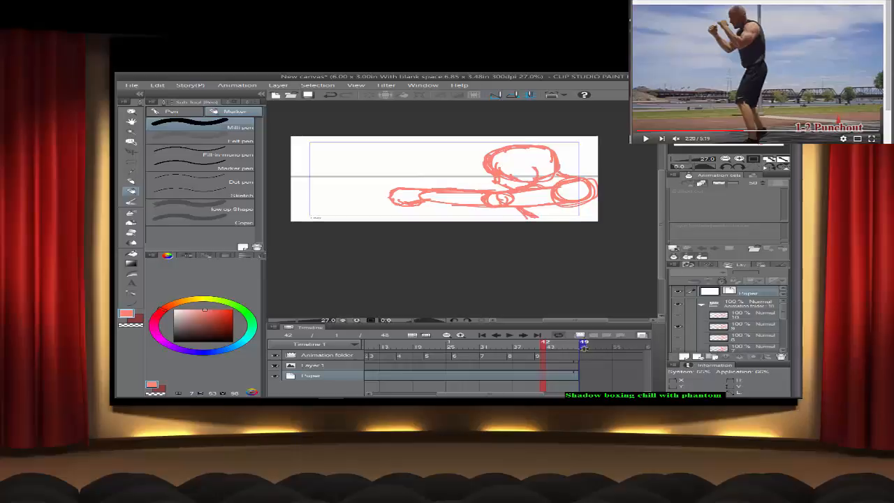
left_click(447, 335)
left_click(447, 336)
left_click(509, 354)
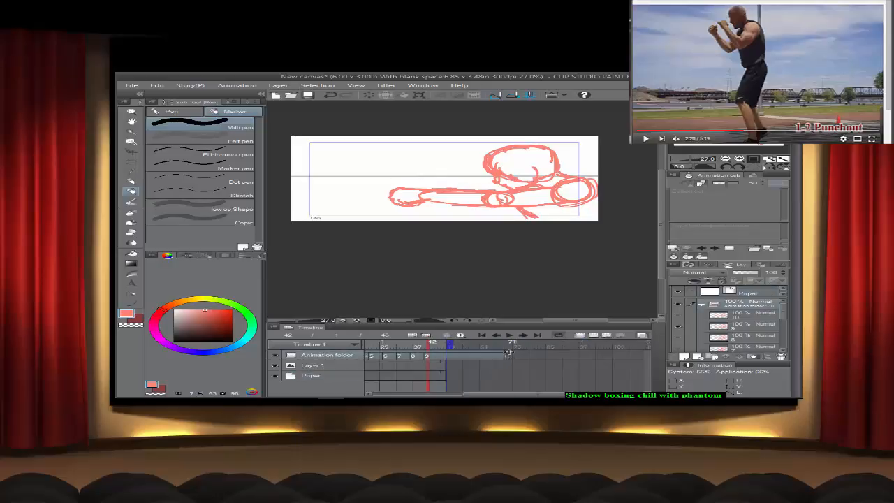
left_click_drag(509, 353, 451, 352)
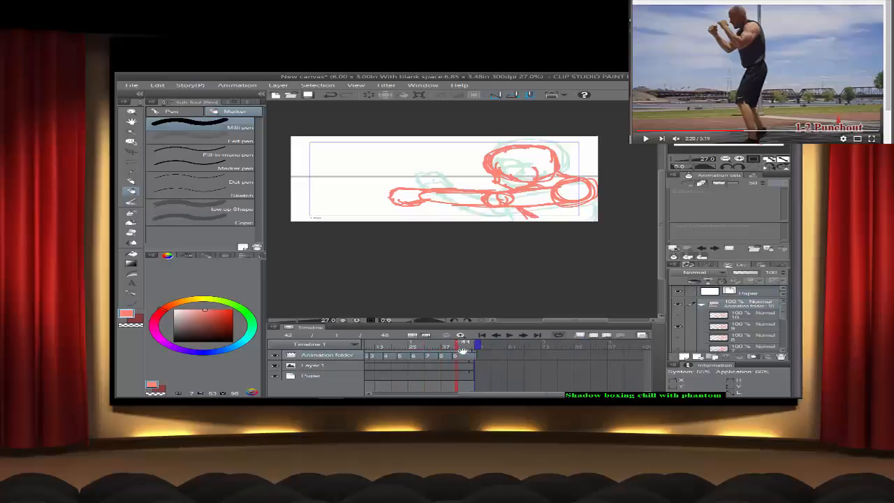
Step: Assign cel 10 to frame 46 of the Animation folder
left_click(461, 335)
left_click(460, 335)
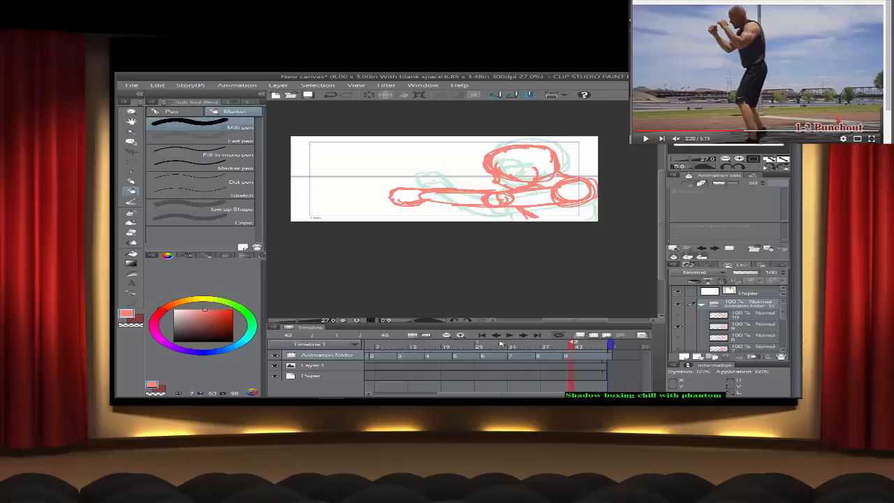
right_click(594, 358)
left_click(613, 332)
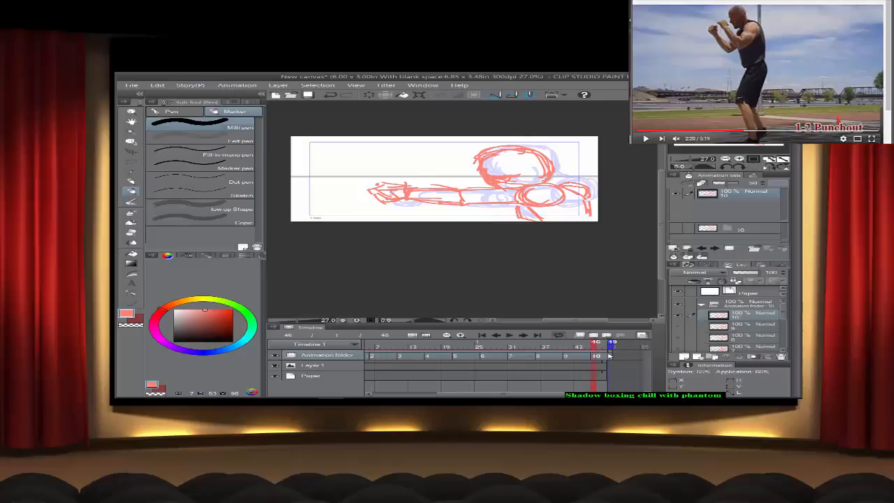
Step: Extend the timeline's end to frame 51 and fit the Animation folder, Layer 1 and Paper clips to it
left_click_drag(649, 348, 578, 357)
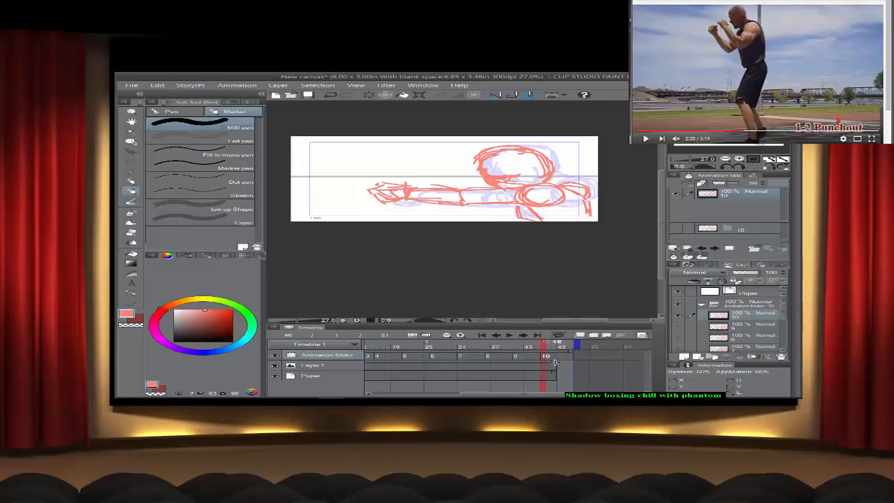
left_click(559, 365)
left_click(559, 375)
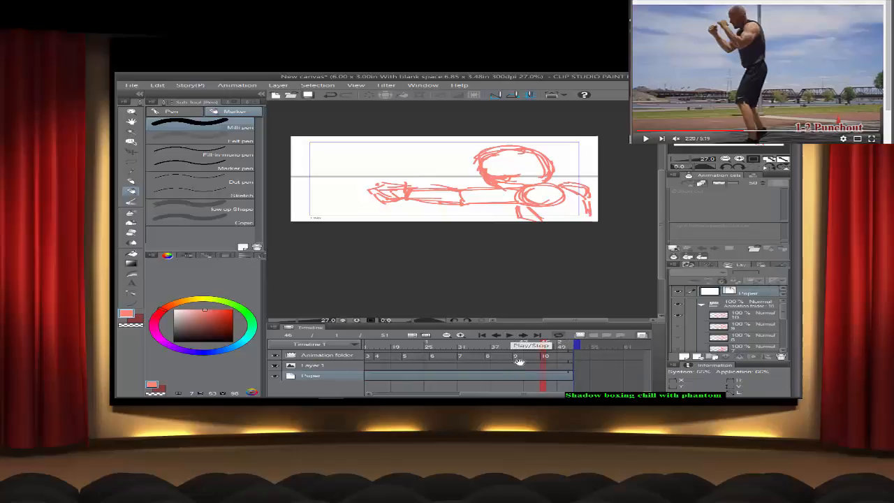
Step: Play the 51-frame animation from the timeline to review the timing of all ten cels, and stop it
left_click_drag(485, 394, 453, 394)
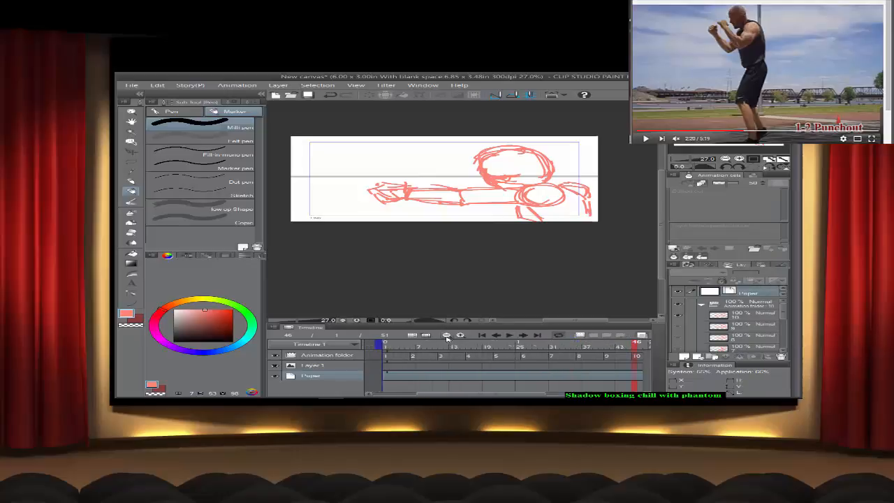
left_click(446, 336)
left_click(510, 337)
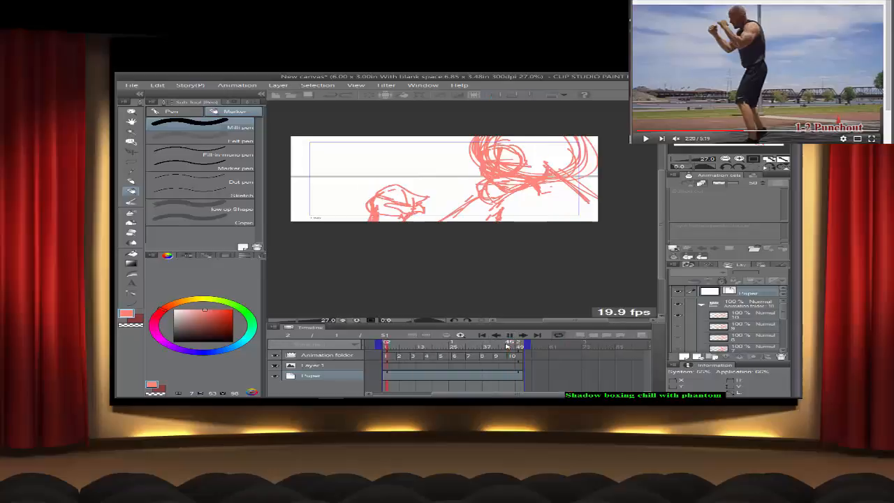
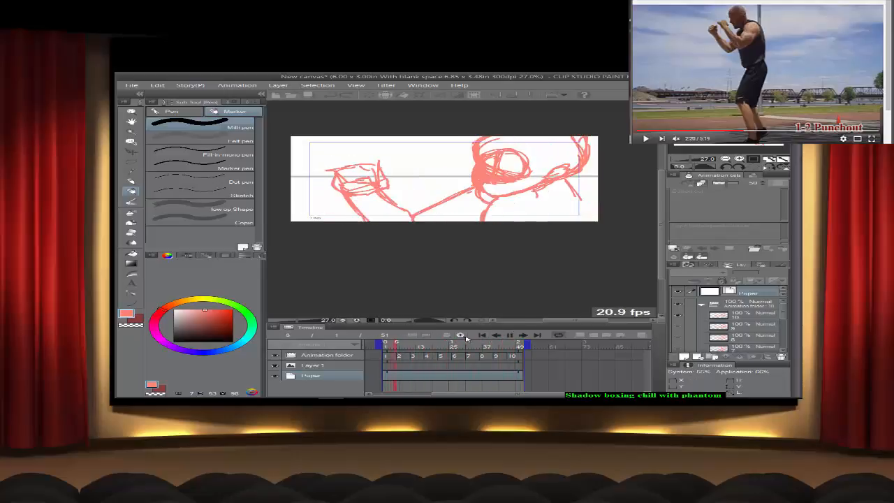
left_click(510, 336)
Step: Retime cels 2 through 7 in the Animation folder to three-frame intervals, on frames 4, 7, 10, 13, 16 and 19
left_click(461, 336)
left_click(461, 335)
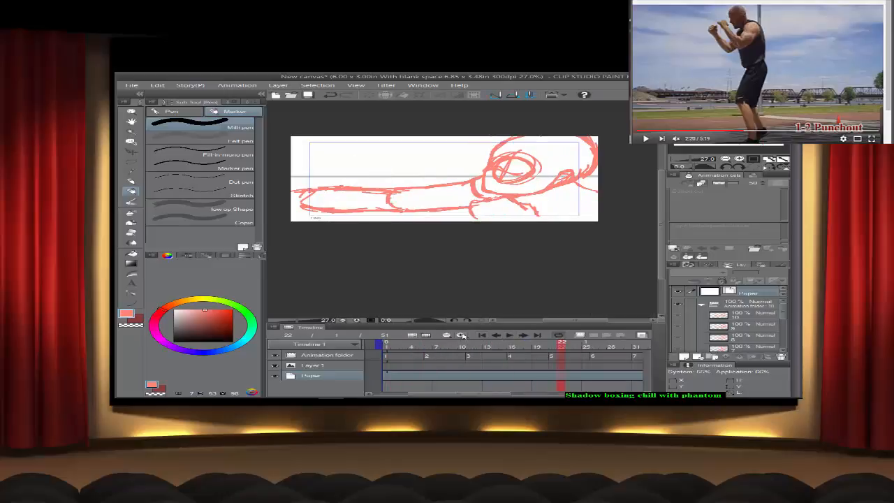
left_click(427, 357)
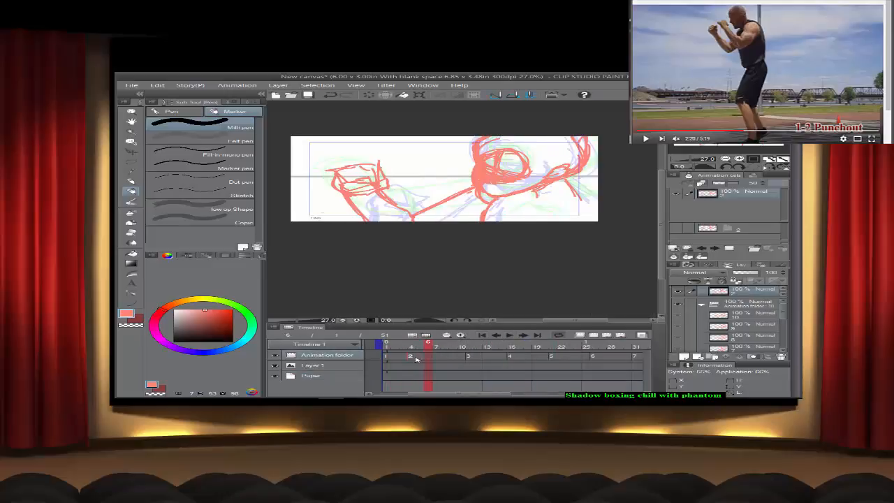
left_click(476, 357)
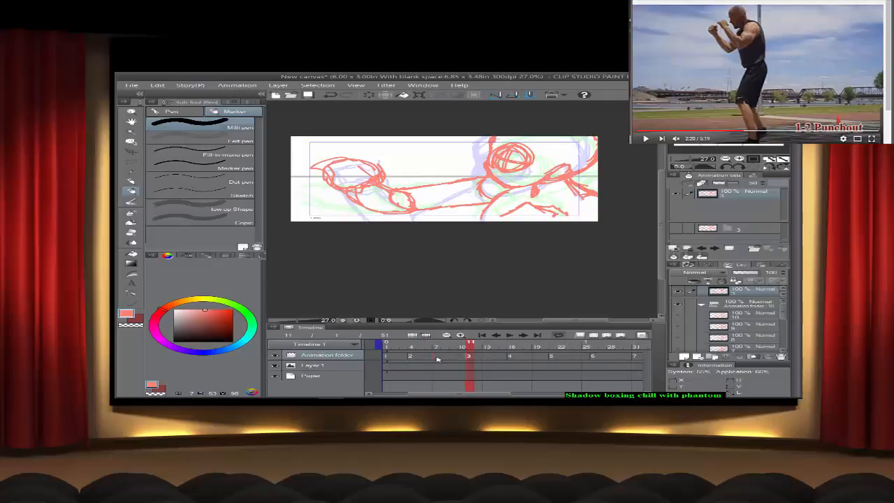
left_click(512, 357)
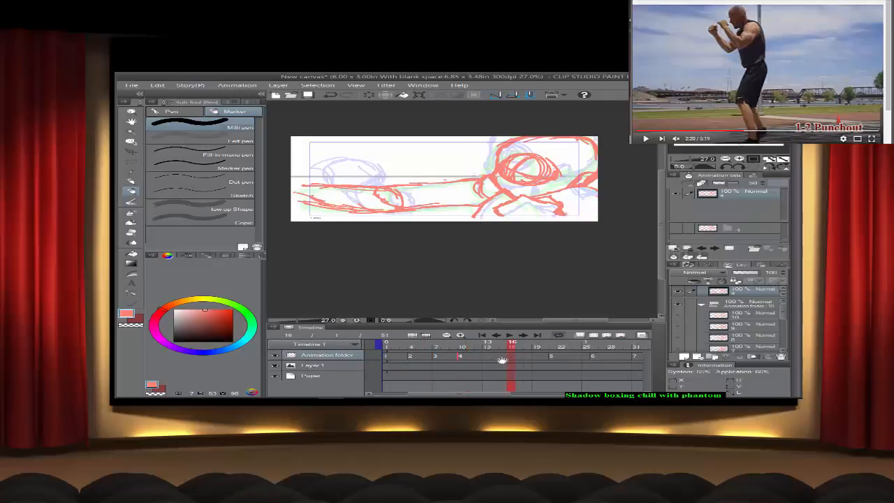
left_click(552, 357)
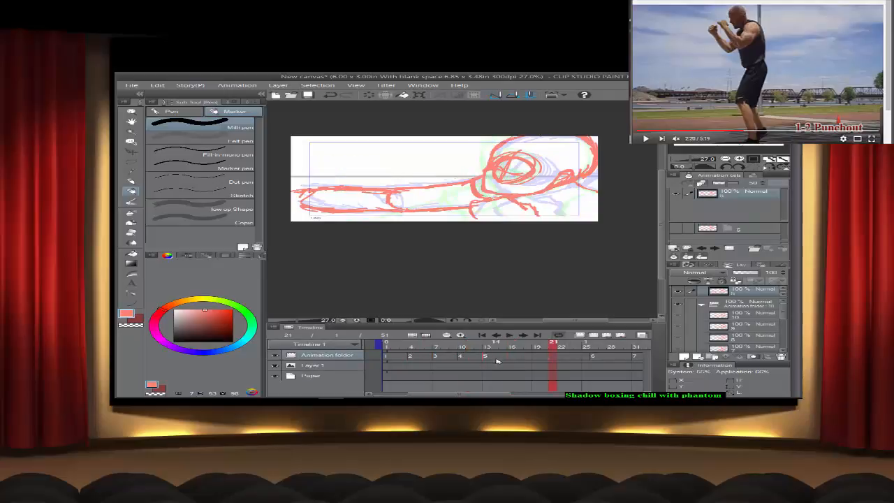
left_click(590, 357)
left_click_drag(512, 358, 512, 359)
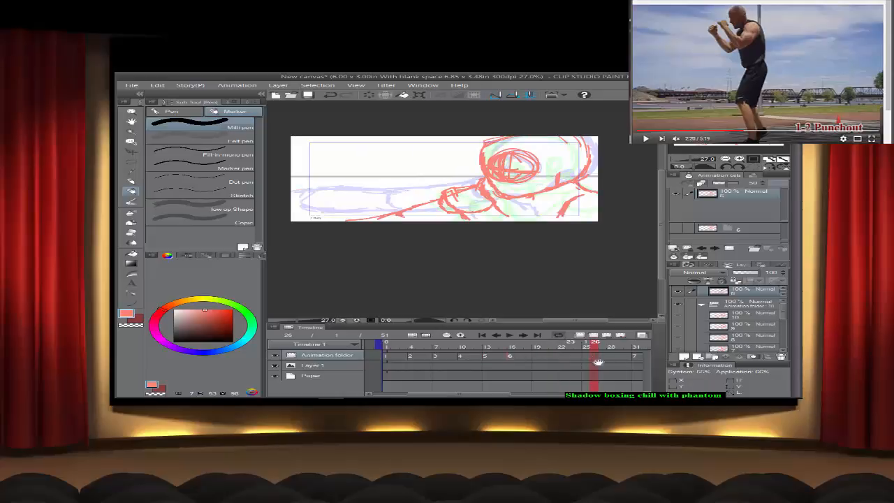
left_click(636, 357)
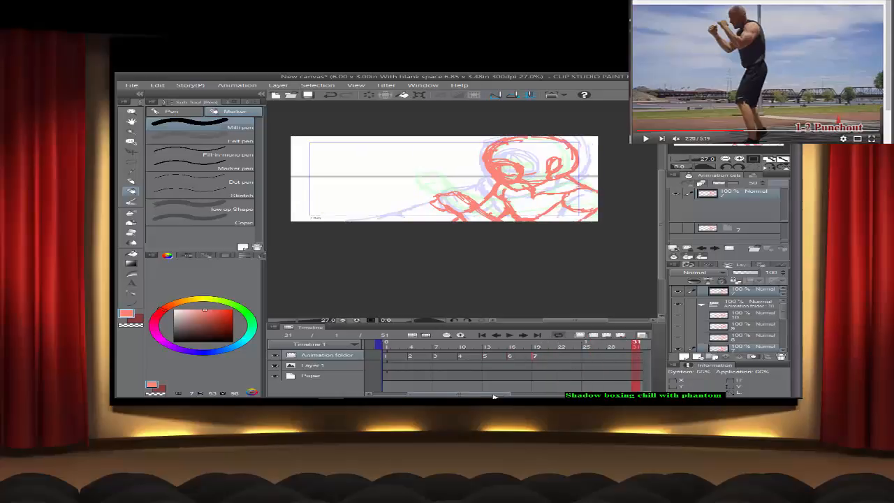
Step: Move cels 8, 9 and 10 to frames 22, 25 and 28, and shorten the timeline's end to frame 30
left_click_drag(494, 396, 549, 359)
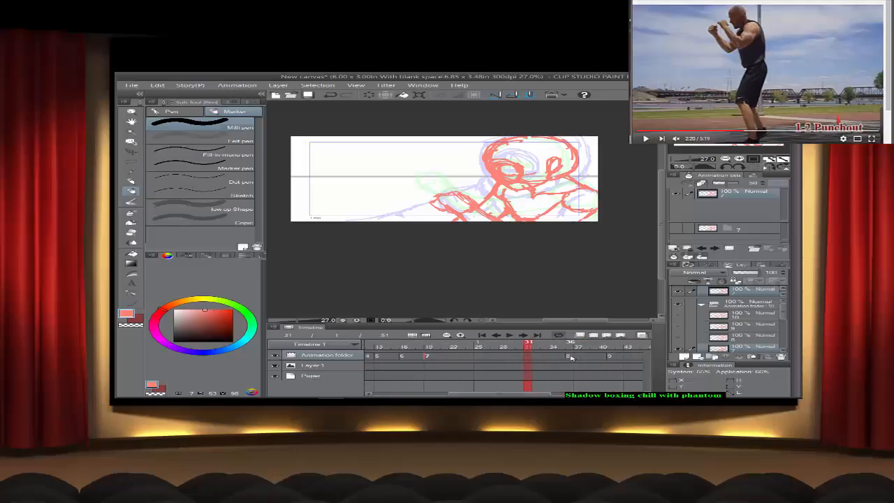
left_click(570, 357)
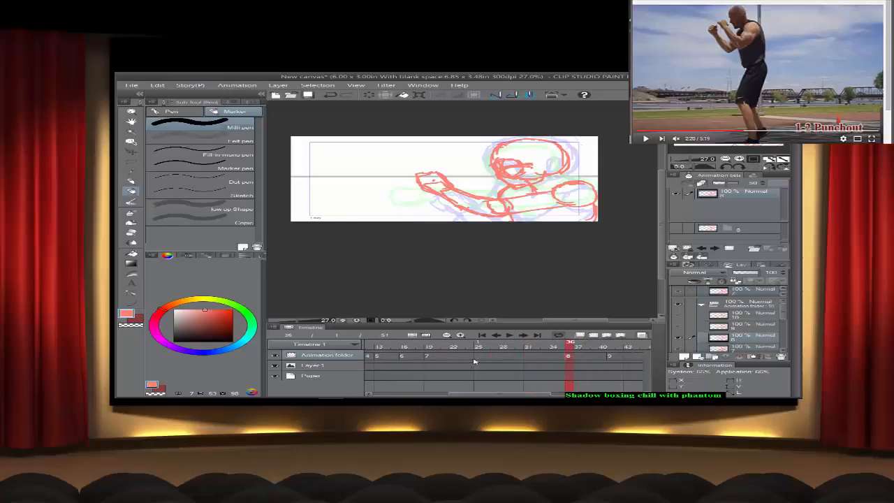
left_click(610, 357)
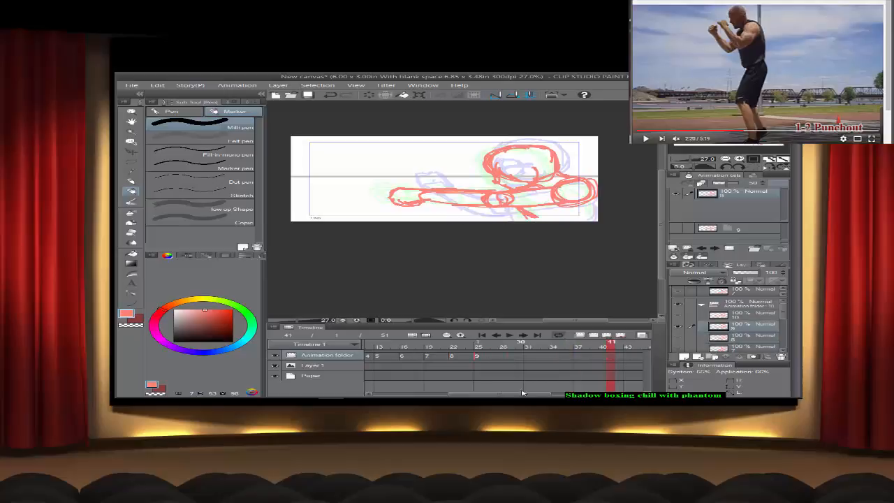
scroll(549, 358, "down", 3)
left_click(565, 357)
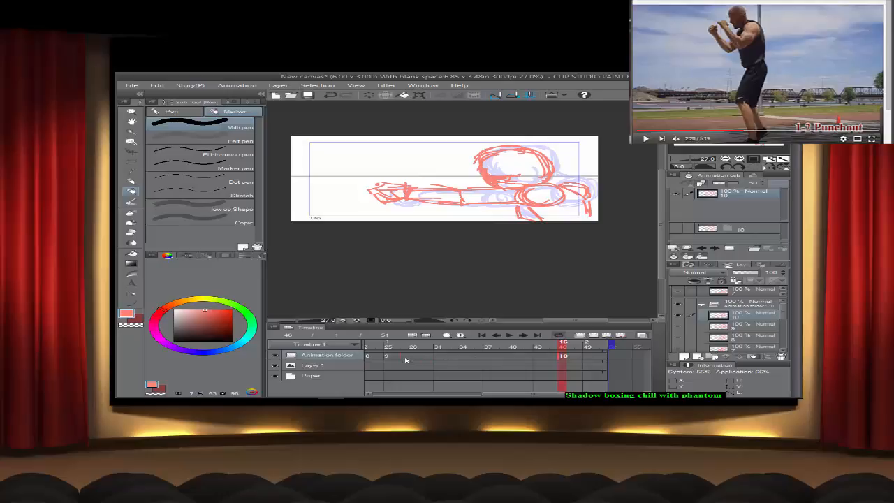
left_click(411, 359)
left_click_drag(433, 350, 434, 350)
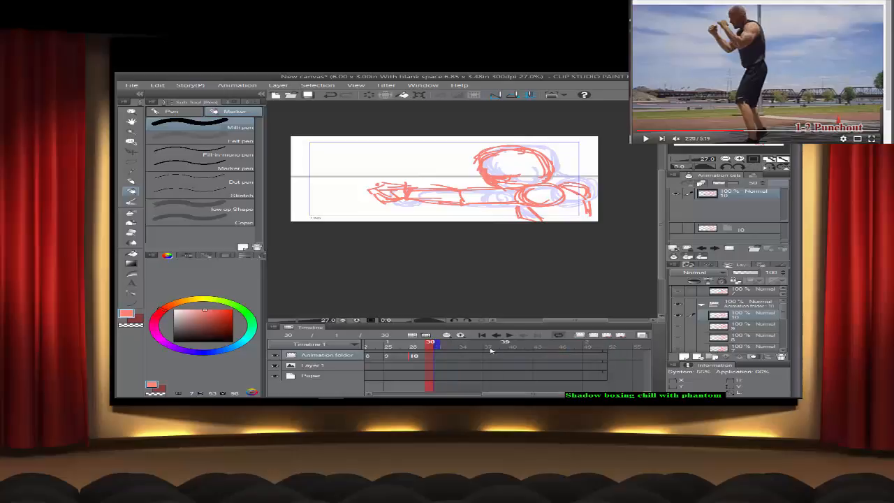
Step: Play the retimed 30-frame animation to check its faster three-frame spacing, and stop it
left_click(447, 335)
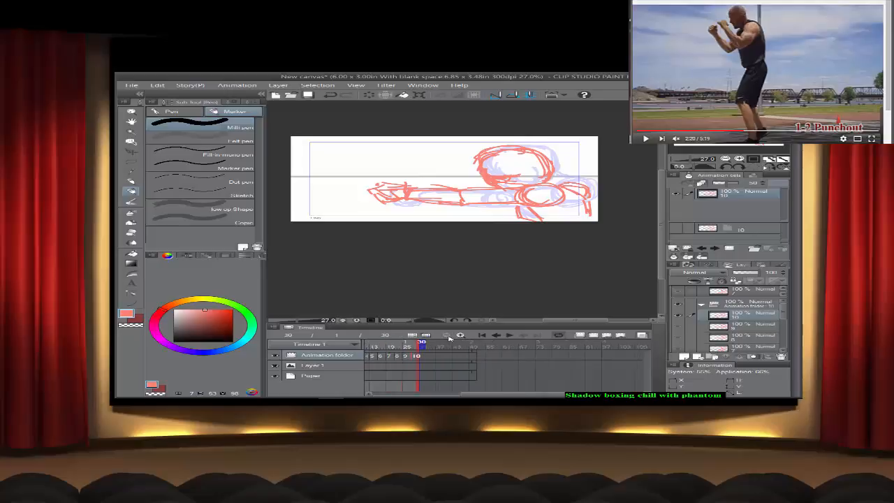
mouse_move(507, 395)
left_mouse_down()
mouse_move(441, 395)
mouse_move(458, 395)
left_mouse_up()
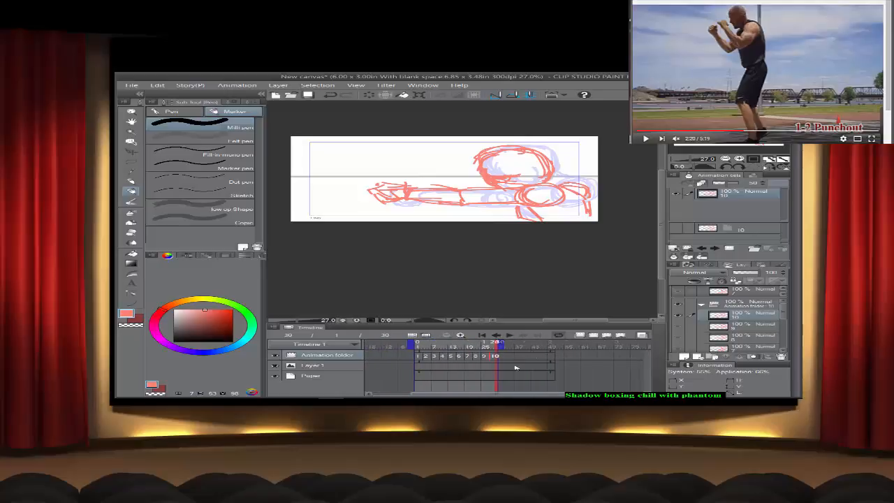
left_click(508, 336)
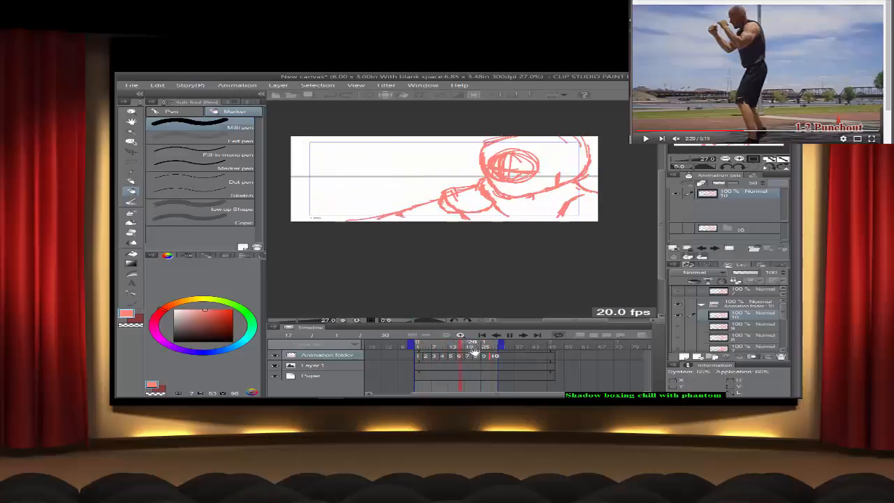
left_click(509, 336)
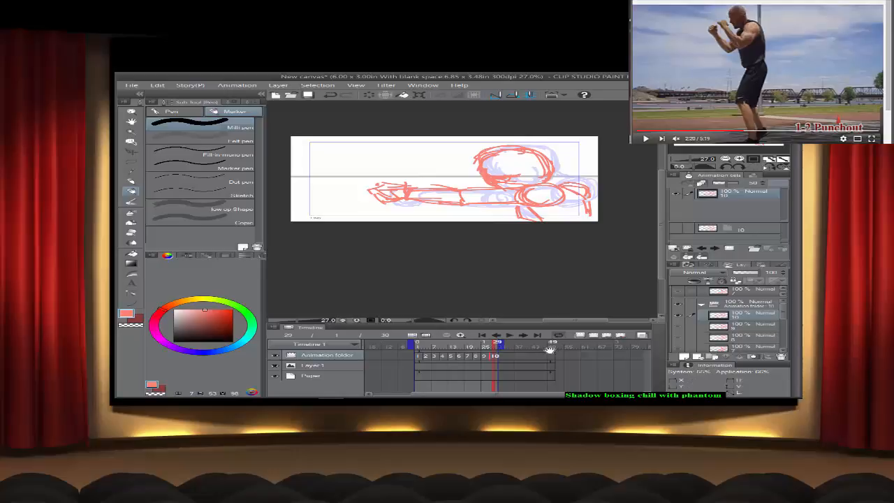
Step: Extend the timeline's end to frame 46 and play the animation with the longer hold on cel 10
left_click(497, 345)
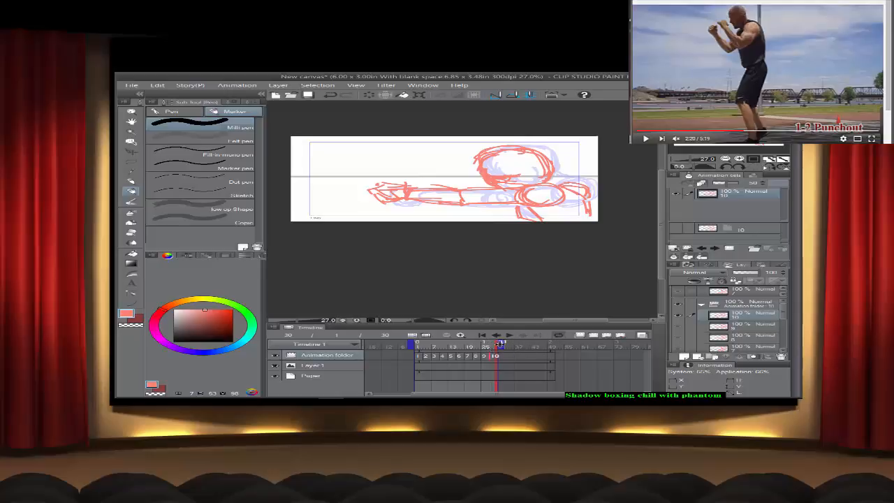
left_click_drag(501, 345, 545, 345)
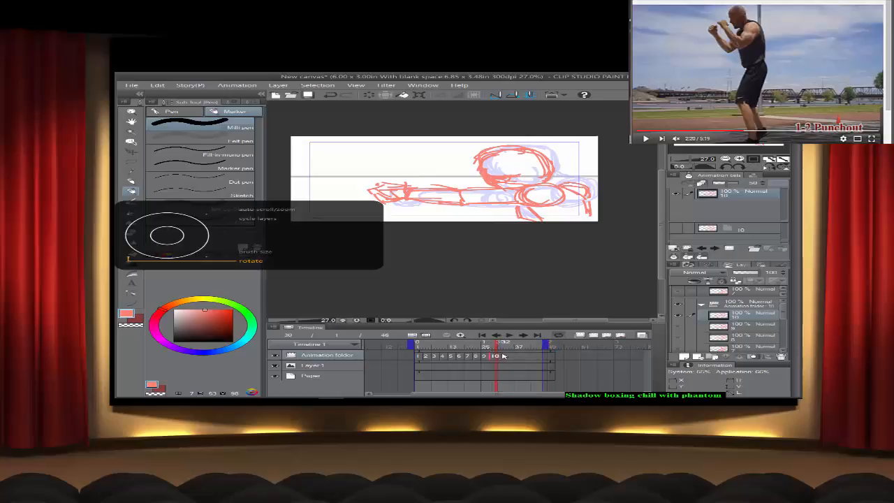
left_click(460, 336)
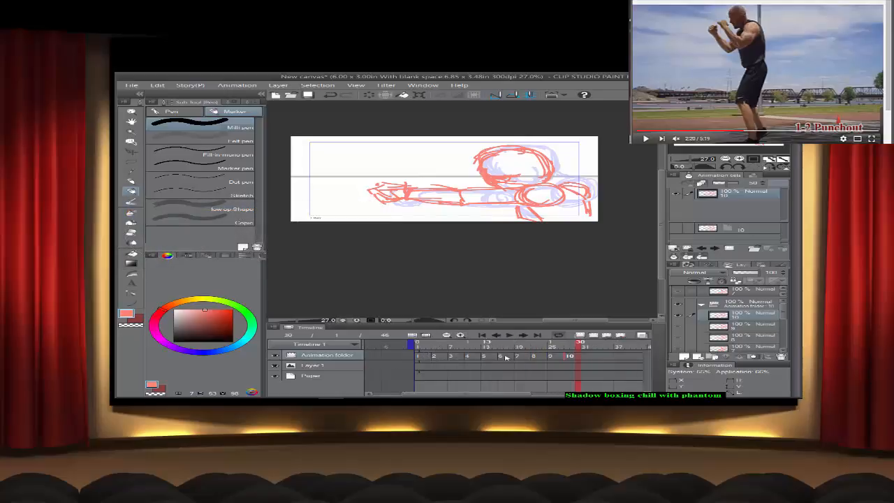
left_click_drag(501, 393, 506, 394)
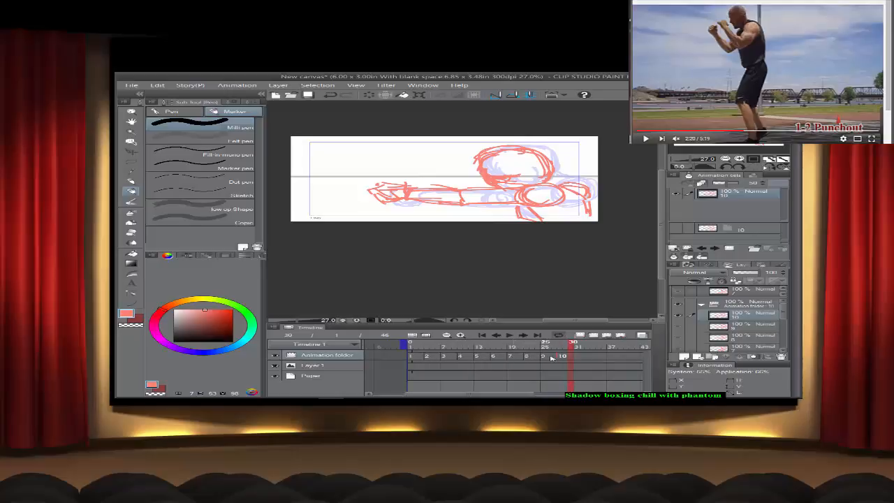
left_click(511, 336)
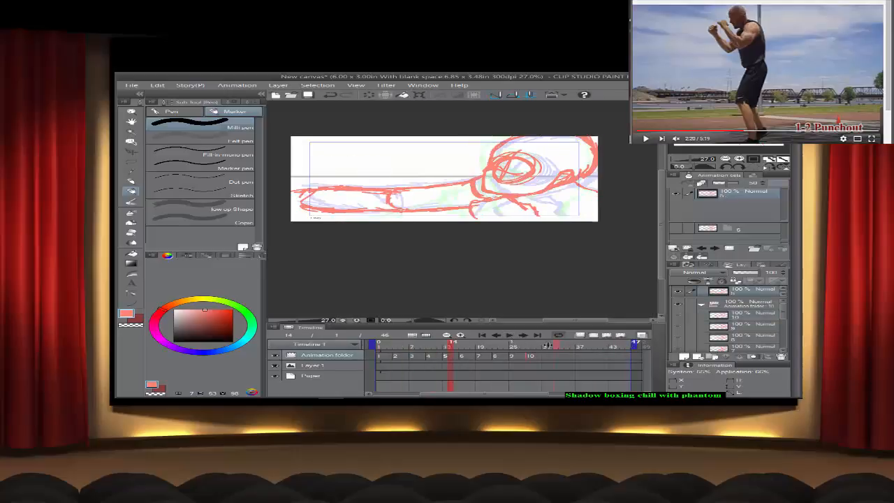
Step: Shorten the timeline's end back to frame 30, play the animation and stop it
left_click_drag(547, 345, 546, 345)
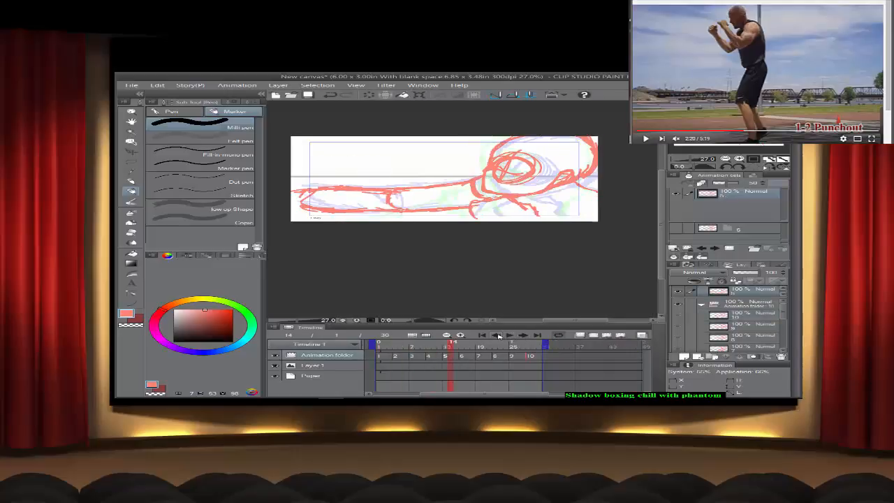
left_click(504, 335)
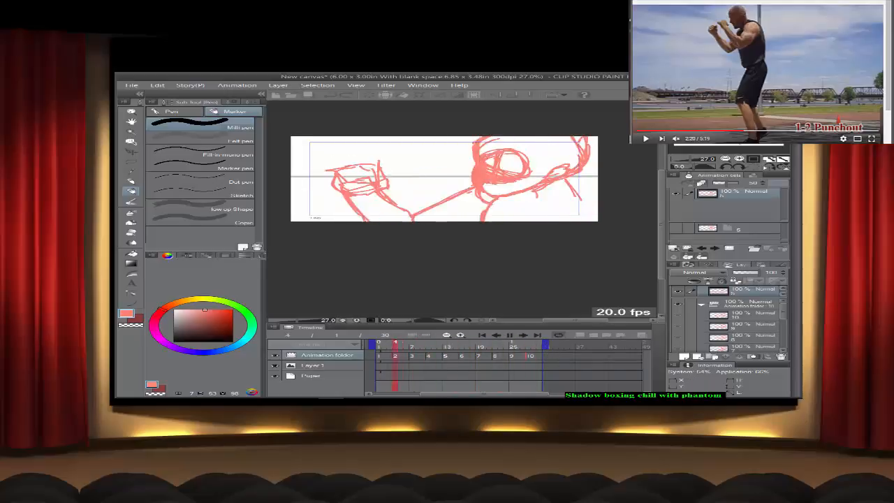
left_click(510, 335)
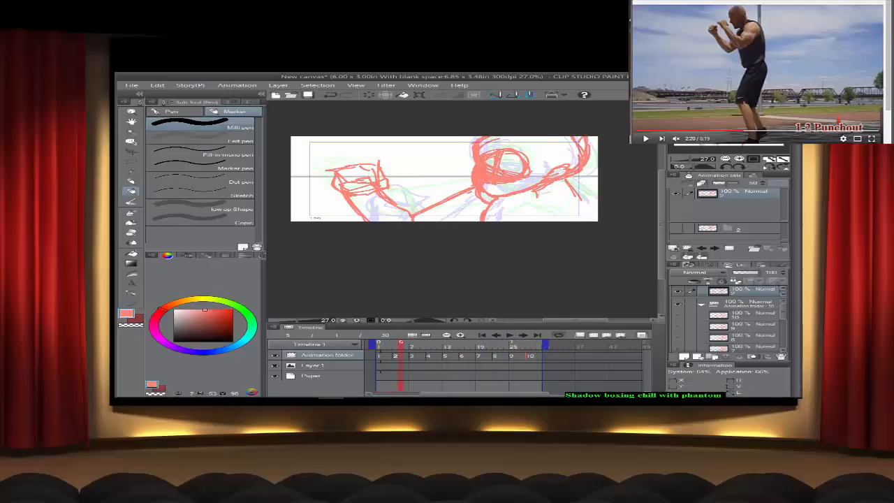
Step: Extend the timeline's end to frame 51, display cel 10 on frame 28, and return to cel 1 on frame 1
mouse_move(358, 394)
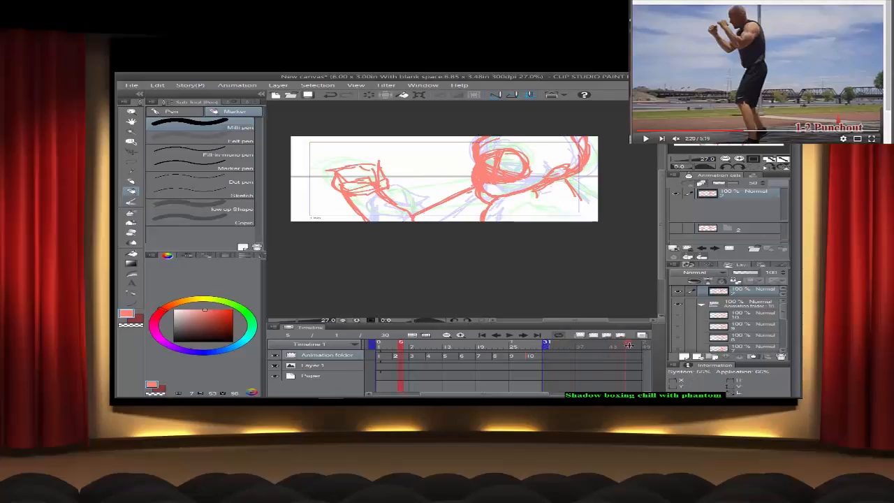
left_click_drag(645, 346, 646, 348)
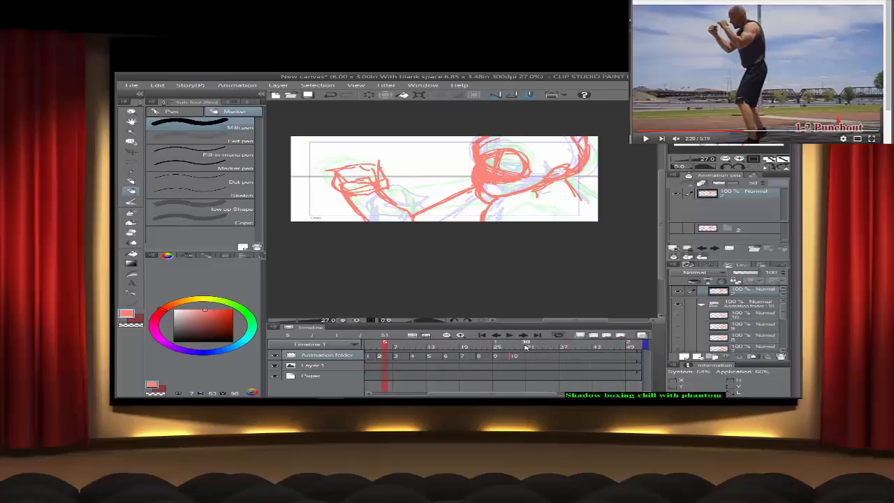
left_click(461, 337)
left_click_drag(503, 394, 543, 395)
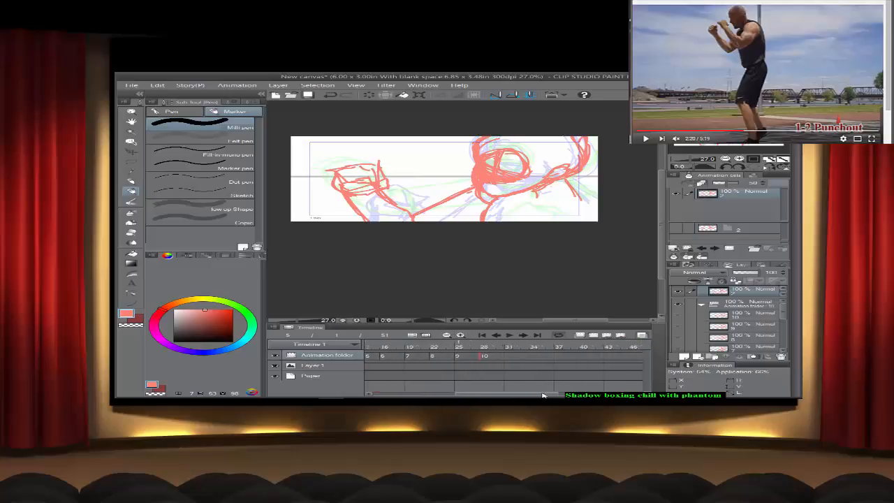
left_click(488, 357)
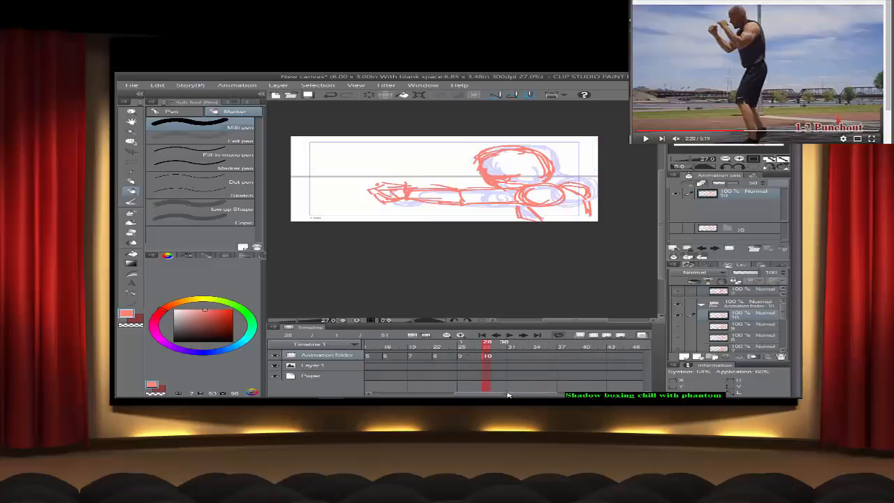
left_click_drag(508, 394, 443, 392)
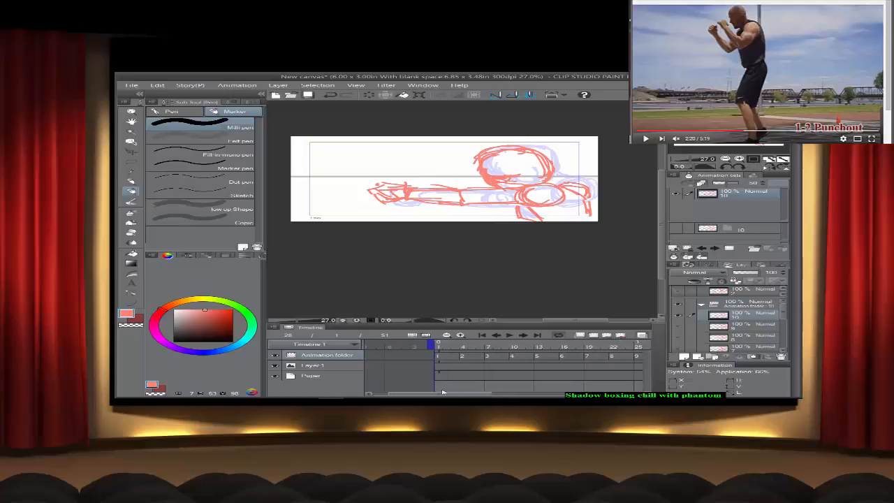
left_click(439, 357)
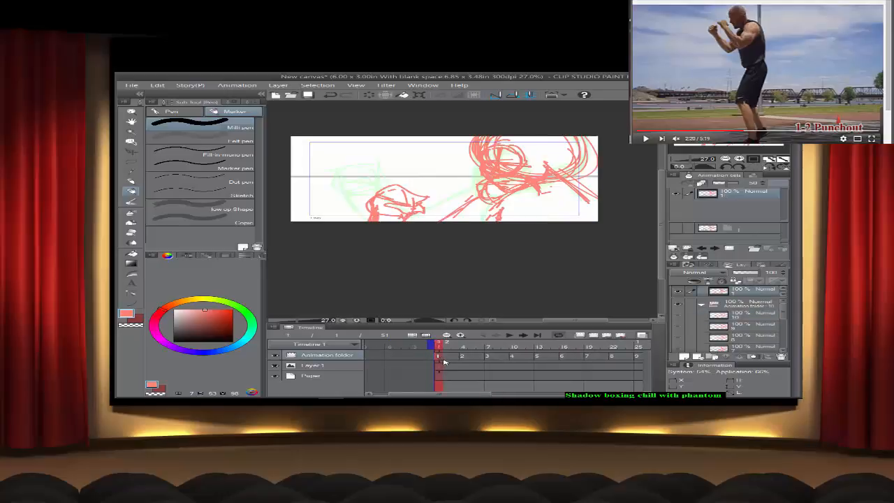
Step: Place cels 9, 8 and 7 on frames 31, 33 and 35 of the animation folder track to start the reverse motion
left_click_drag(454, 395, 537, 393)
left_click(460, 355)
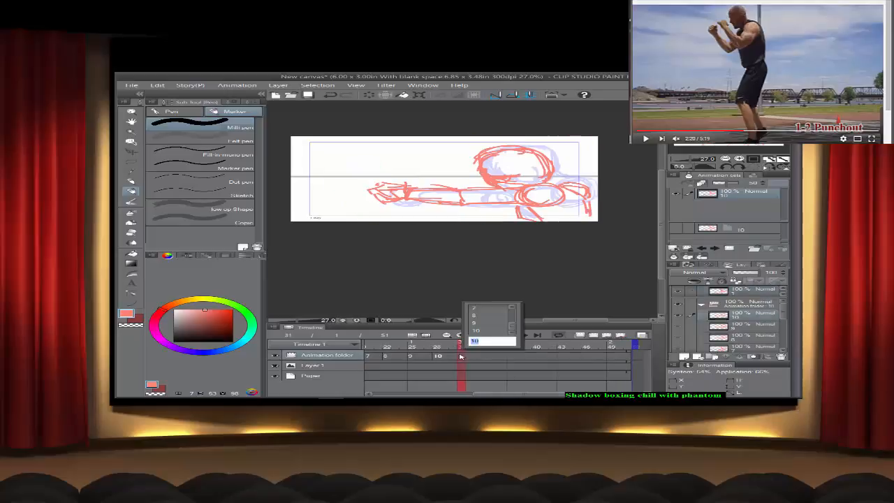
left_click(481, 325)
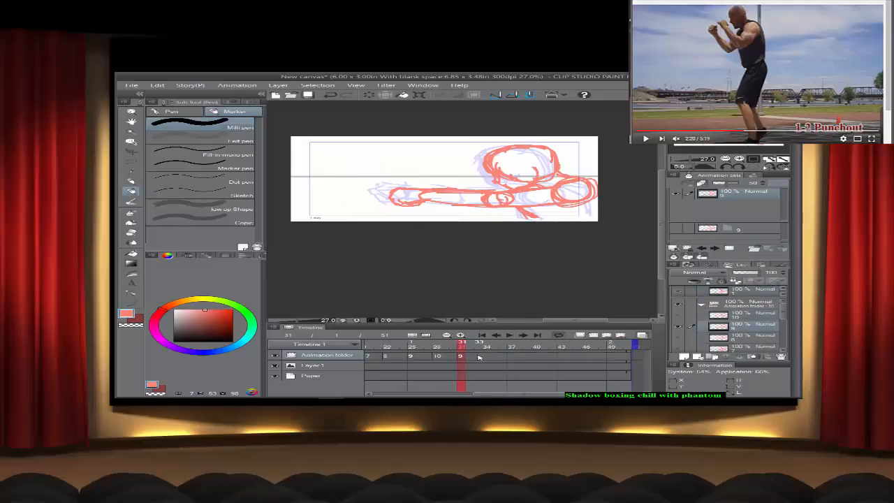
left_click(478, 357)
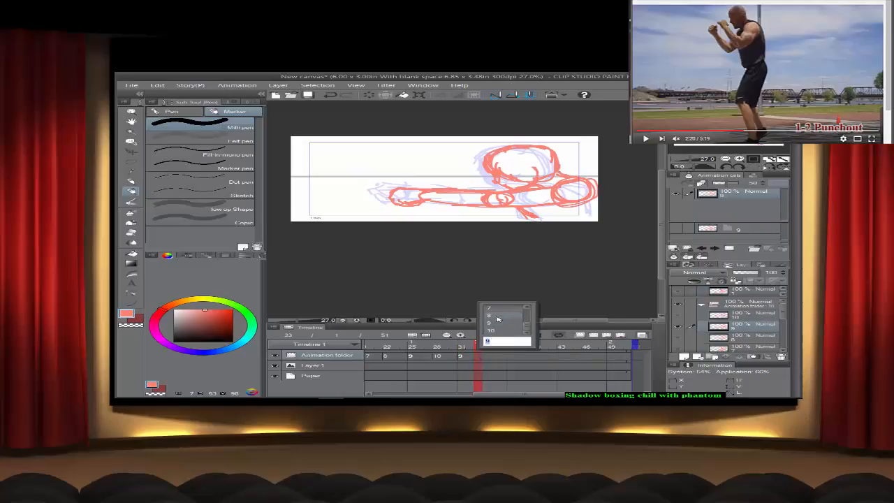
left_click(503, 321)
left_click(495, 357)
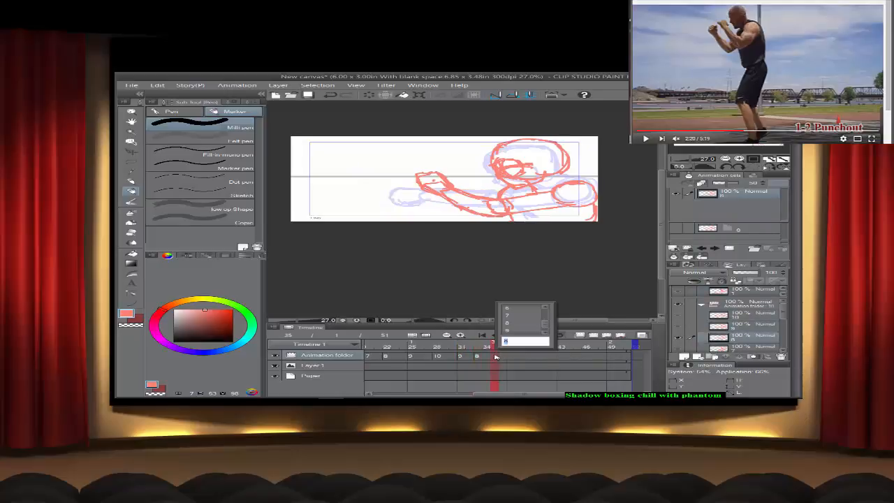
left_click(508, 316)
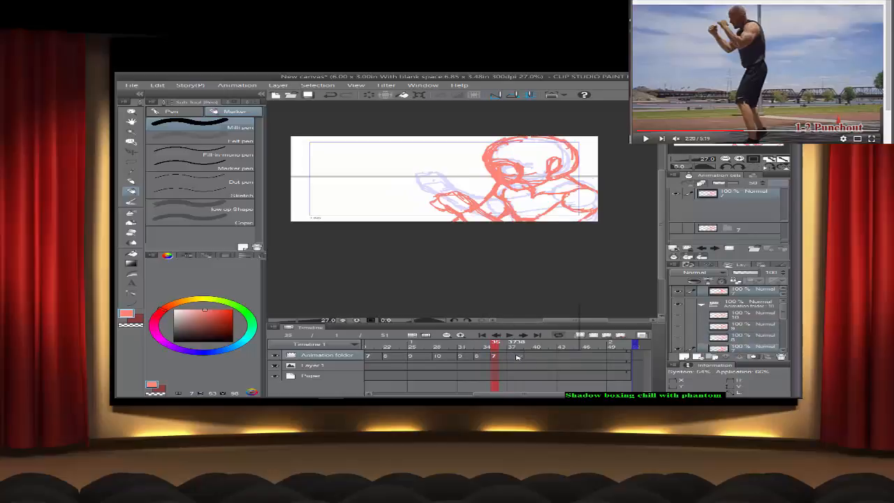
Step: Add cel 6 after the second cel 7 and shift it to frame 38
left_click(516, 357)
left_click(533, 317)
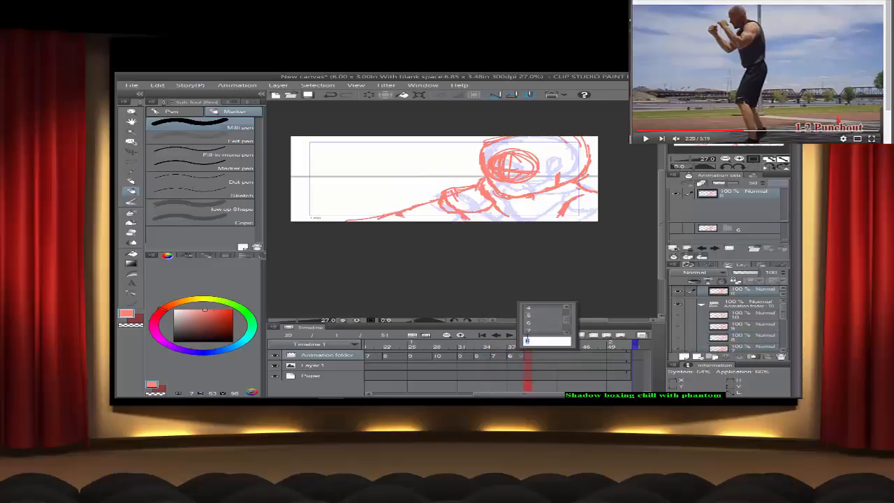
left_click(521, 358)
left_click(512, 357)
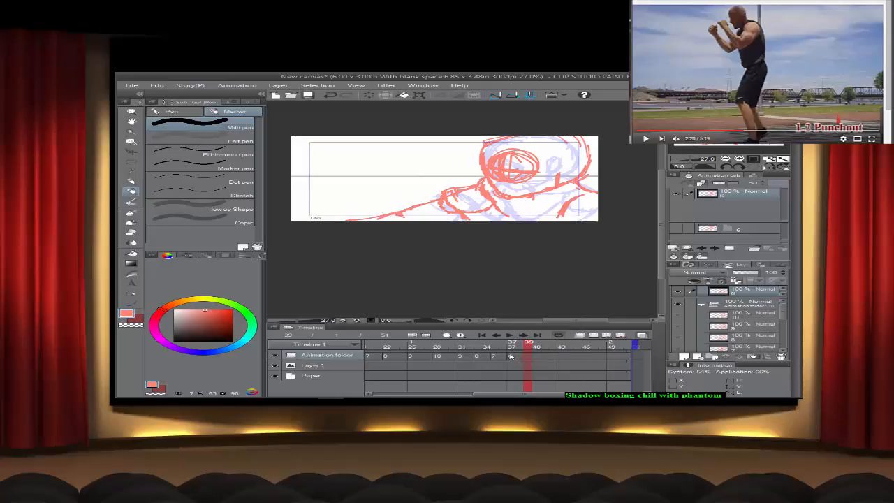
left_click(528, 358)
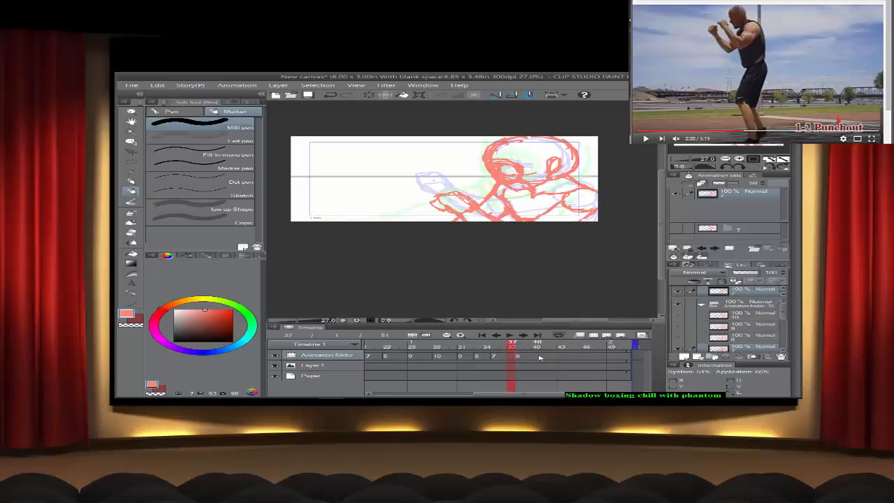
Step: Place cel 5 on frame 41 and cel 4 on frame 44 of the animation folder track
left_click(545, 358)
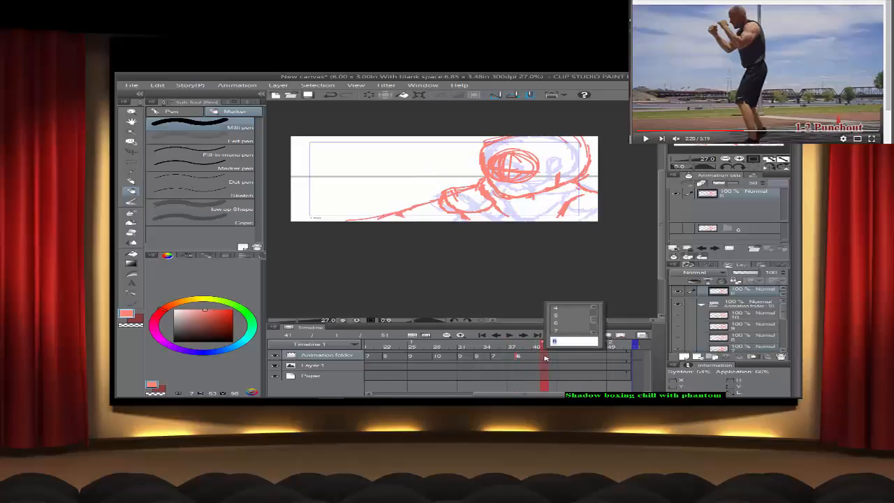
left_click(557, 315)
left_click(566, 357)
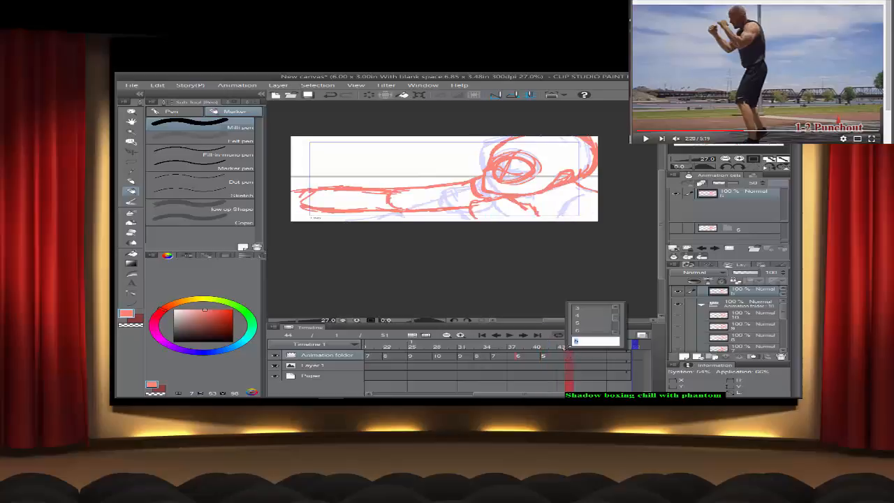
left_click(580, 317)
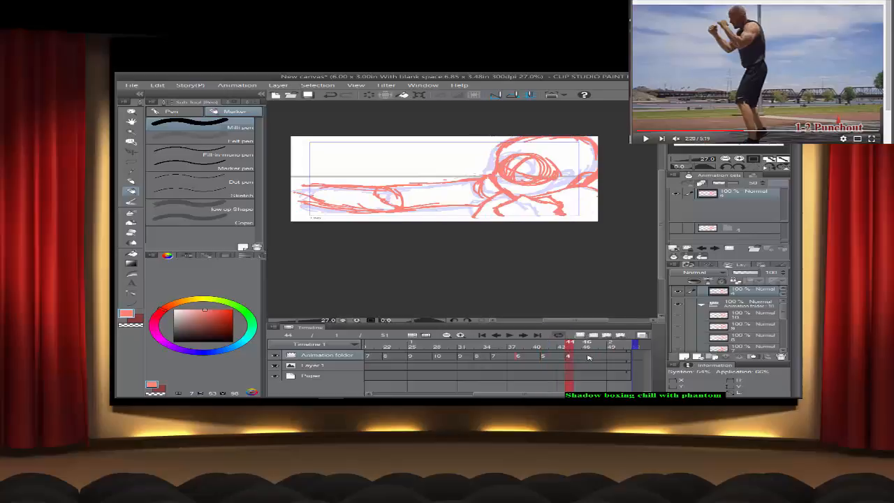
Step: Add cel 3 on frame 47 and cel 2 on frame 50 to finish the return motion
left_click(592, 357)
left_click(607, 317)
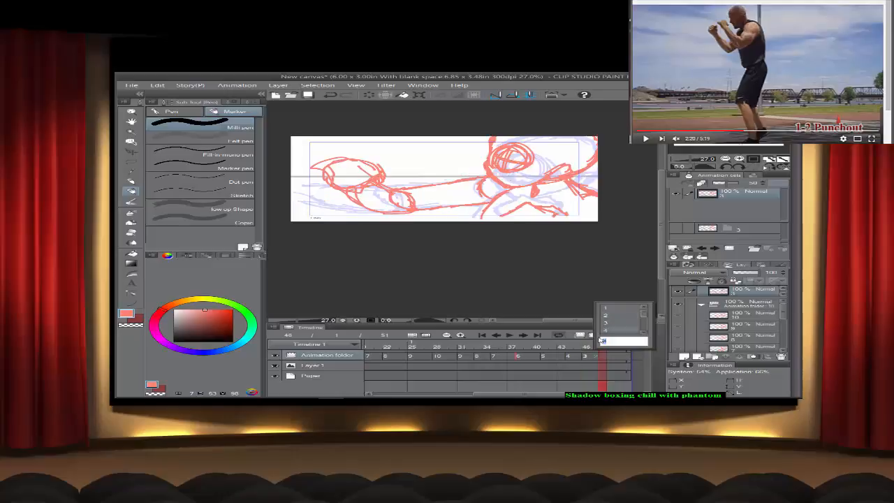
left_click(587, 356)
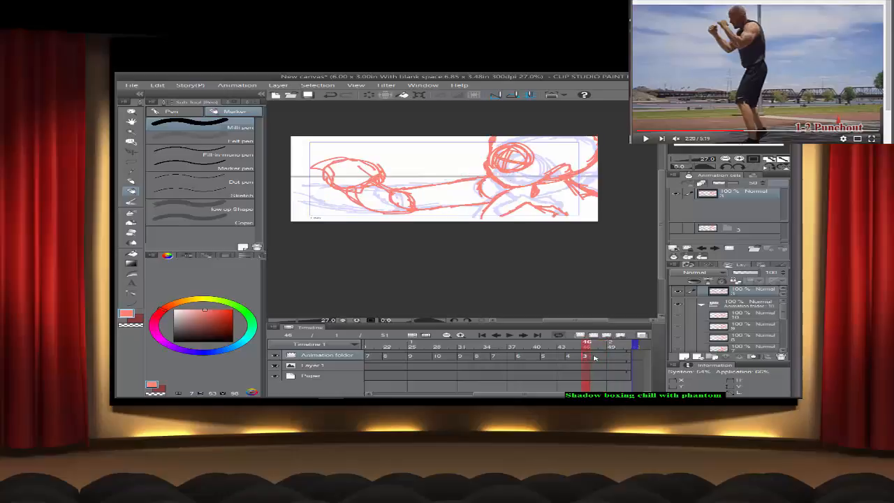
left_click(613, 357)
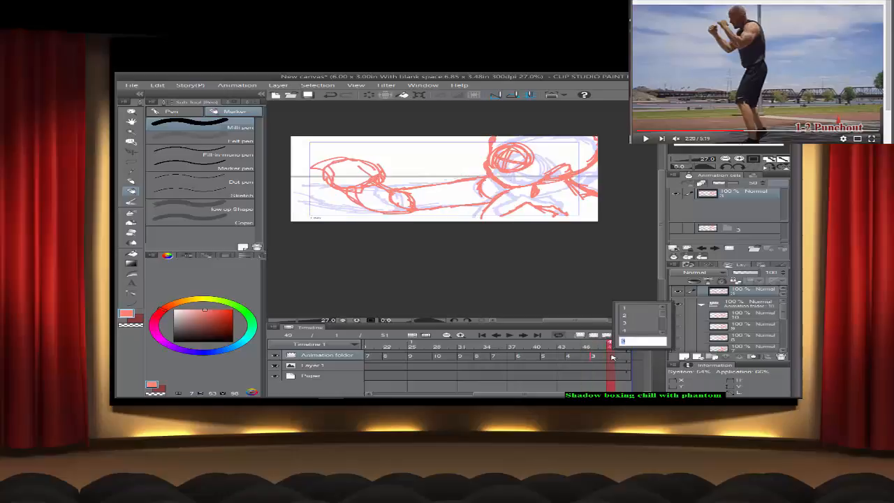
left_click(621, 358)
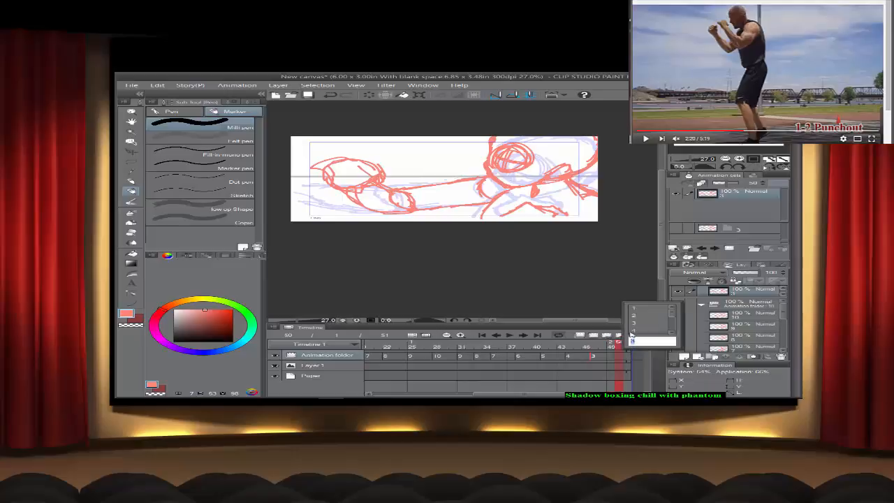
left_click(635, 315)
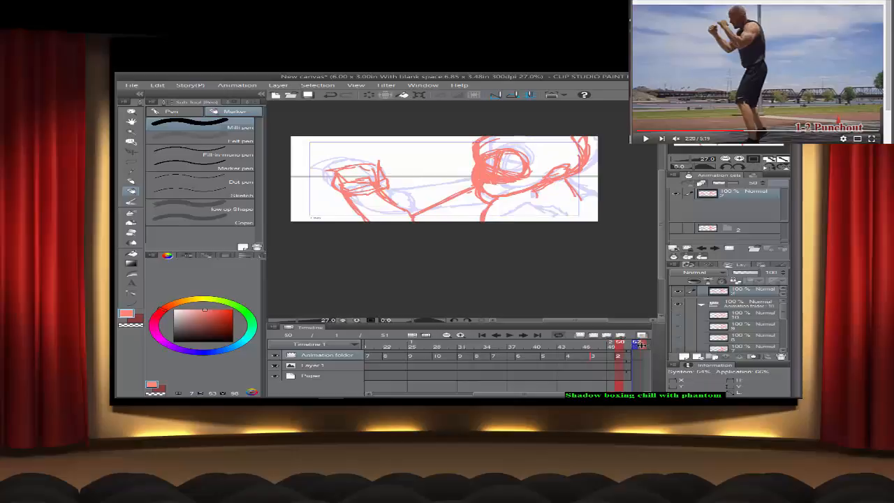
Step: Extend the timeline's end to frame 52 and stretch the animation folder, Layer 1 and Paper tracks to match
left_click(641, 344)
left_click(636, 353)
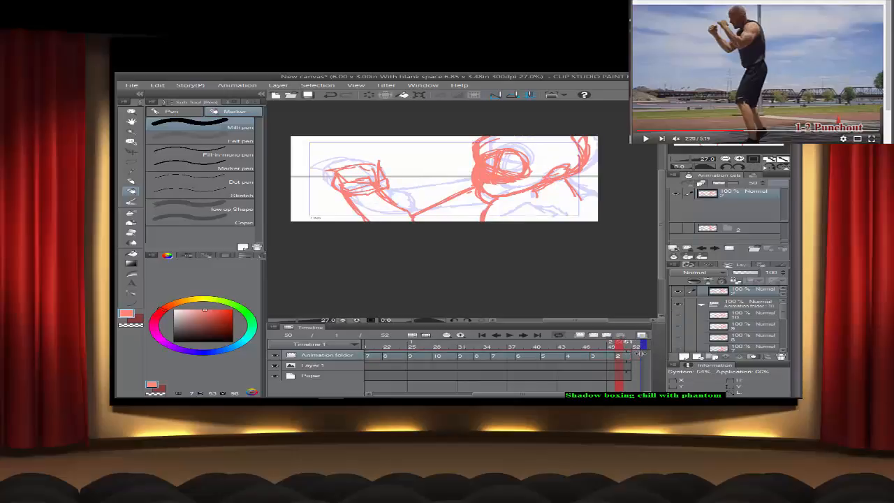
left_click_drag(640, 353, 640, 355)
left_click(630, 365)
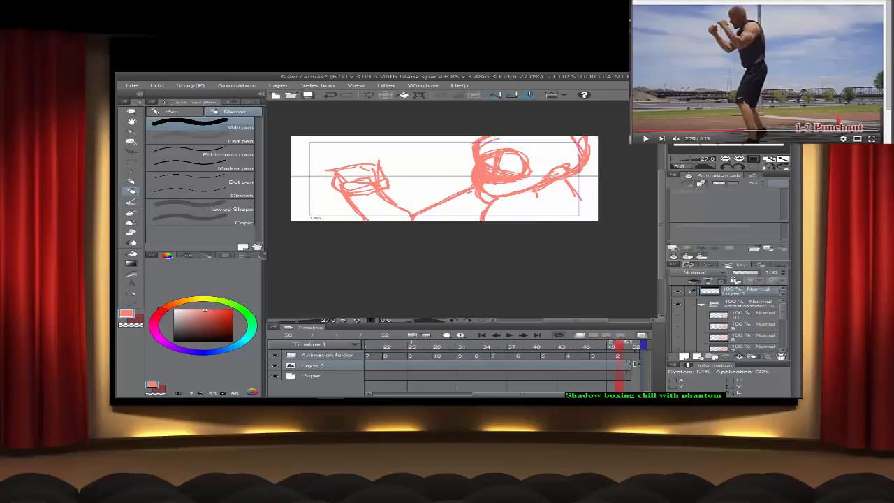
left_click(631, 374)
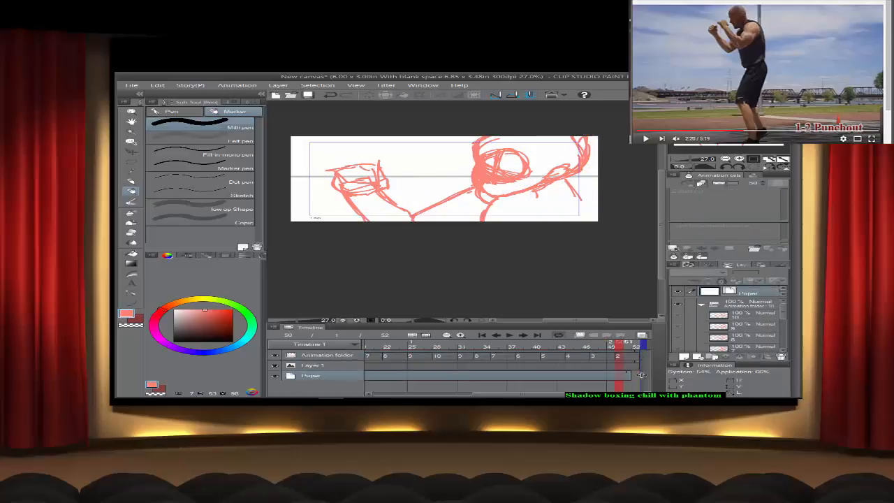
Step: Play the back-and-forth punch animation with the whole timeline in view, and stop it
left_click(510, 335)
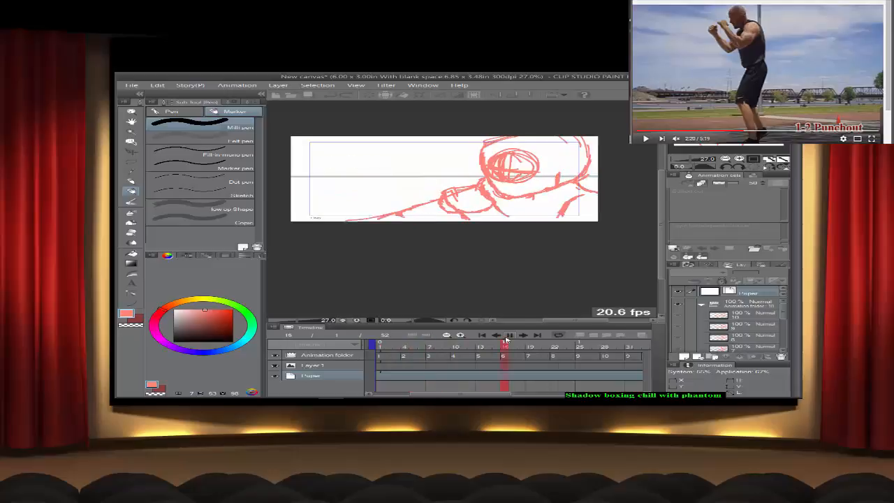
left_click(446, 335)
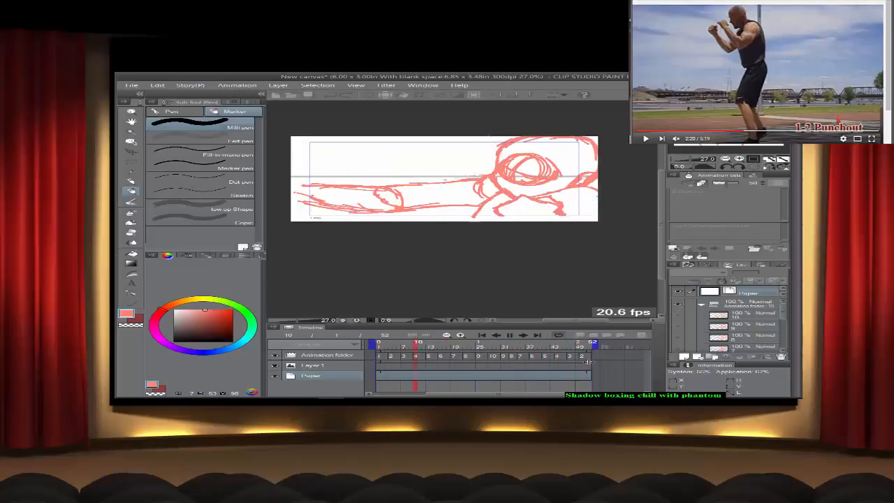
mouse_move(336, 396)
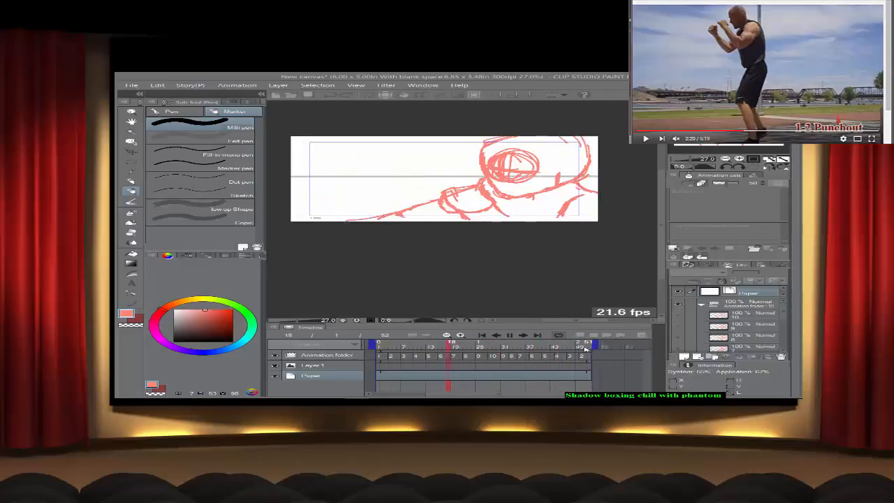
left_click(447, 335)
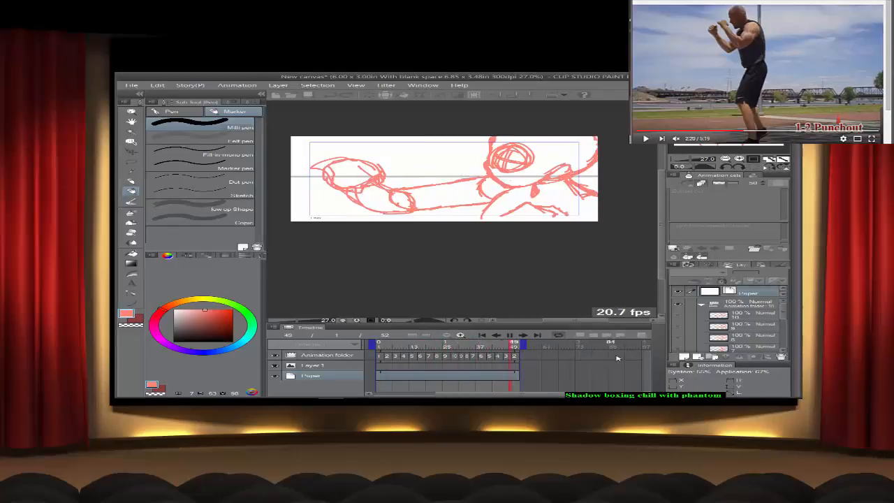
mouse_move(586, 394)
left_mouse_down()
mouse_move(662, 391)
mouse_move(527, 396)
mouse_move(607, 396)
mouse_move(577, 396)
left_mouse_up()
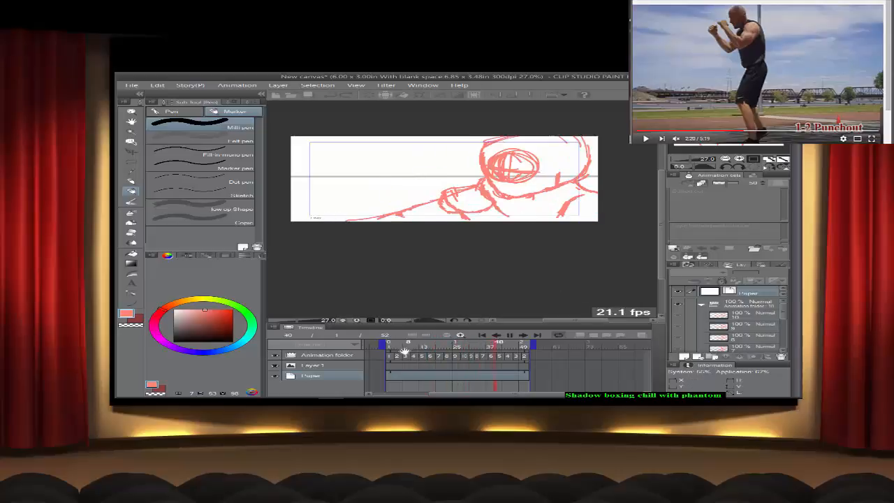
left_click(510, 336)
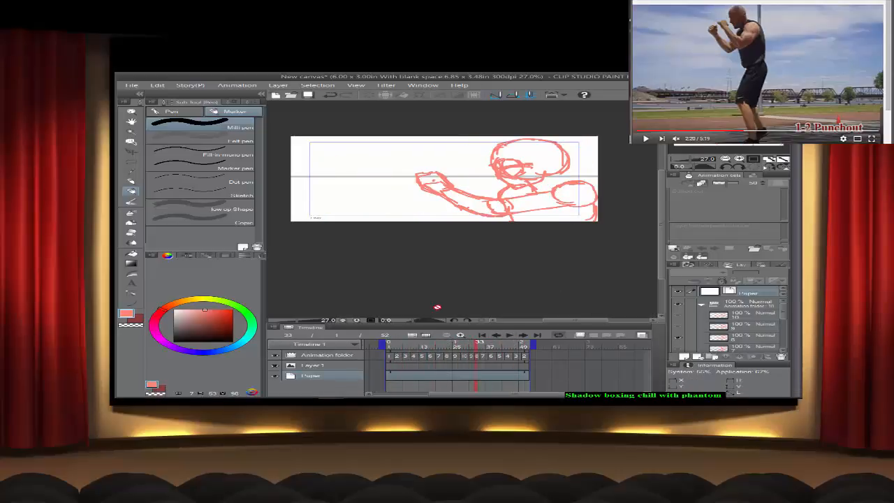
Step: Replay the animation, collapse the animation folder in the layer list, and start playback again
left_click(505, 338)
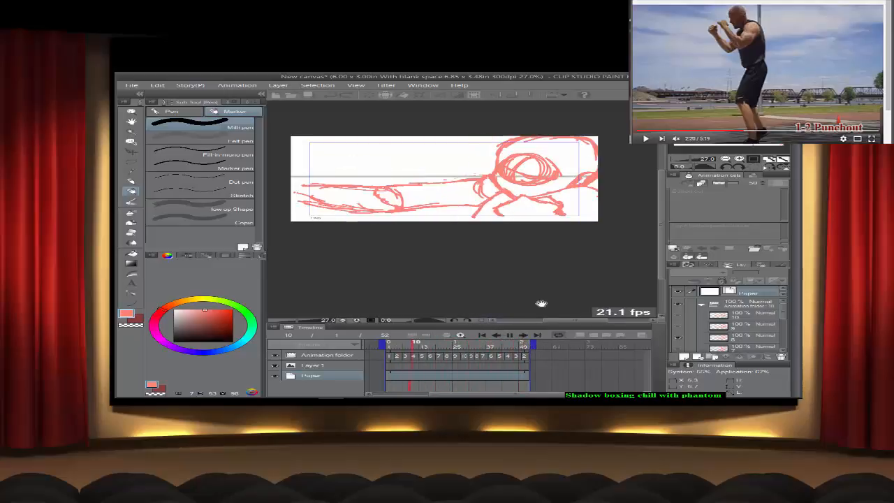
left_click(699, 307)
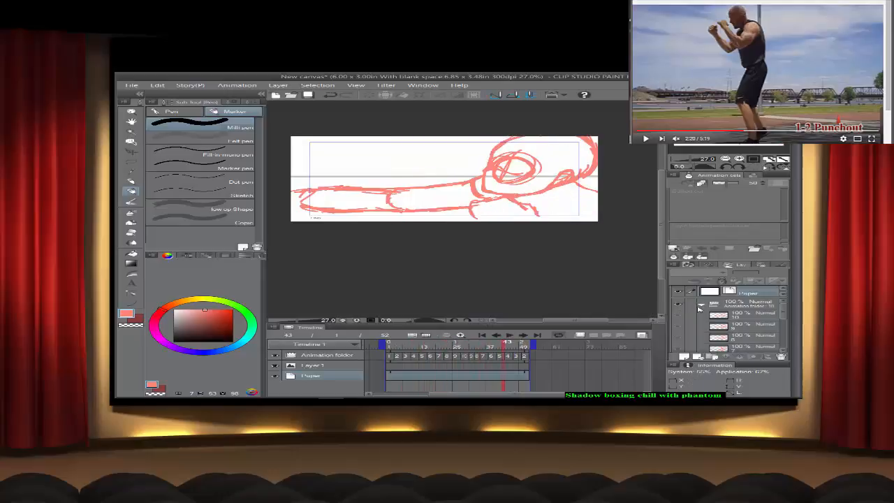
left_click(702, 305)
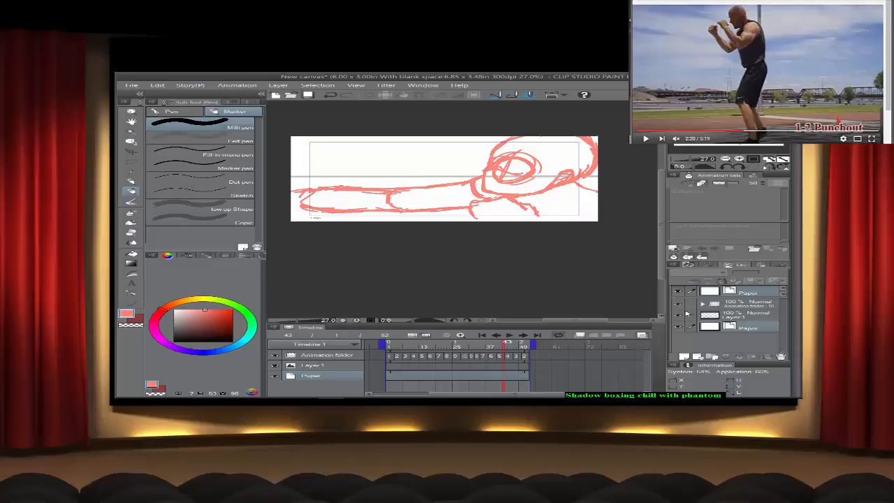
left_click(510, 336)
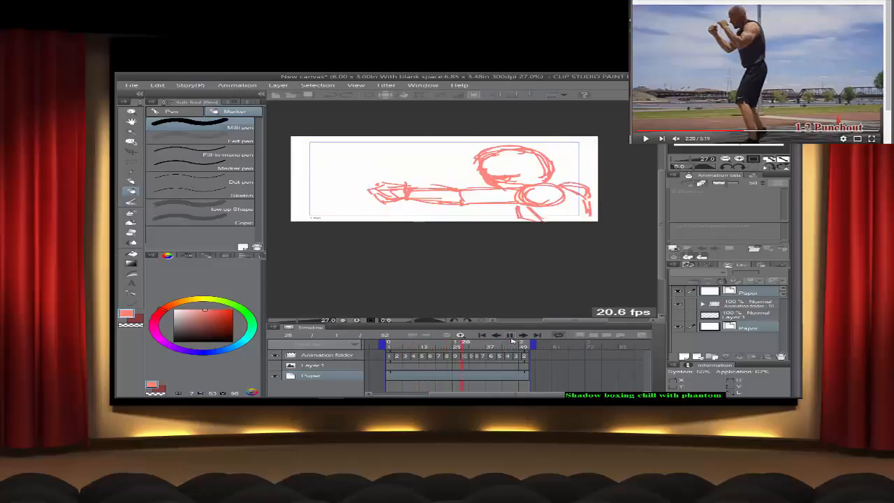